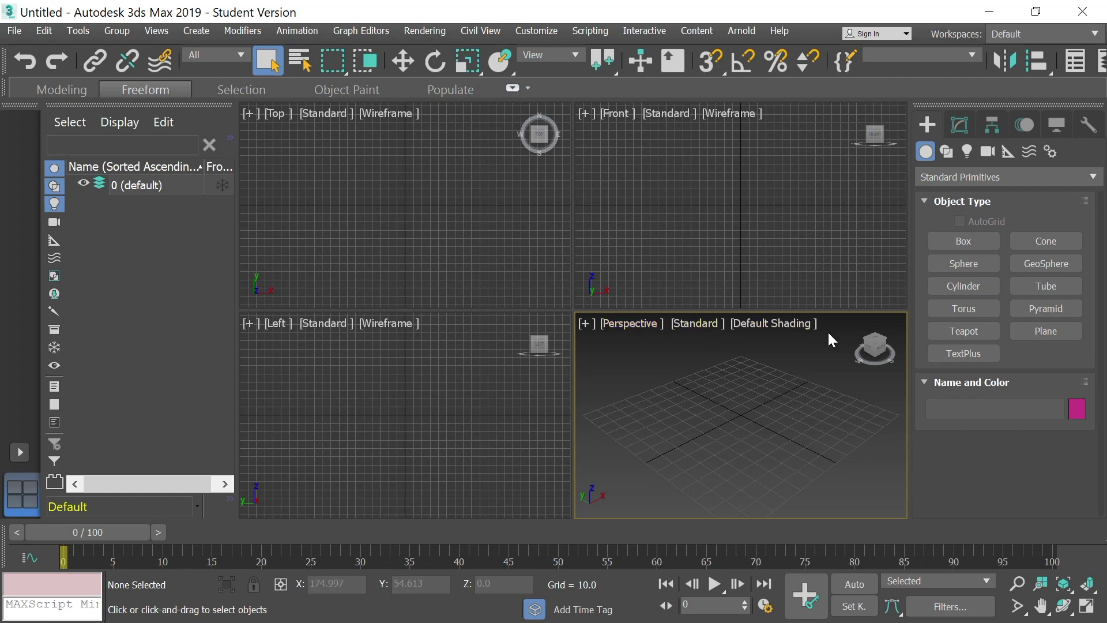
- Maximize the Perspective viewport
left_click(586, 323)
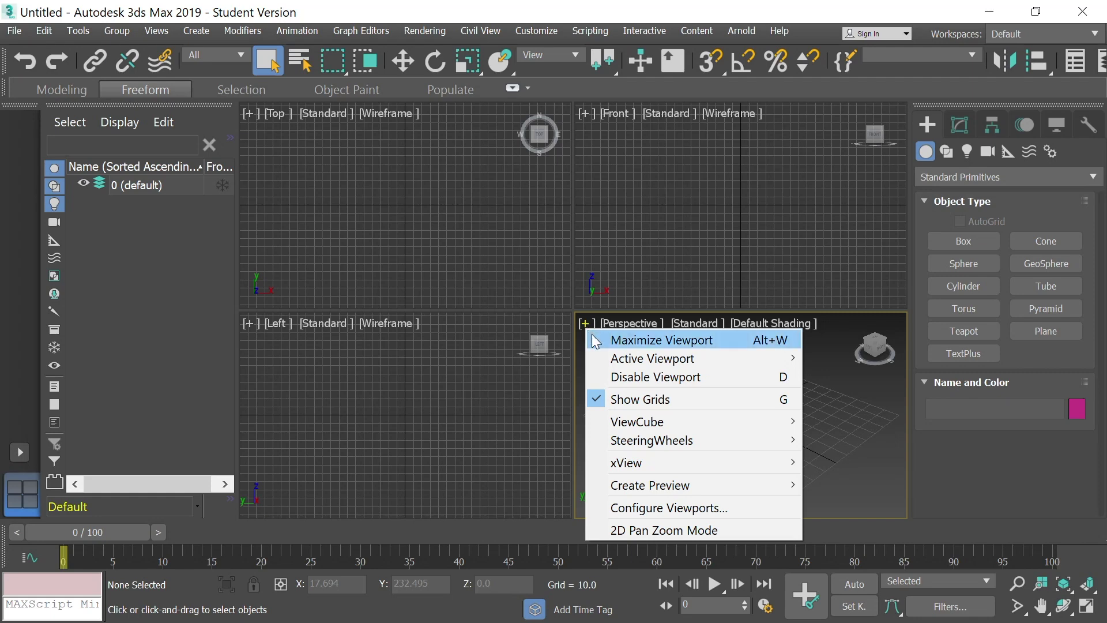
left_click(643, 344)
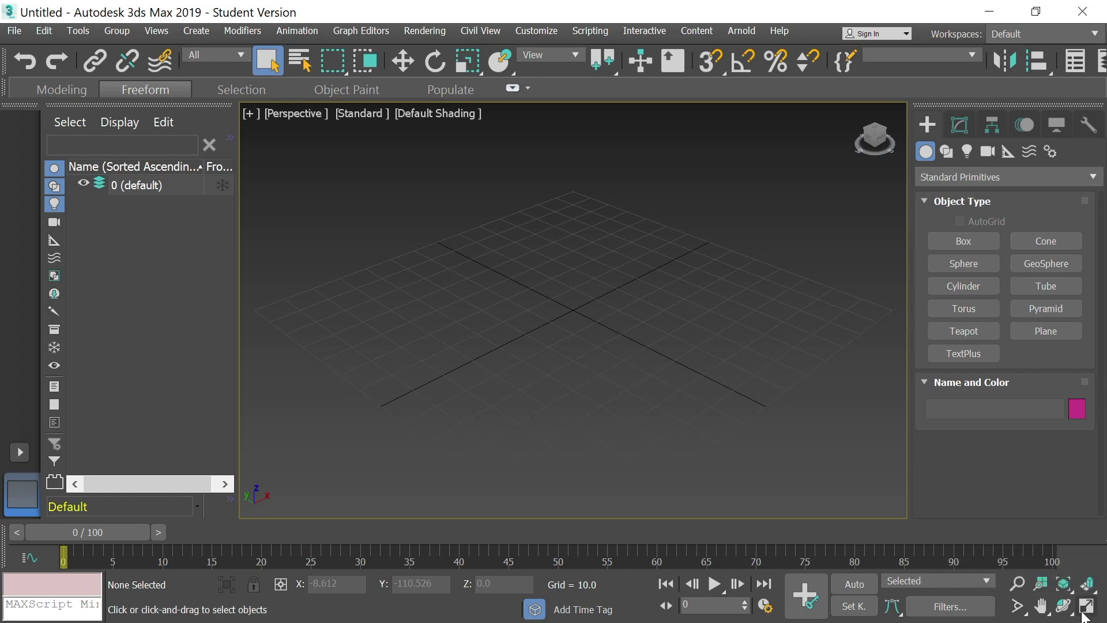
- Restore the four-viewport layout, then maximize the Front viewport and return to the four-viewport layout
left_click(1088, 606)
left_click(1090, 606)
left_click(1089, 605)
left_click(638, 146)
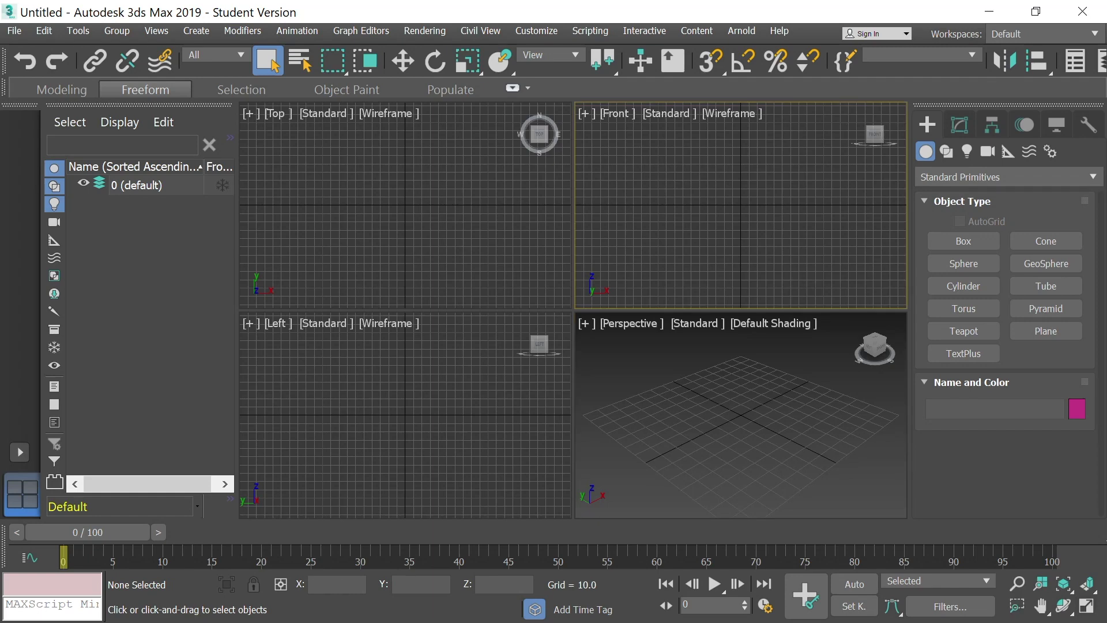
left_click(1089, 606)
left_click(1089, 606)
- Activate the Perspective viewport and toggle between the four-viewport layout and the maximized view, leaving it maximized
left_click(789, 374)
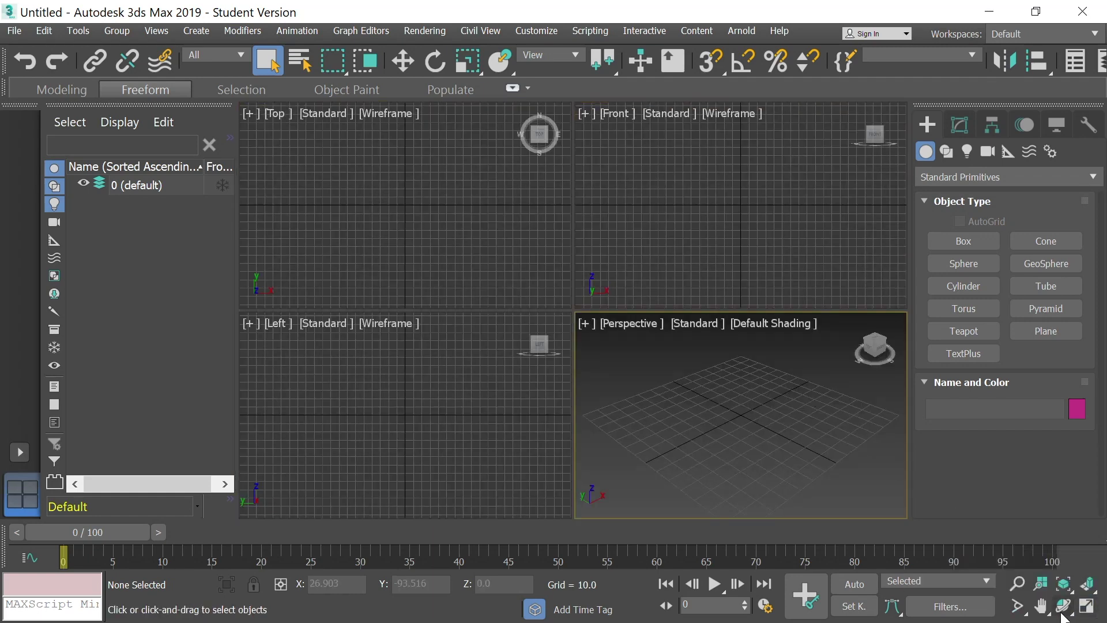
left_click(1087, 607)
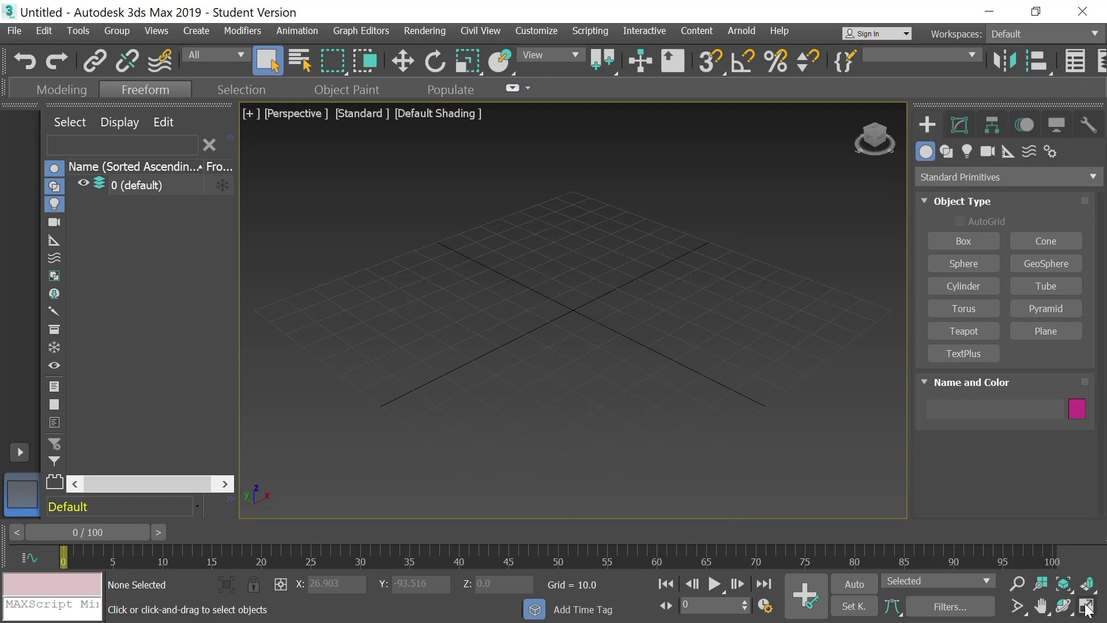
left_click(1087, 609)
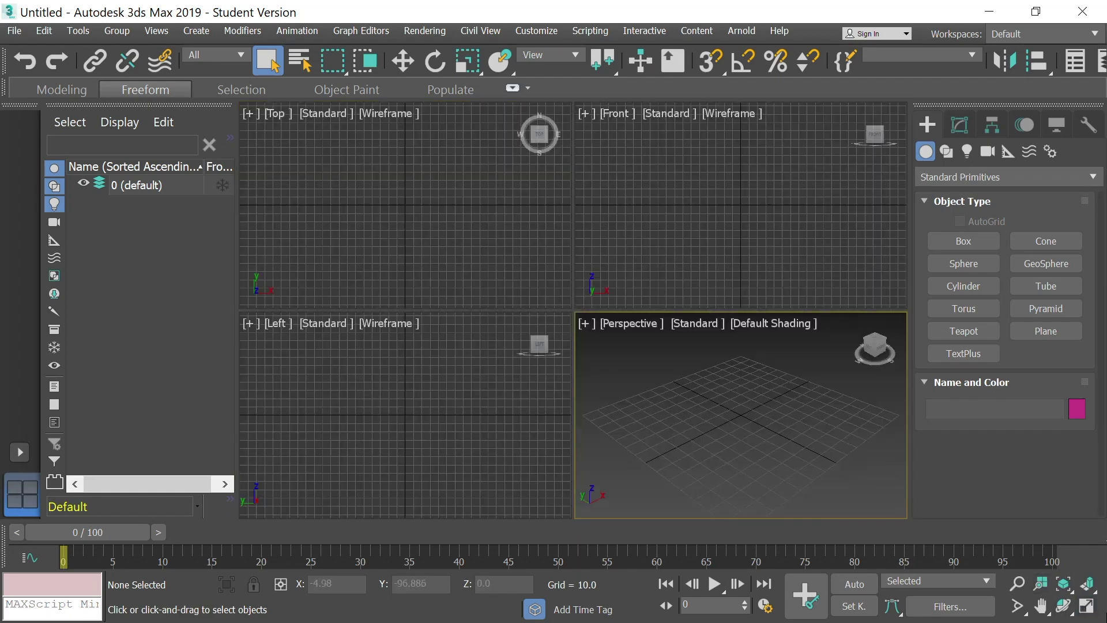
left_click(1086, 606)
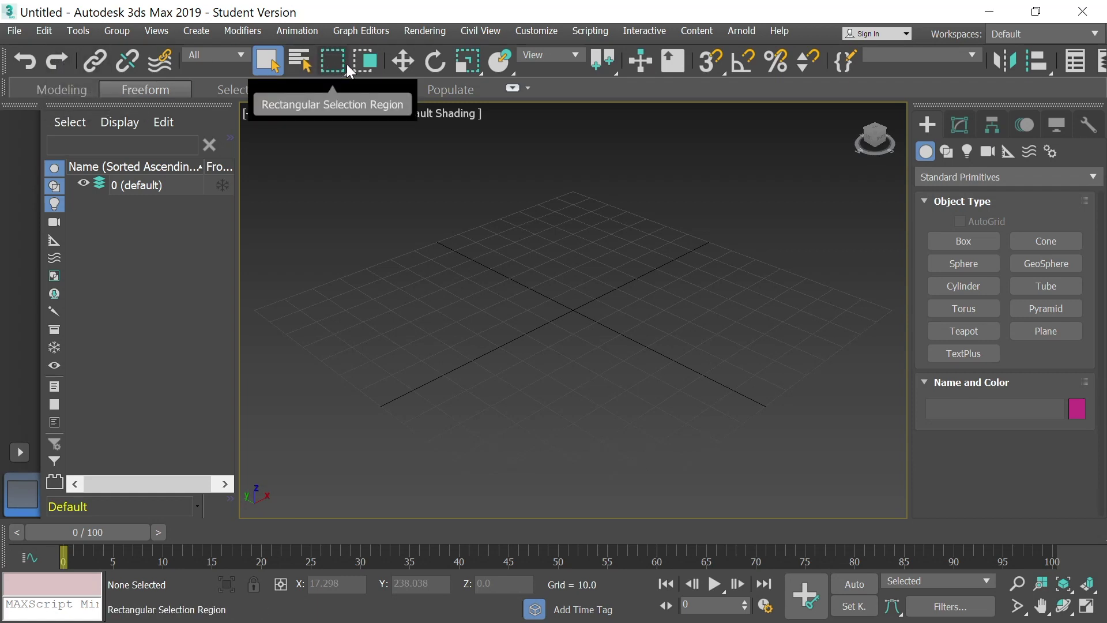
left_click(331, 63)
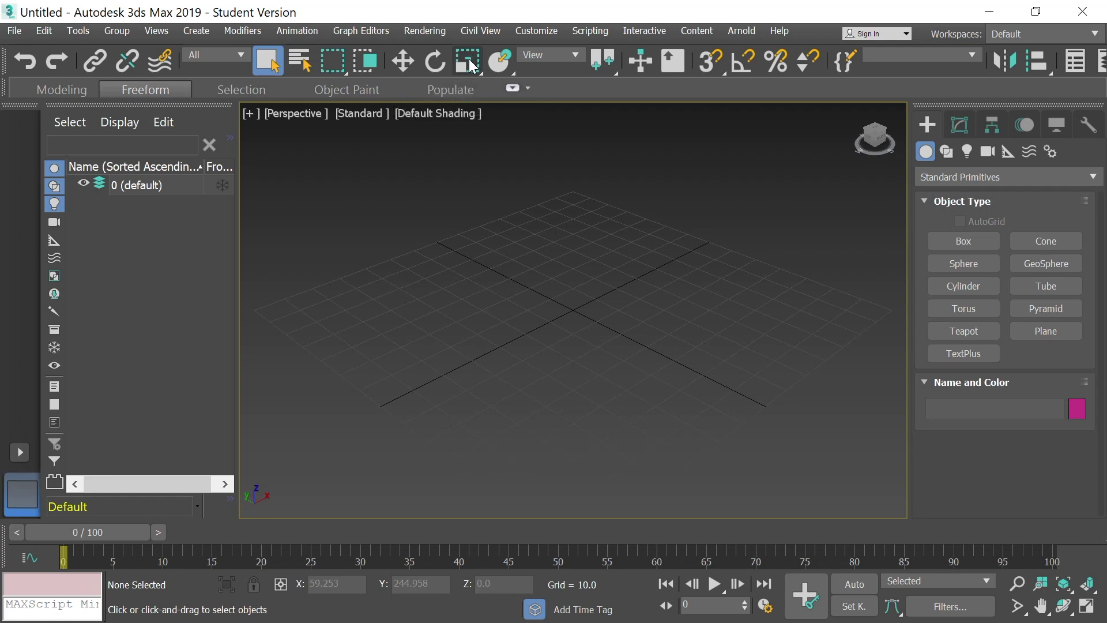
left_click(958, 128)
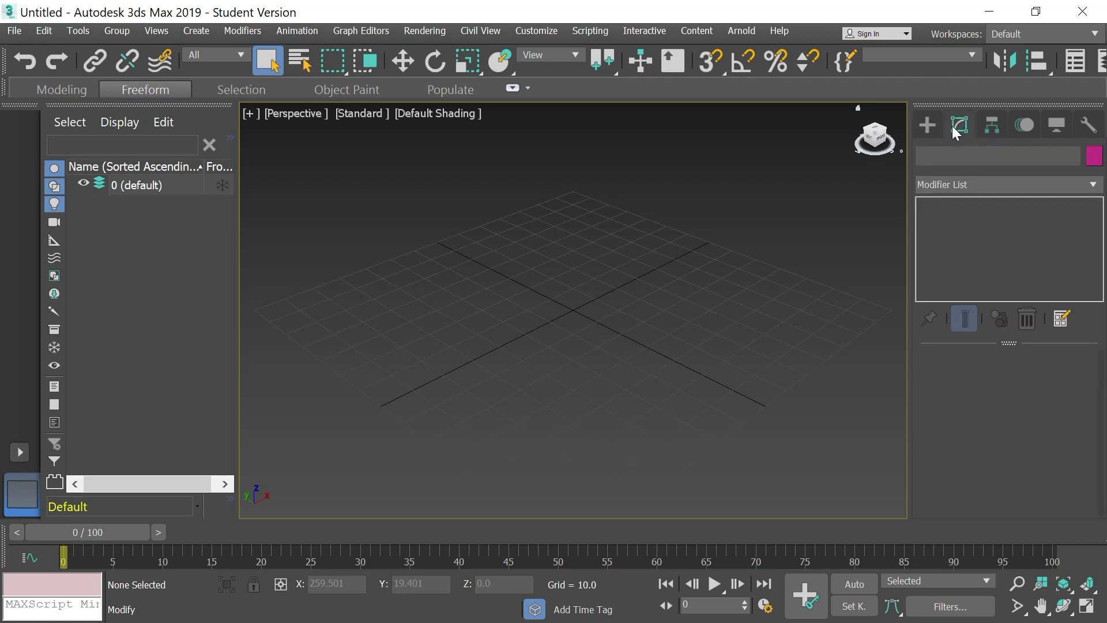
left_click(929, 125)
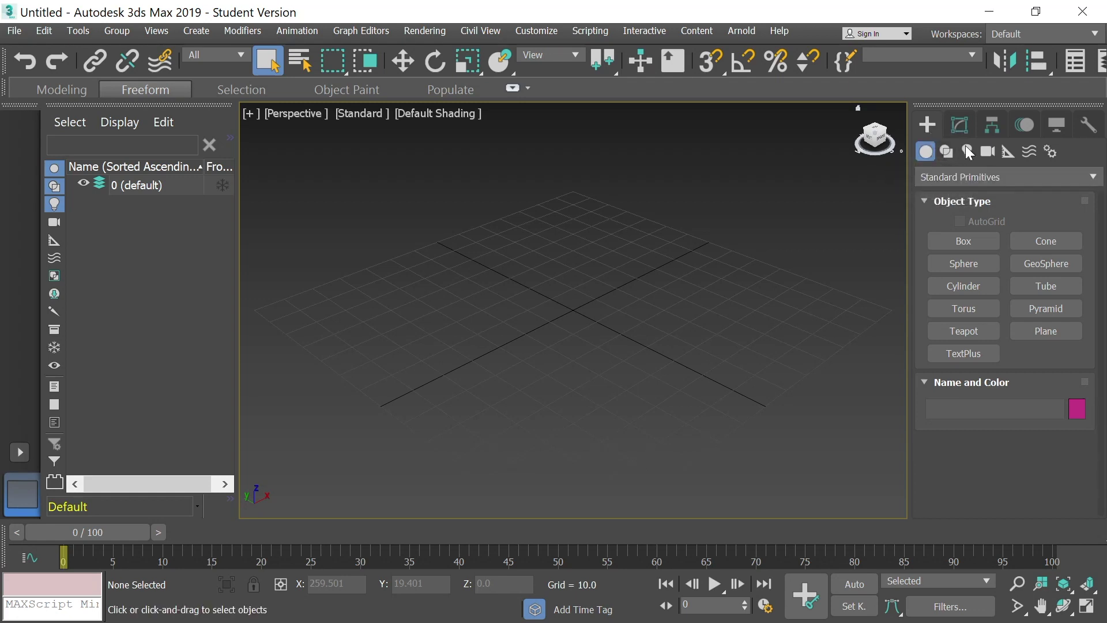
left_click(959, 123)
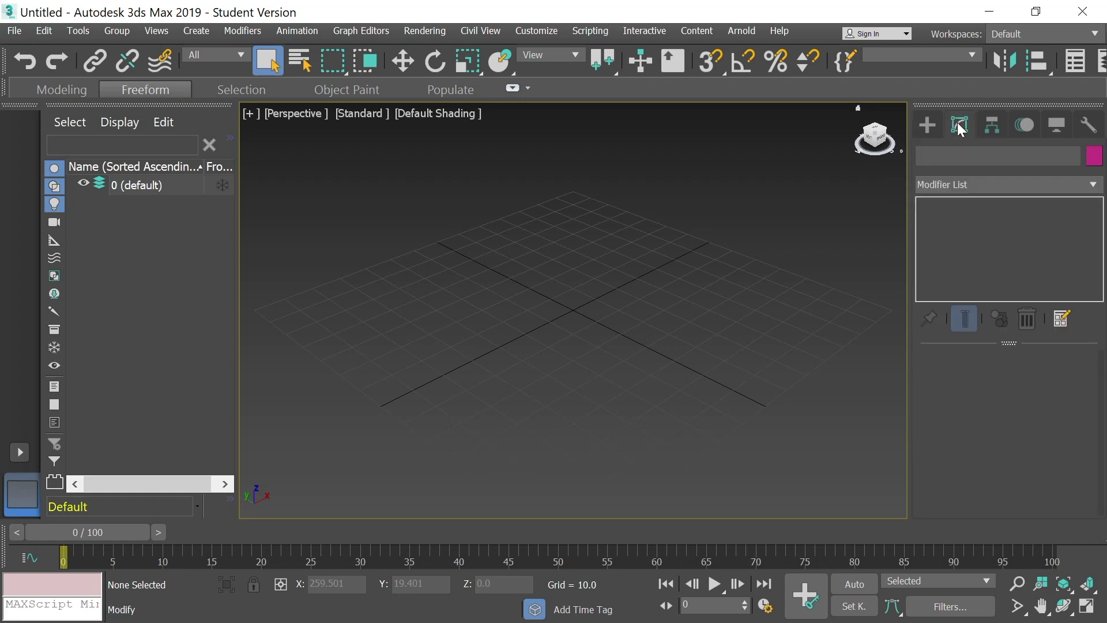
left_click(927, 127)
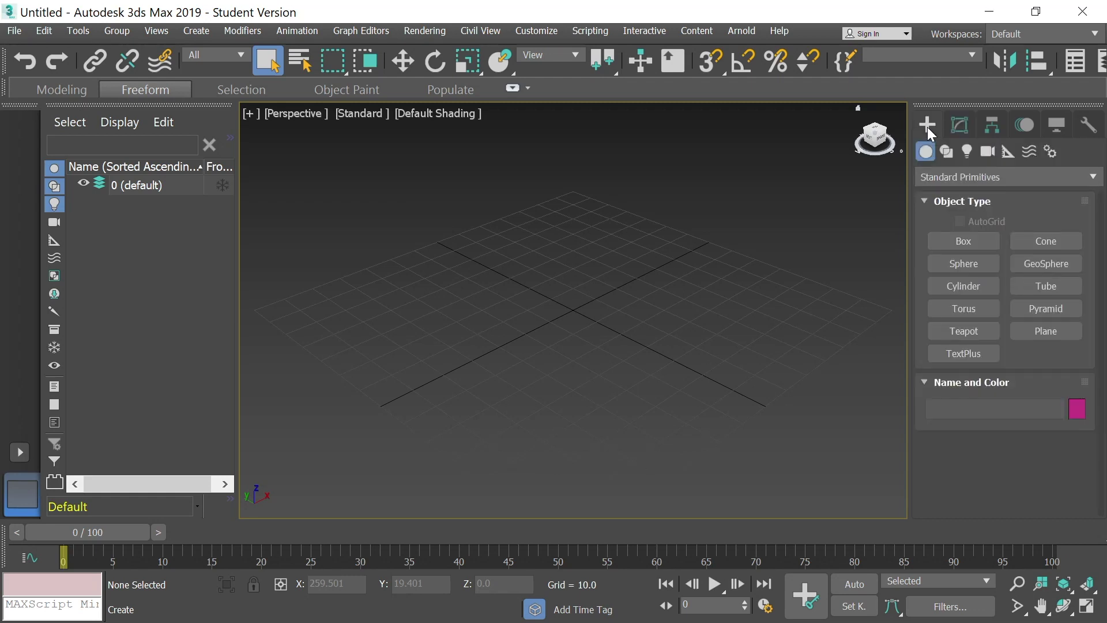
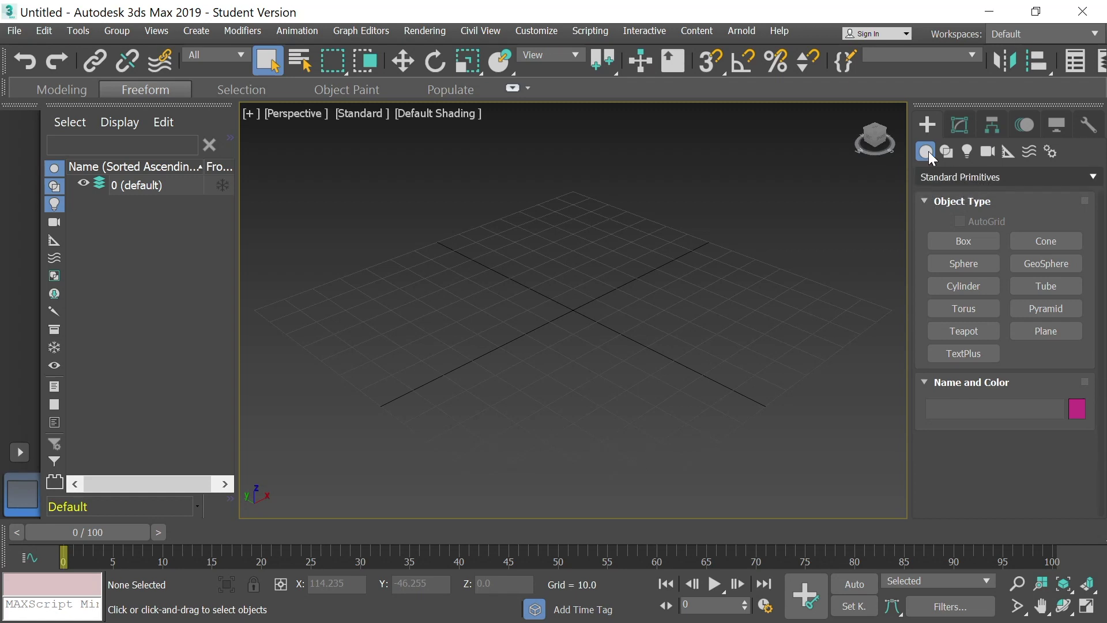
- Create a standard primitive box just behind the centre of the grid in the Perspective view
left_click(969, 240)
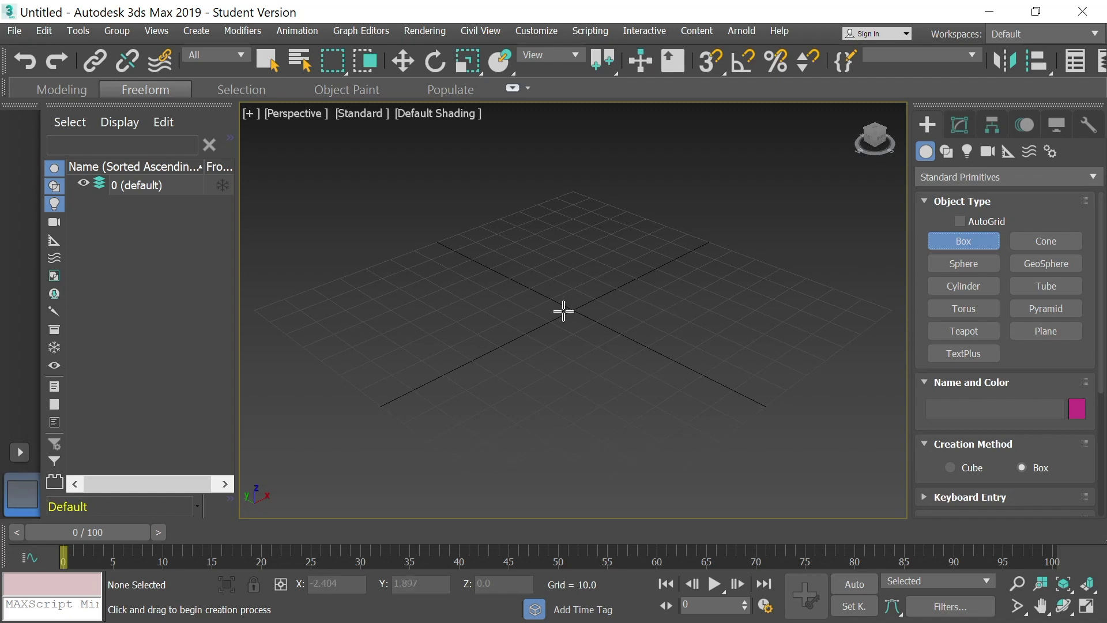
left_click_drag(563, 311, 577, 252)
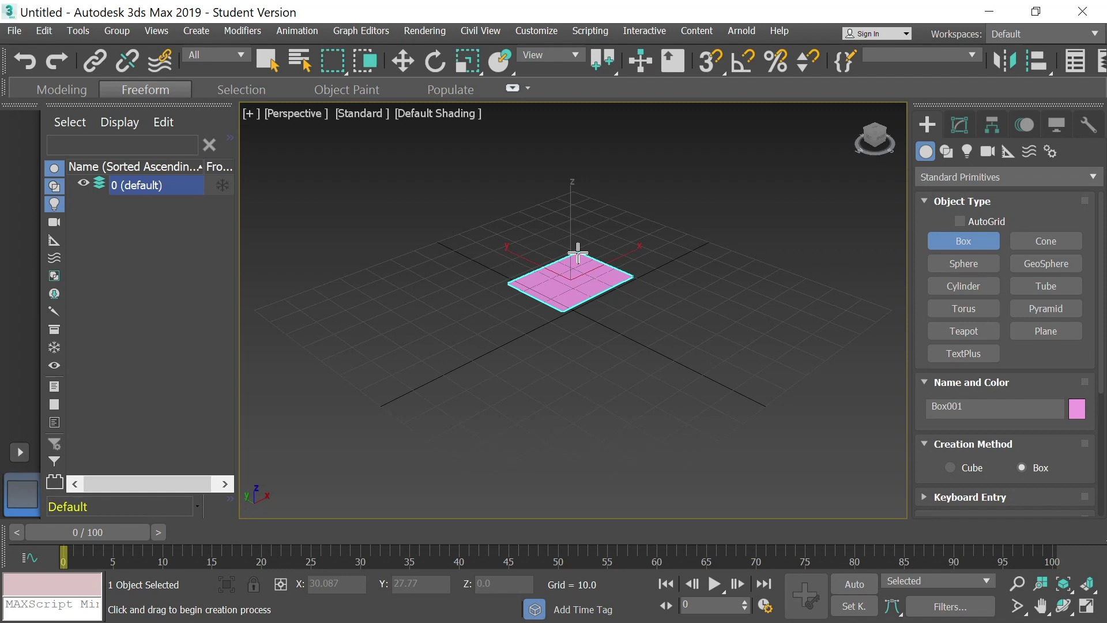
left_click(578, 252)
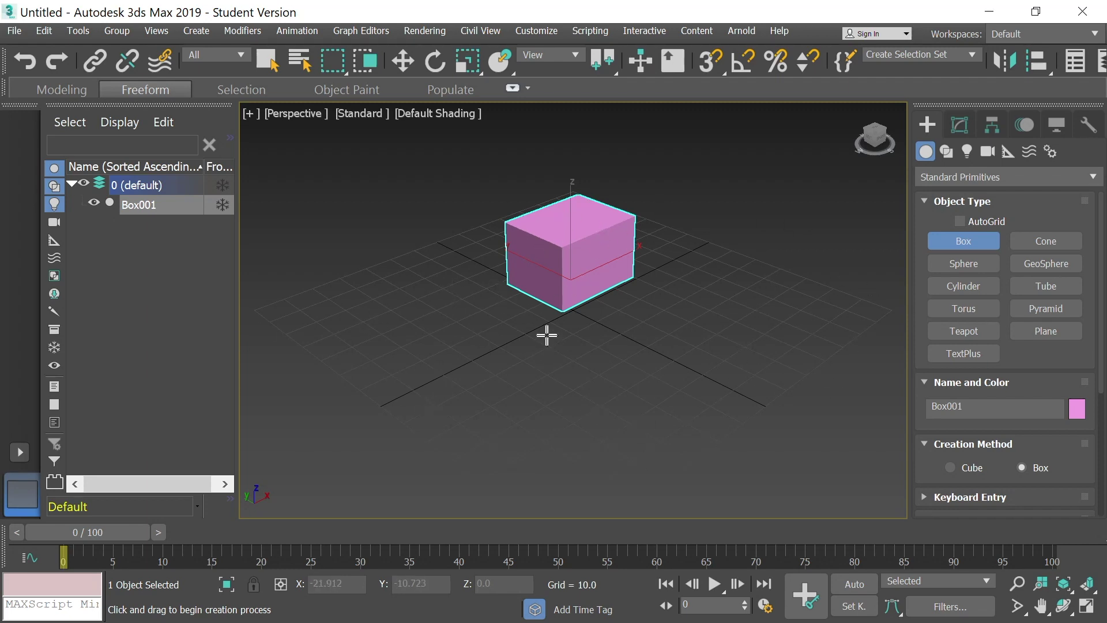
- Create a sphere in front of the box on its right and a tall cylinder to the left of the box
left_click(962, 264)
left_click_drag(660, 358, 751, 327)
left_click(969, 289)
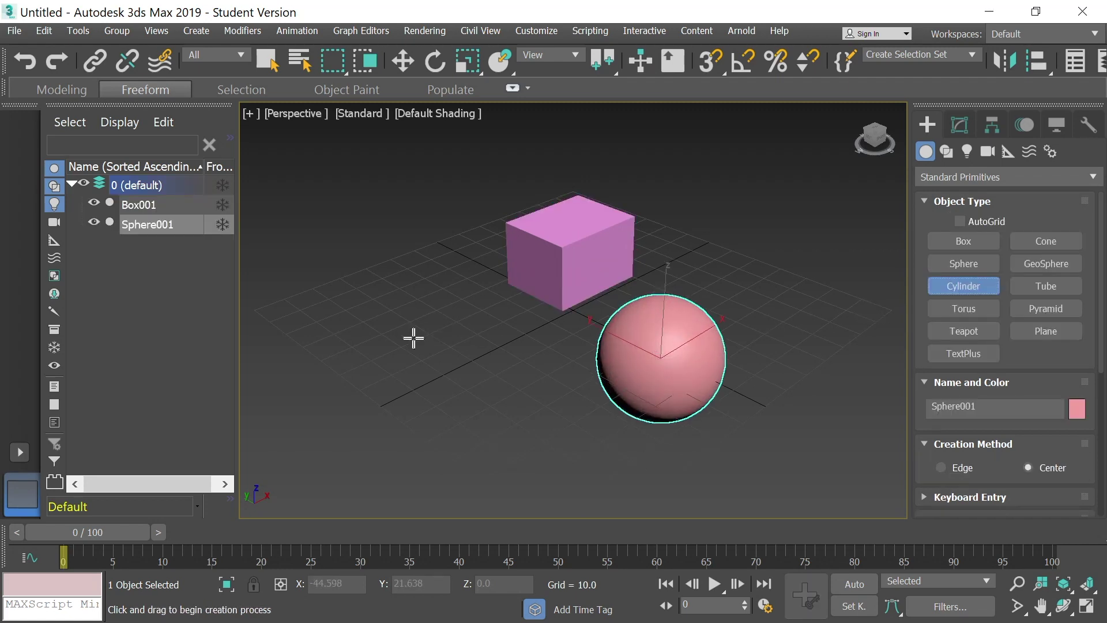
left_click_drag(413, 336, 420, 316)
left_click(405, 194)
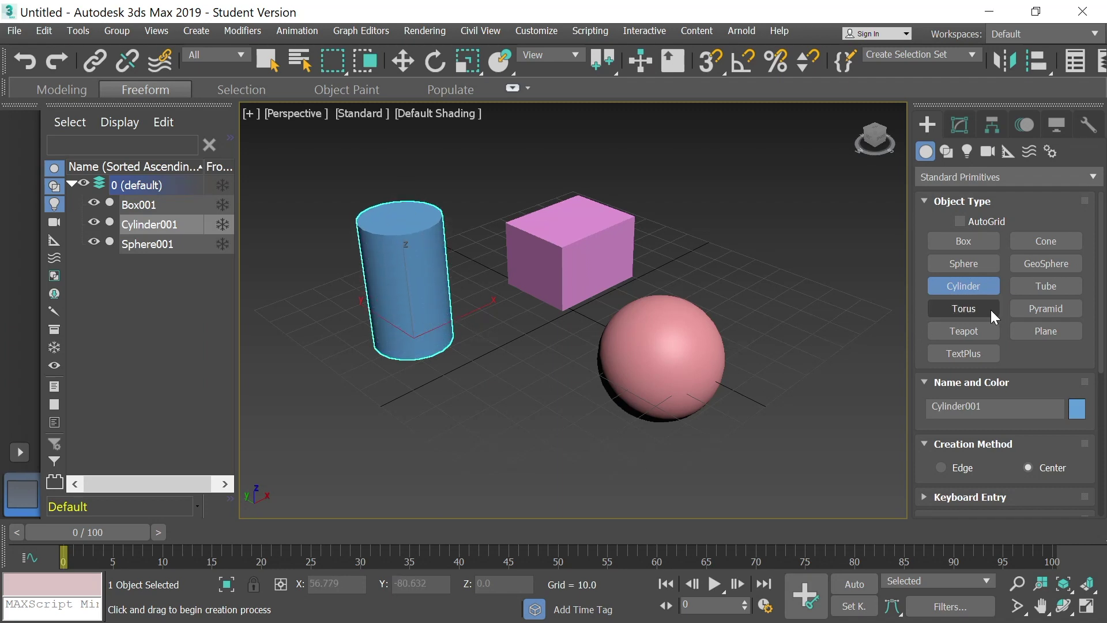
- Create a large torus behind the sphere on its right and a small pyramid between the cylinder and the sphere
left_click(967, 310)
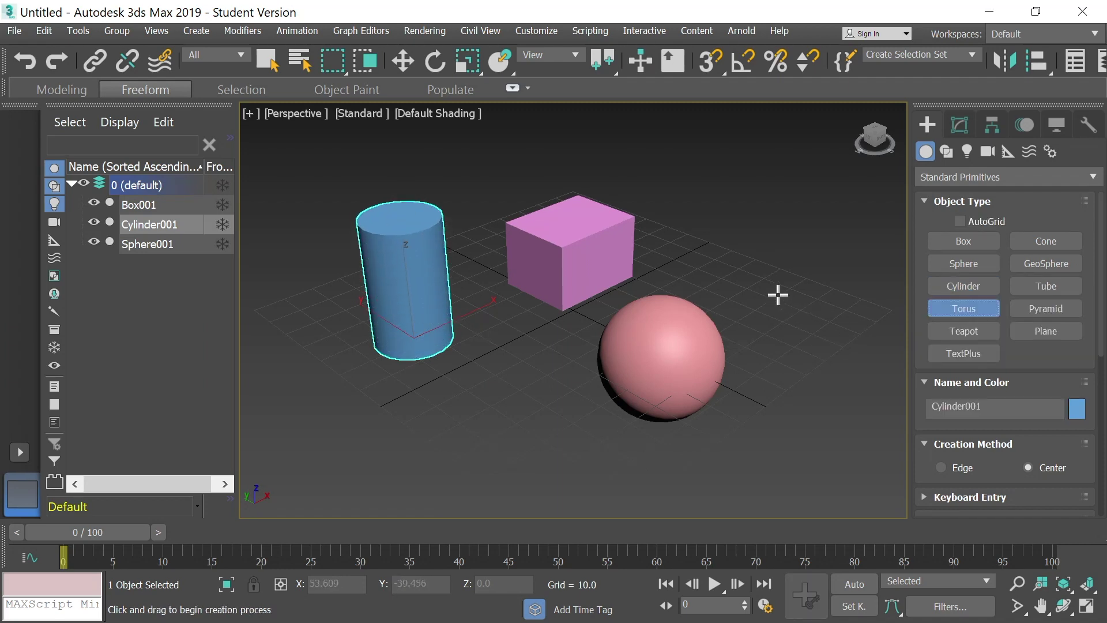
left_click_drag(771, 301, 792, 271)
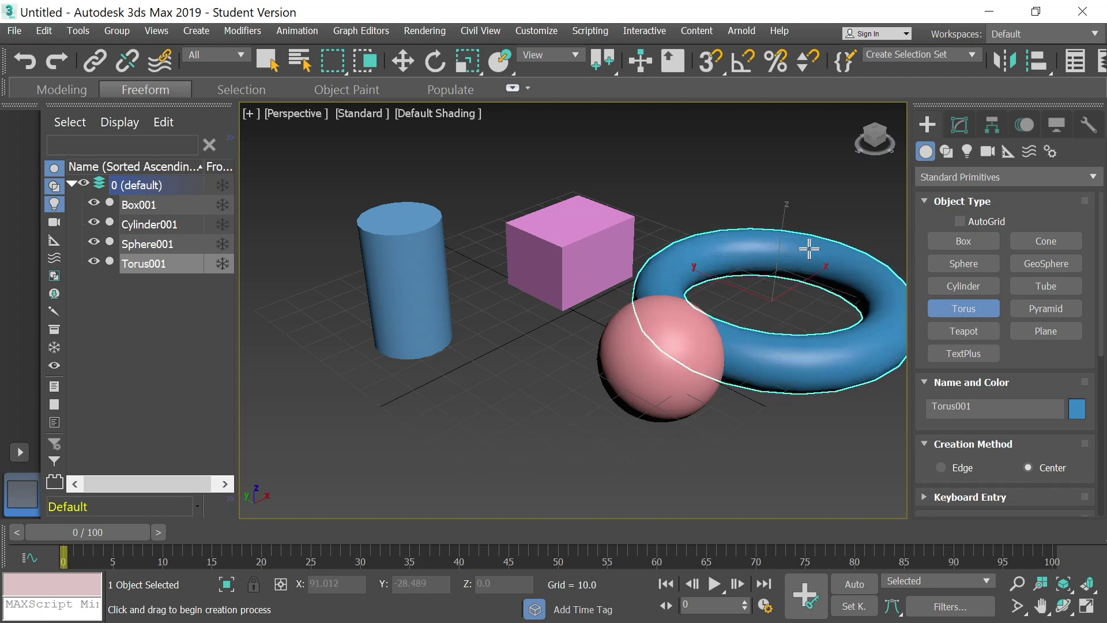
right_click(622, 339)
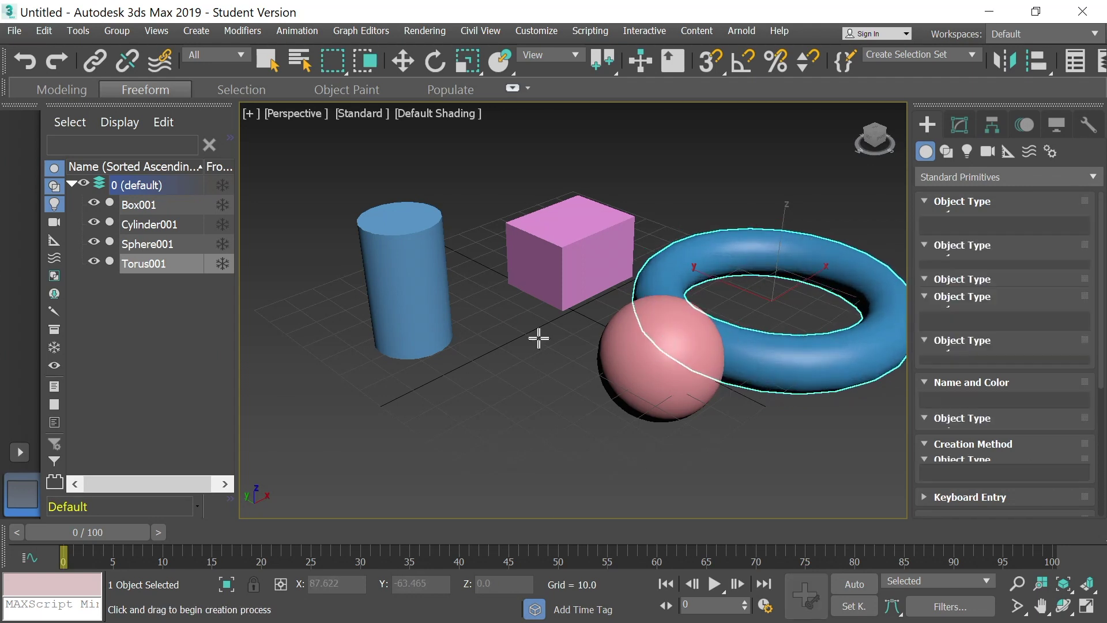
left_click_drag(512, 386, 514, 366)
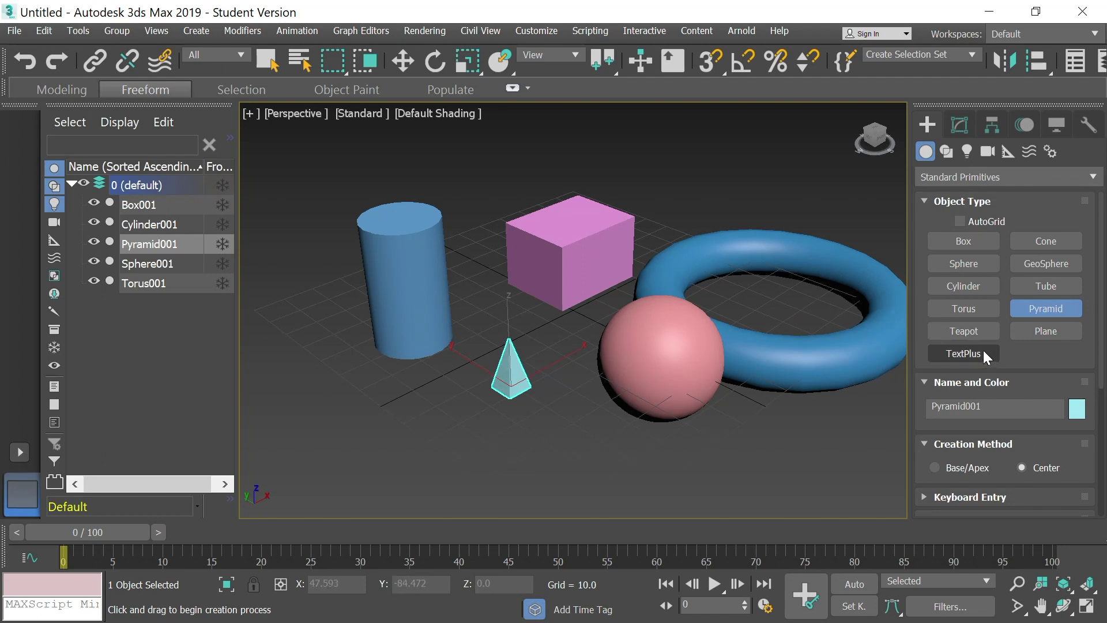
- Create a pointed cone in front of the cylinder, to the left of the pyramid
left_click(1045, 241)
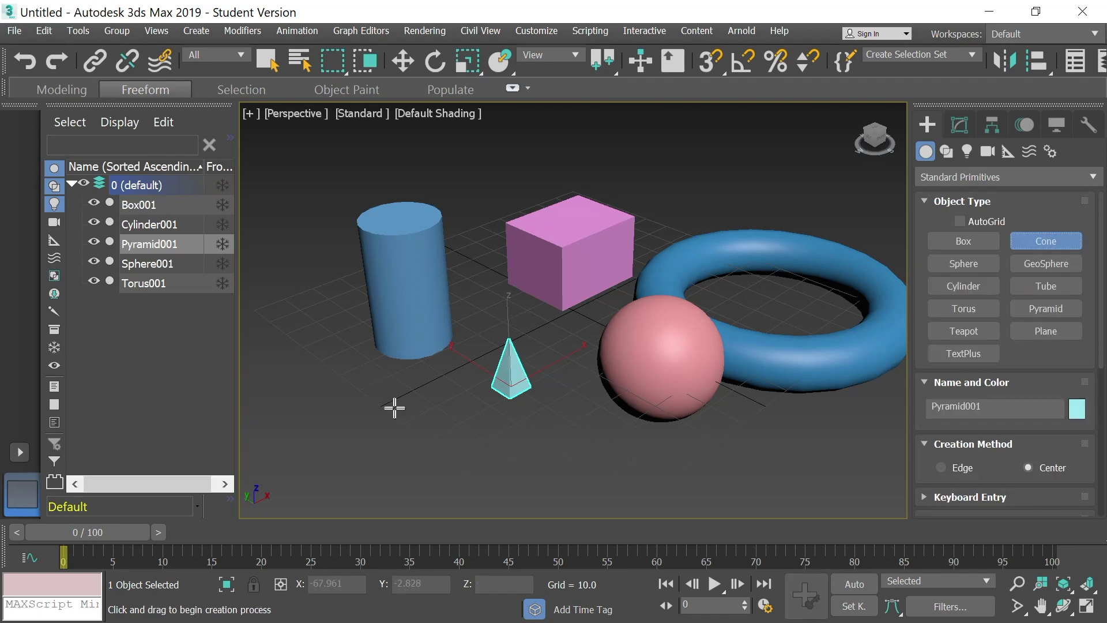
left_click_drag(419, 402, 420, 375)
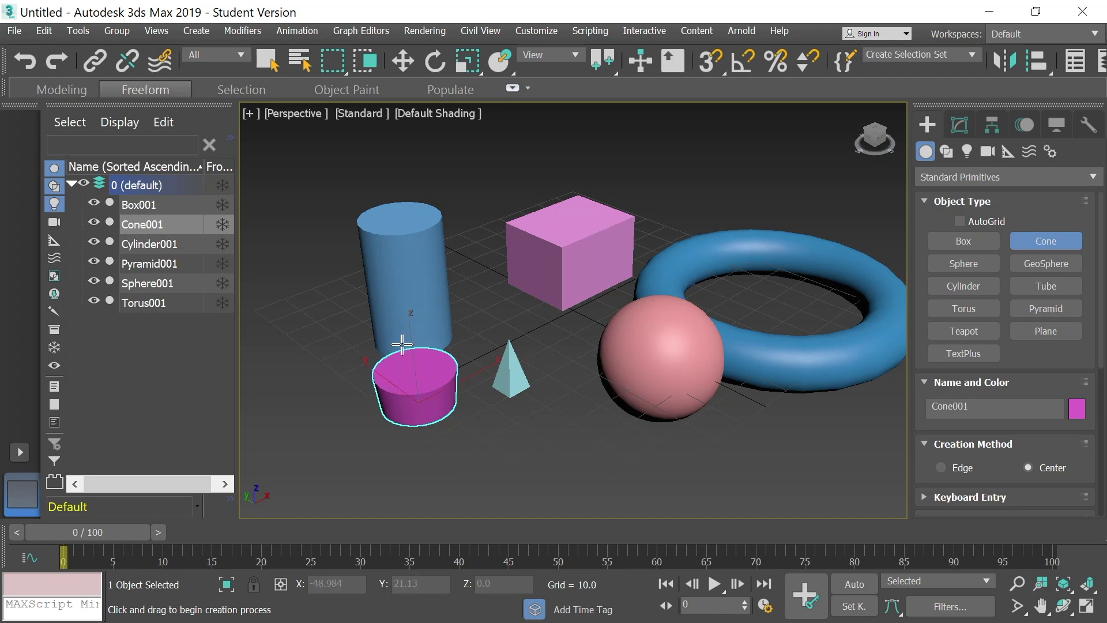
left_click(403, 310)
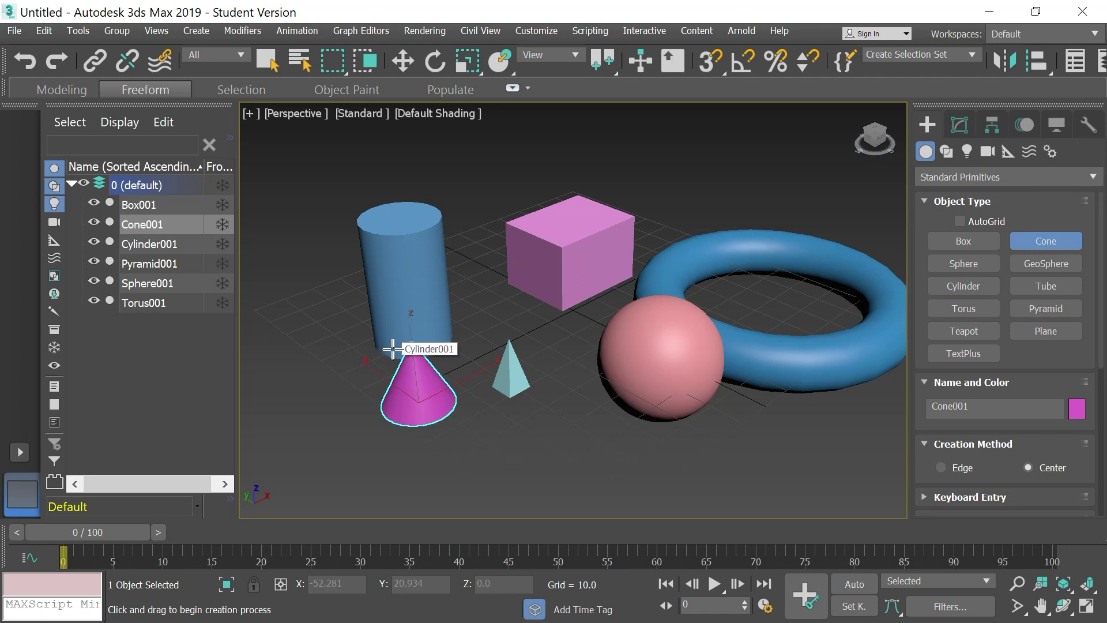
left_click(392, 349)
- Create a GeoSphere in front of the small pyramid and a tall thick-walled tube to the left of the cylinder
left_click(1044, 264)
left_click_drag(542, 438, 551, 405)
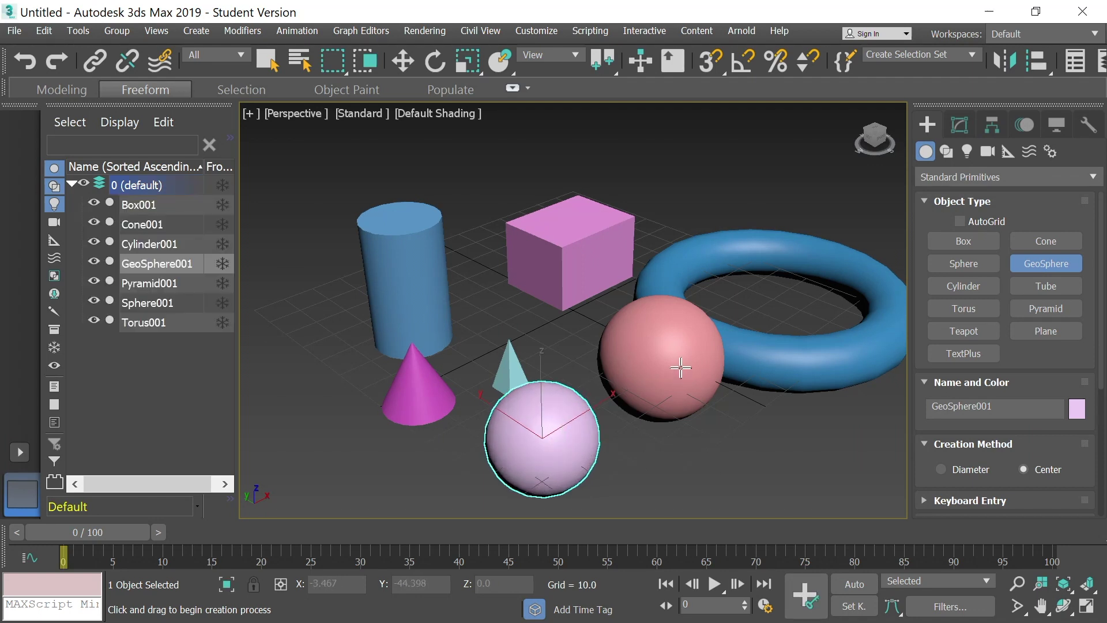
left_click(1048, 287)
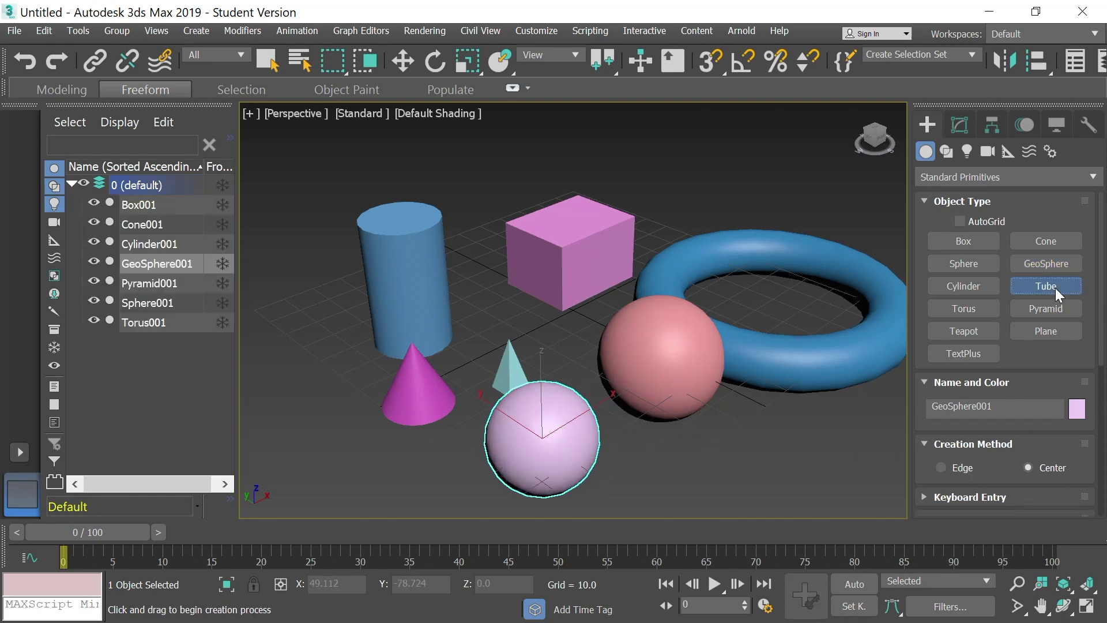
left_click_drag(318, 374, 319, 362)
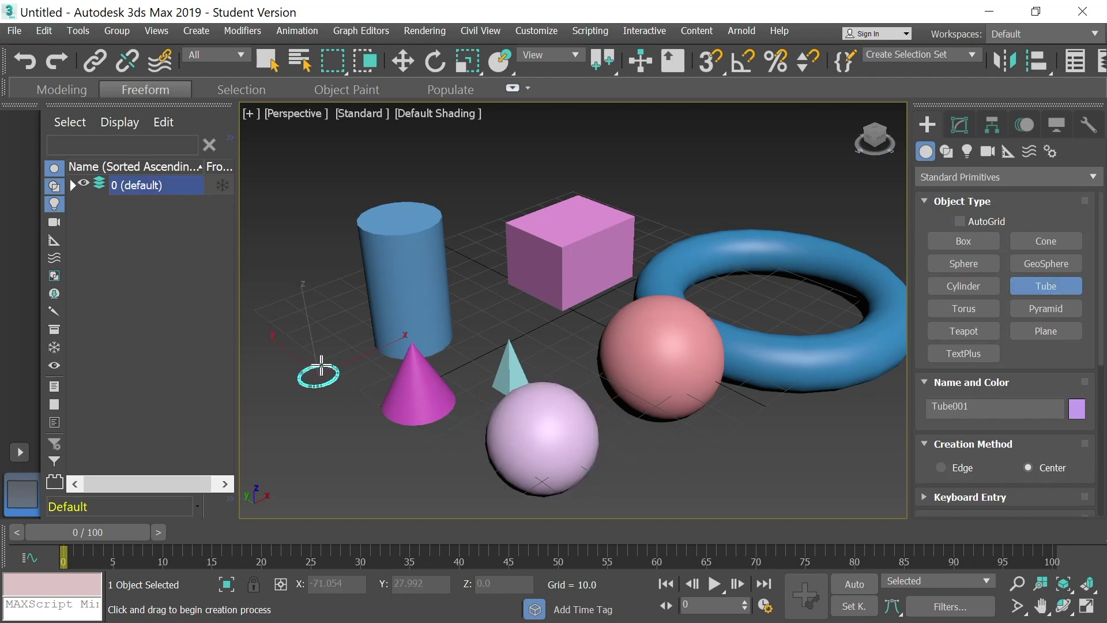
left_click(320, 349)
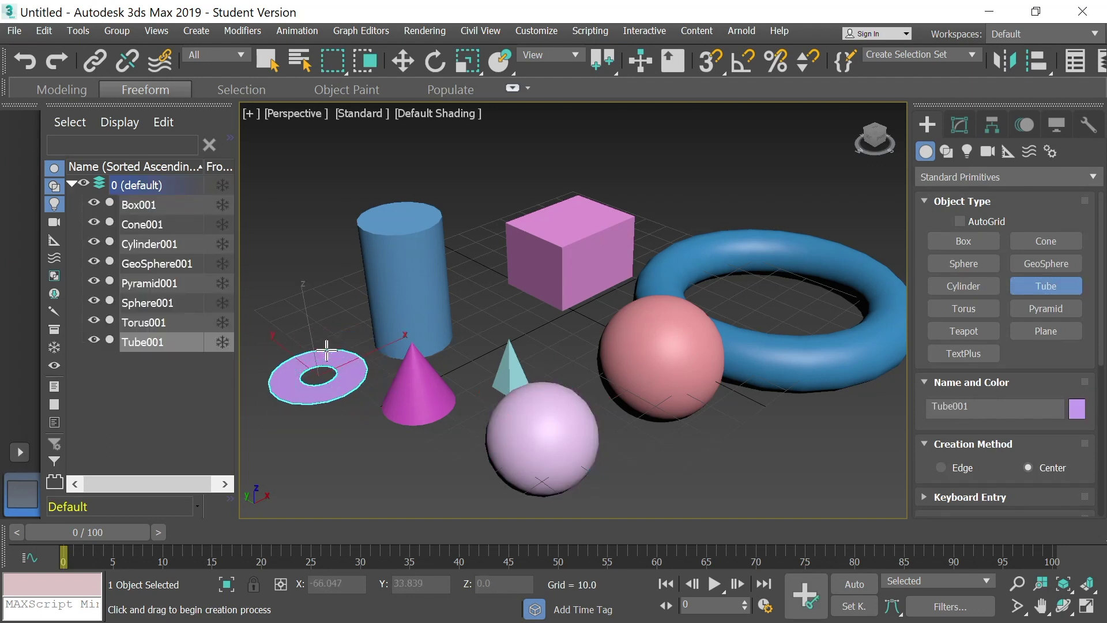
left_click(327, 350)
left_click(299, 217)
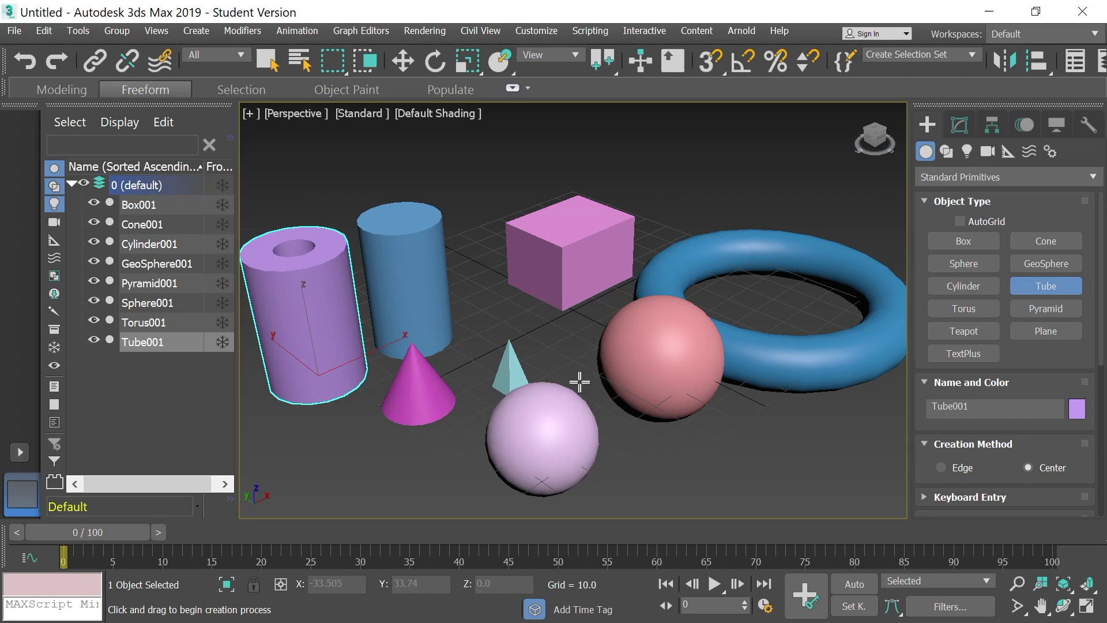
- Draw a large plane beneath the cylinder, cone and box, and place three TextPlus objects behind the box
left_click(1045, 331)
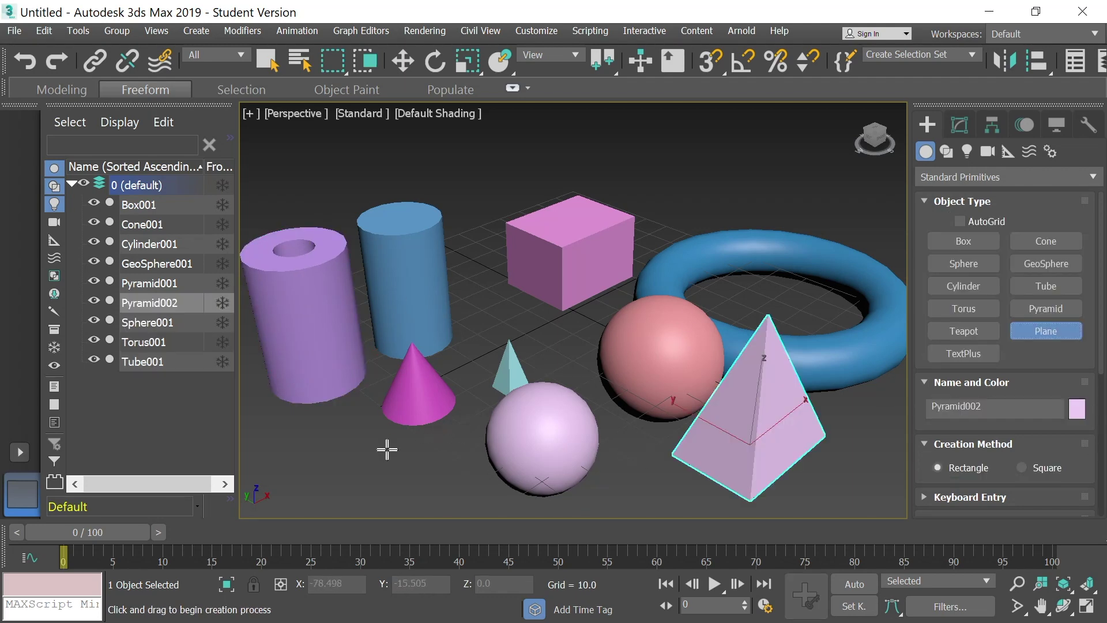
left_click_drag(388, 447, 574, 191)
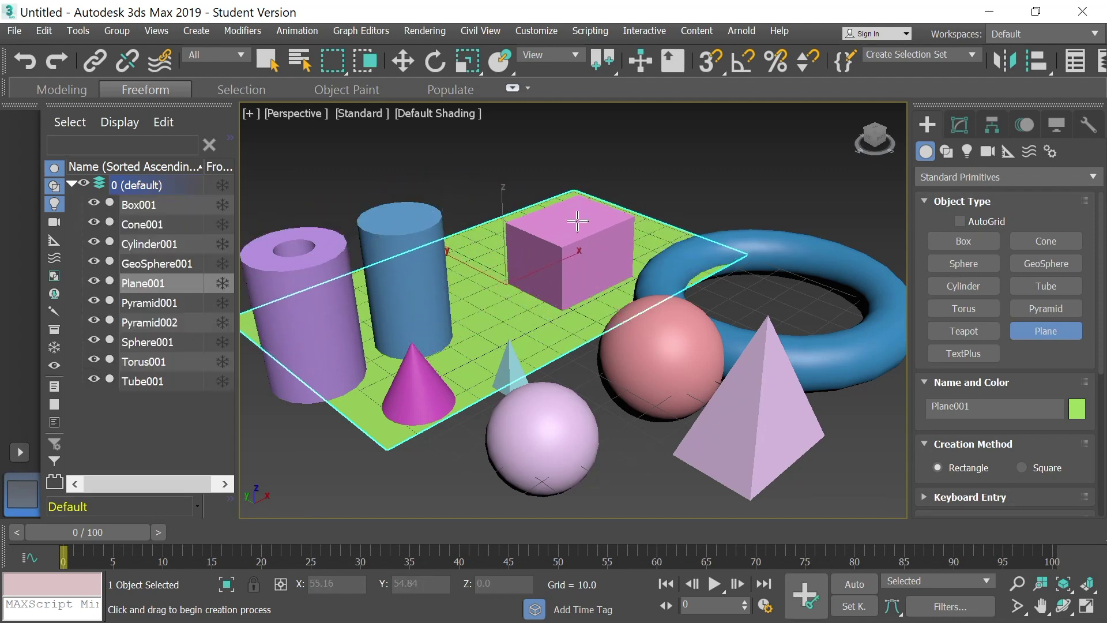
left_click(969, 353)
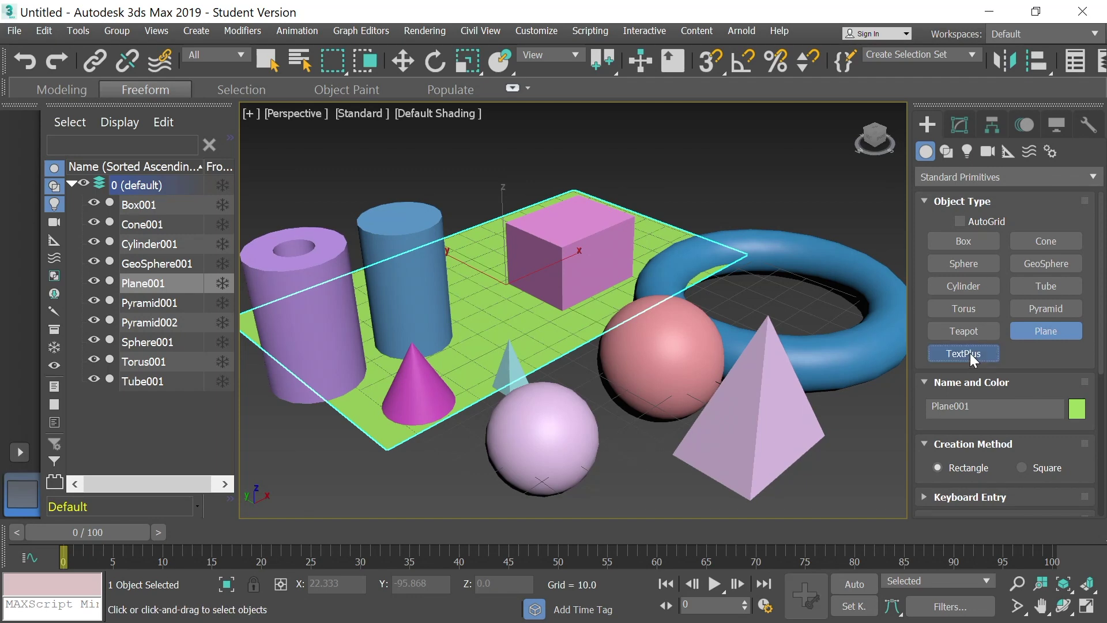
left_click(700, 167)
left_click(649, 203)
left_click(721, 200)
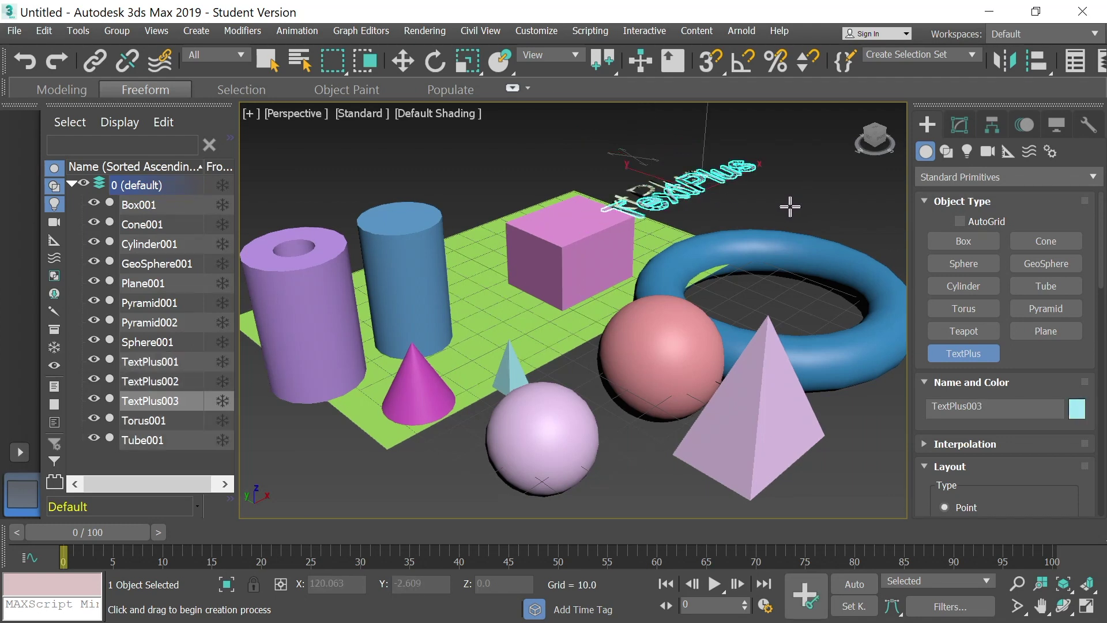
- Undo the creation of the three TextPlus objects, the plane, the large pyramid, the tube and the GeoSphere
left_click(25, 60)
left_click(26, 60)
left_click(25, 60)
left_click(25, 60)
left_click(25, 60)
left_click(25, 60)
left_click(25, 60)
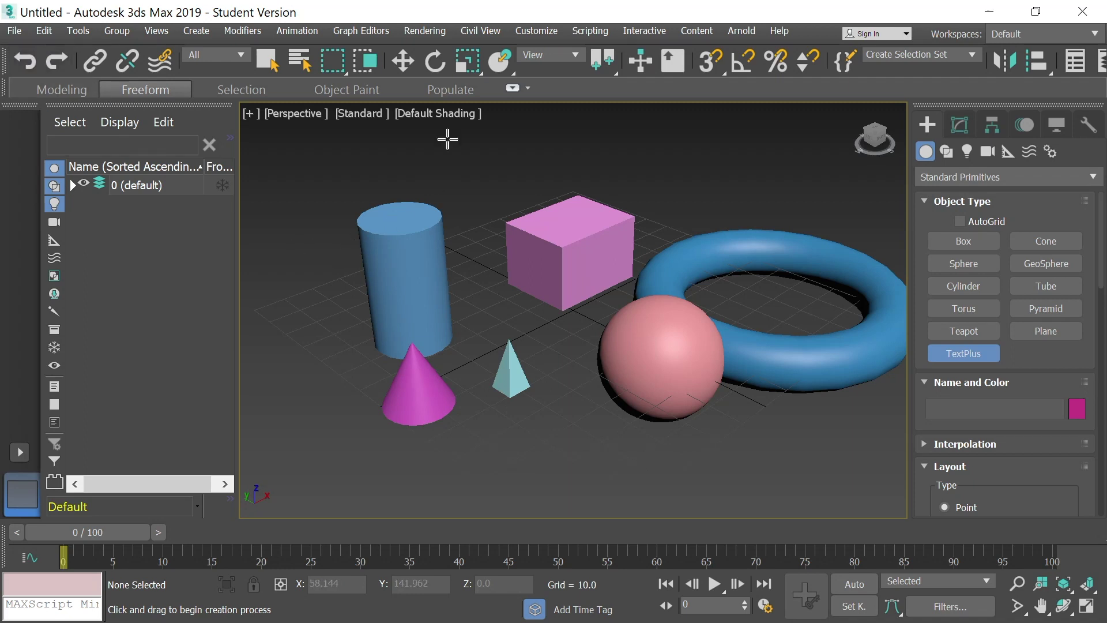
- Delete the cylinder, cone, pyramid, sphere, torus and box to empty the scene
left_click(402, 61)
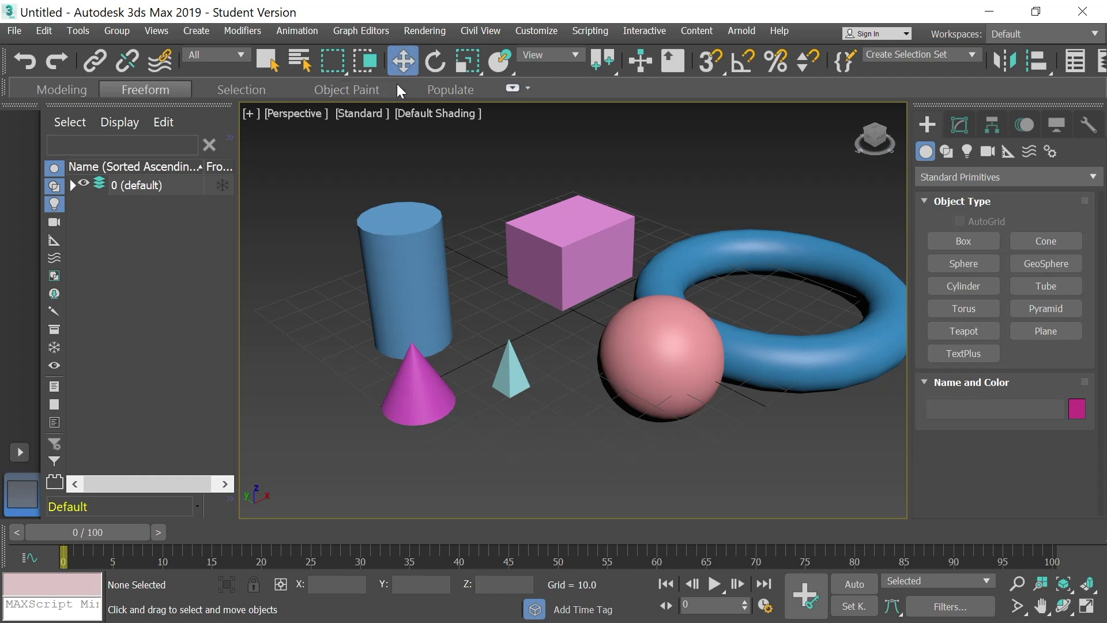
left_click(395, 261)
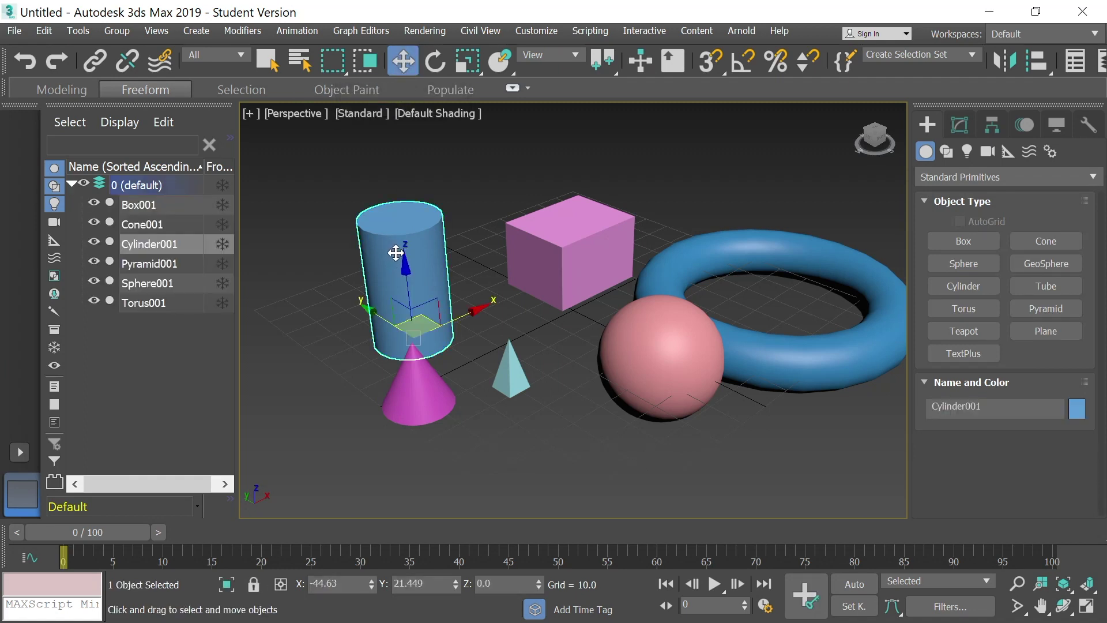
key("Delete")
left_click(441, 382)
key("Delete")
left_click(510, 369)
key("Delete")
left_click(619, 358)
key("Delete")
left_click(702, 346)
key("Delete")
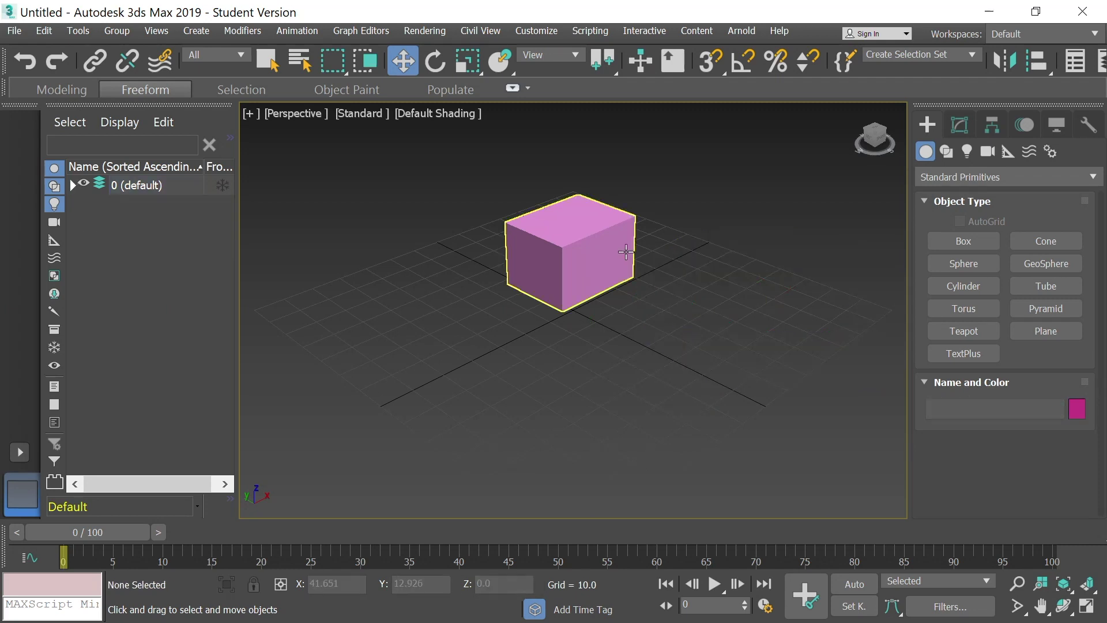
left_click(576, 255)
key("Delete")
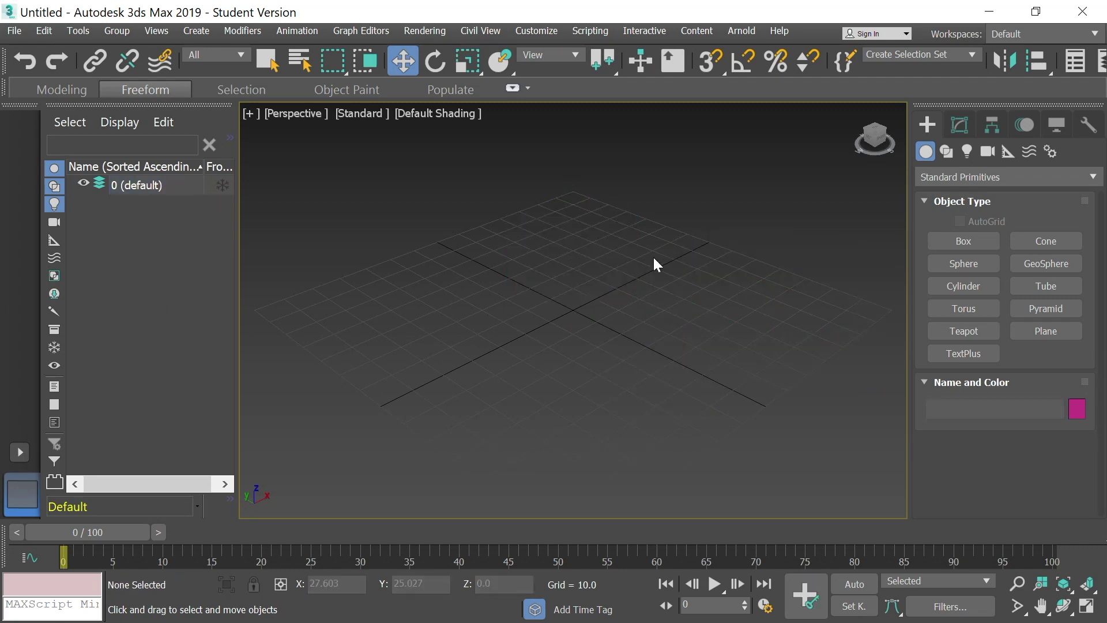
- Create a box near the centre of the grid, about 24.5 long, 28 wide and 23 high
left_click(968, 241)
left_click_drag(558, 334, 569, 272)
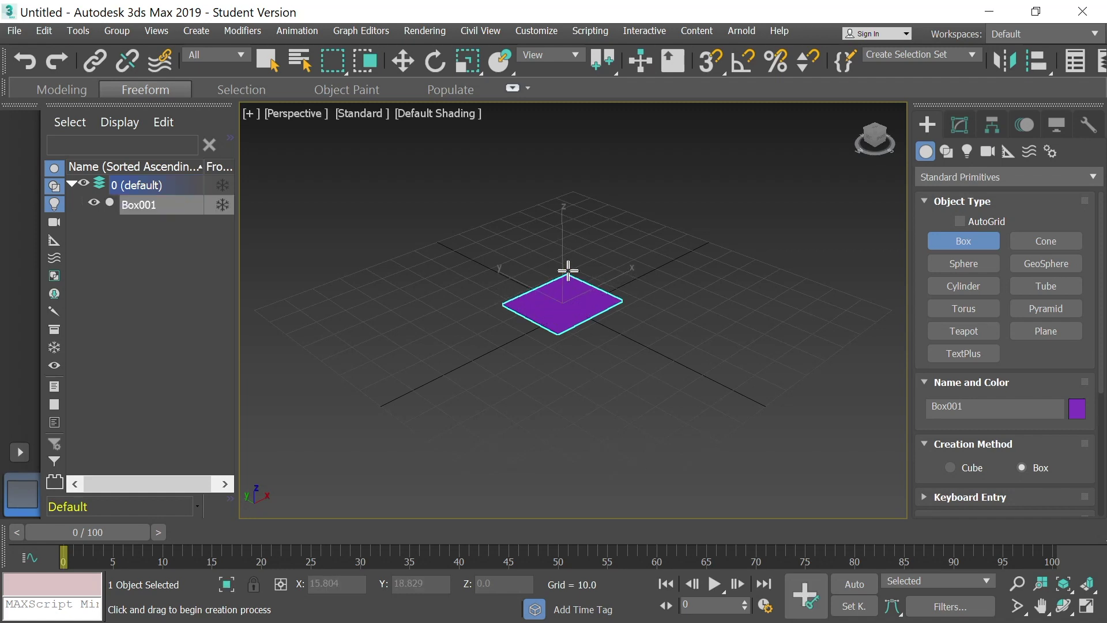
left_click(577, 197)
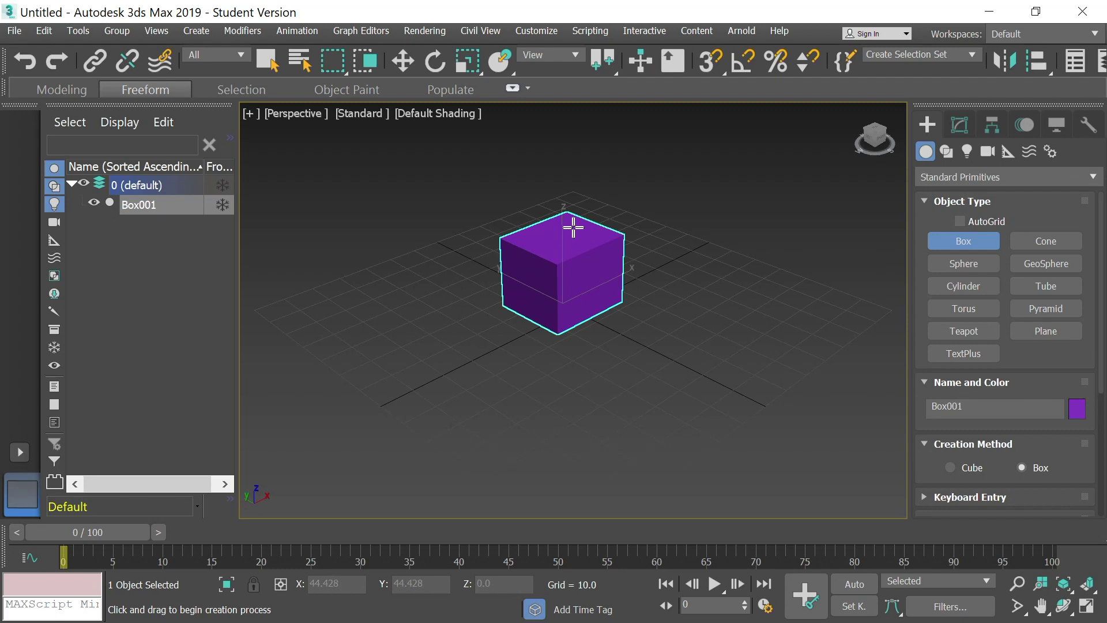
- Modify the box's dimensions to length 42.911, width 61.394 and height 37.032
left_click(958, 125)
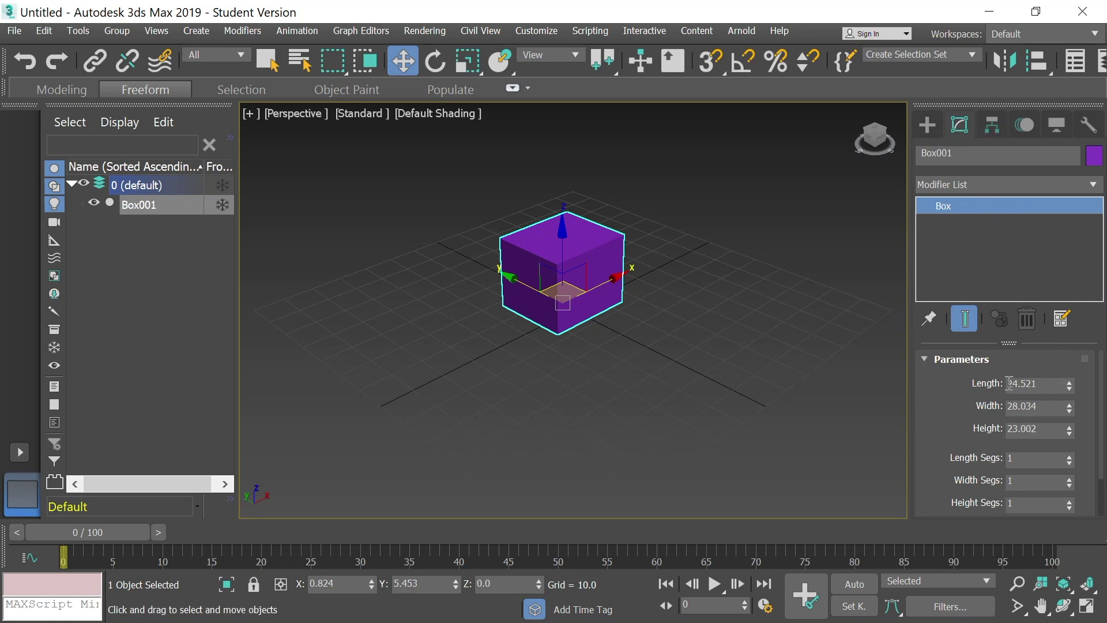
scroll(1078, 383, "down", 1)
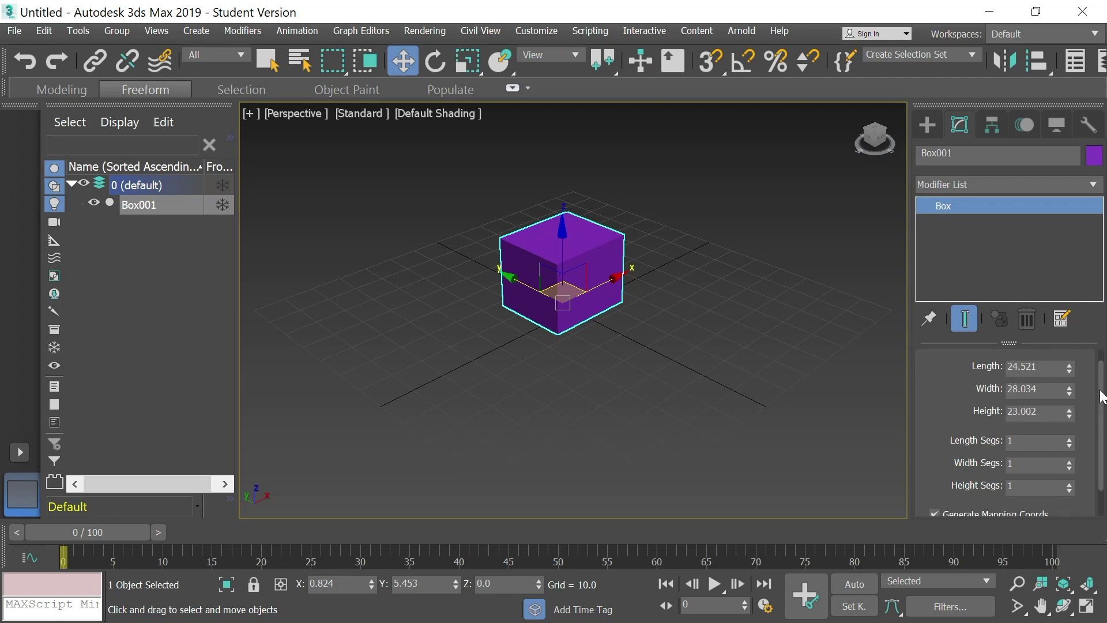
left_click_drag(1101, 394, 1101, 449)
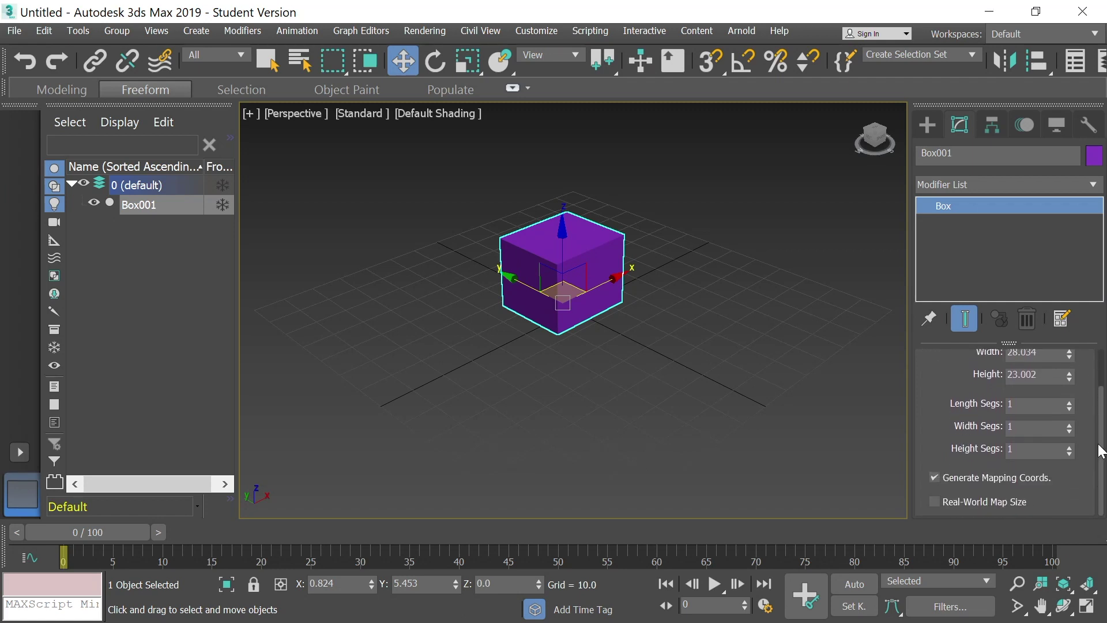
left_click_drag(1101, 447, 1099, 365)
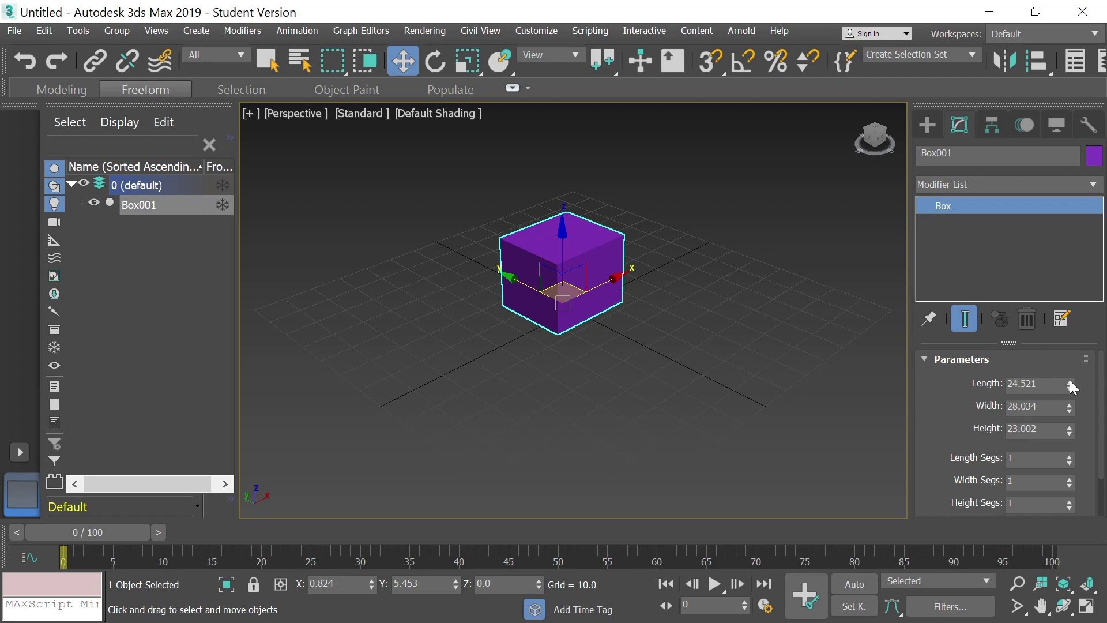
left_click_drag(1069, 382, 1097, 367)
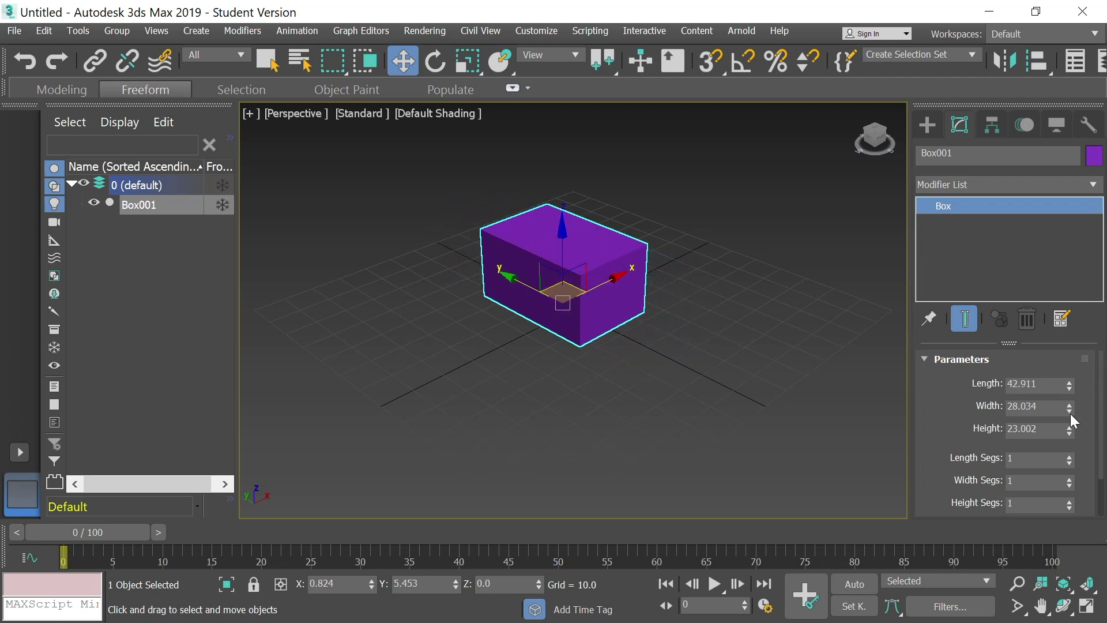
left_click_drag(1069, 403, 1079, 343)
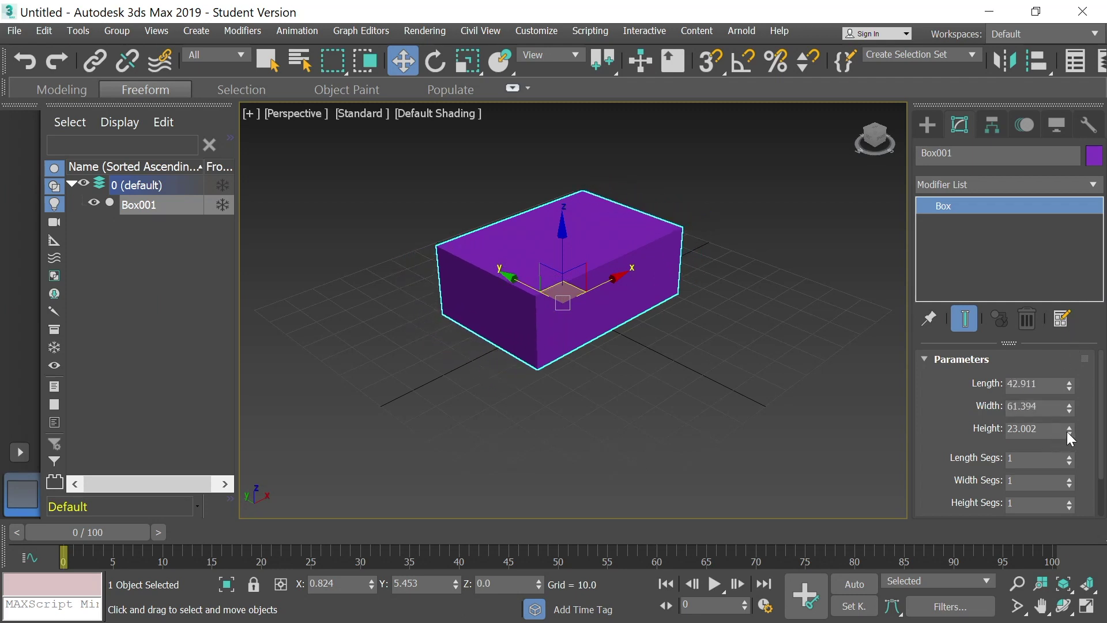
left_click_drag(1068, 429, 1104, 468)
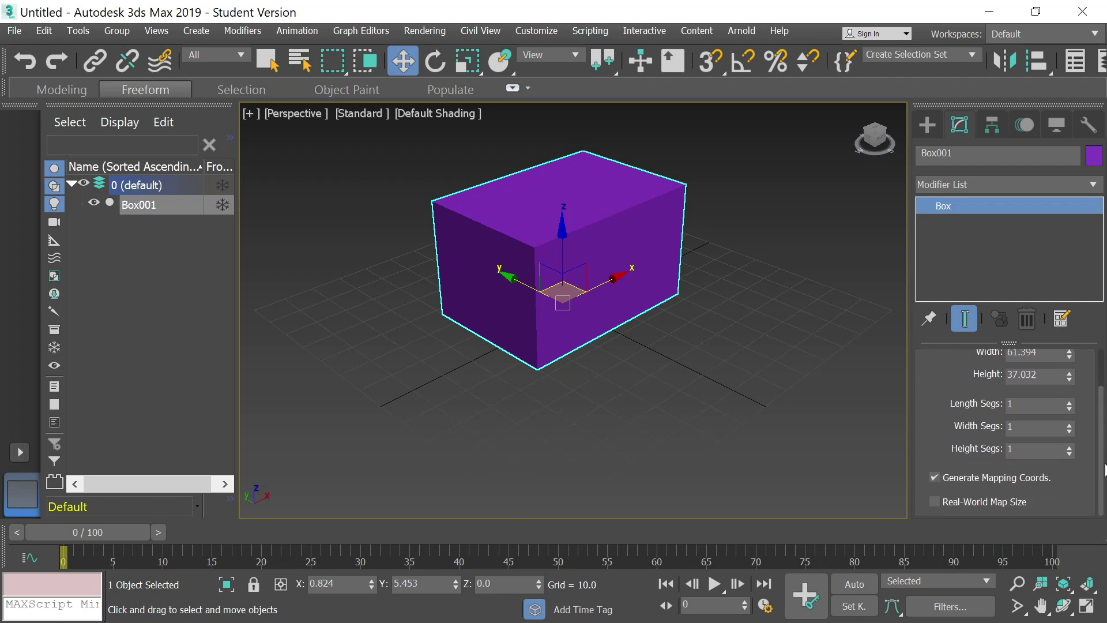
- Try different length segment counts on the box, finishing with 8
left_click(1069, 405)
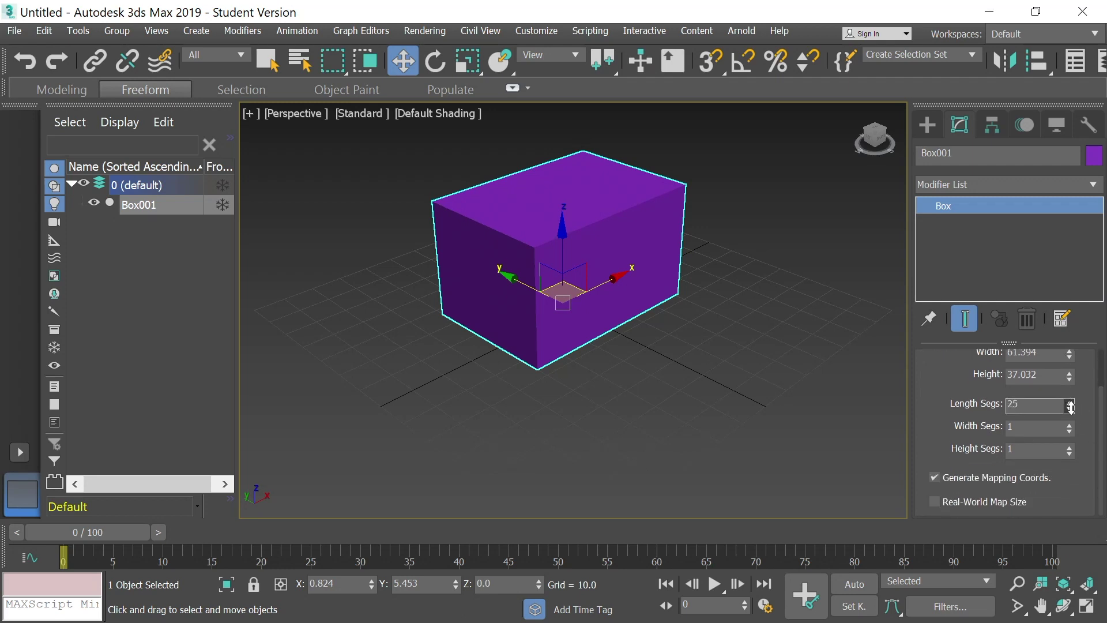
type("22")
key("Return")
left_click_drag(1070, 398, 1068, 406)
left_click_drag(1068, 406, 1068, 407)
- Try the Clay and stylized Graphite shading modes in the Perspective viewport, and return it to Default Shading
left_click(430, 113)
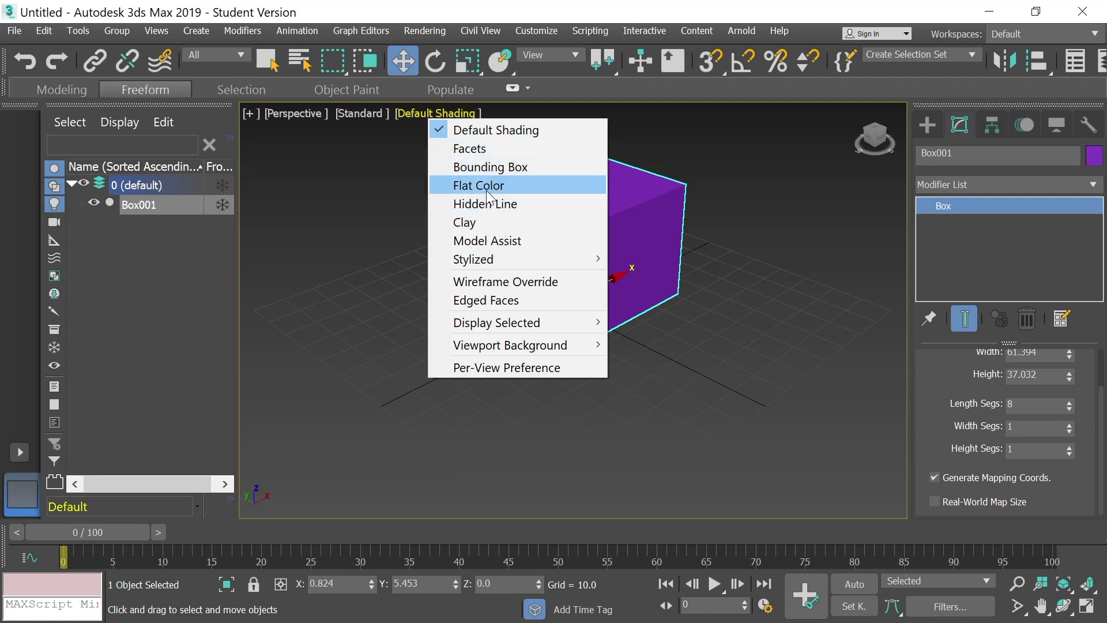
left_click(470, 219)
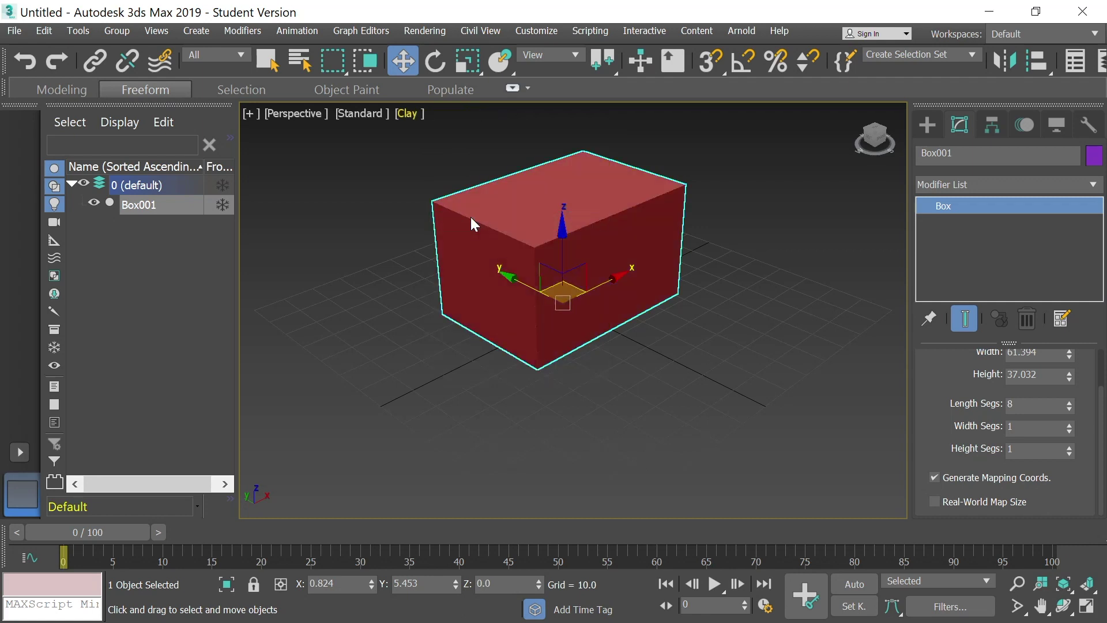
left_click(411, 113)
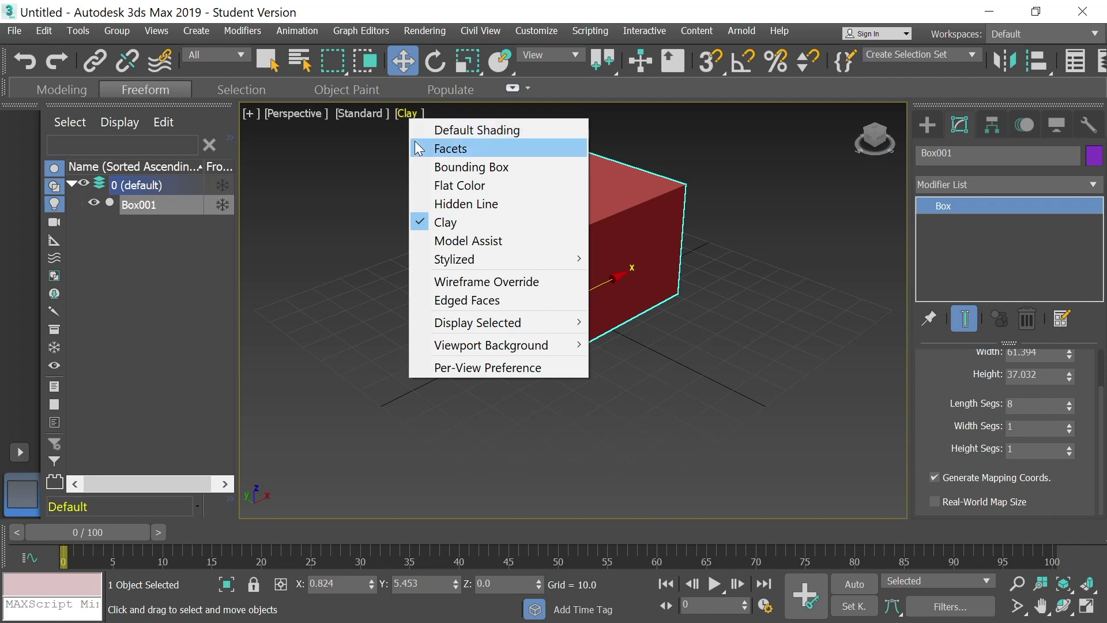
mouse_move(457, 261)
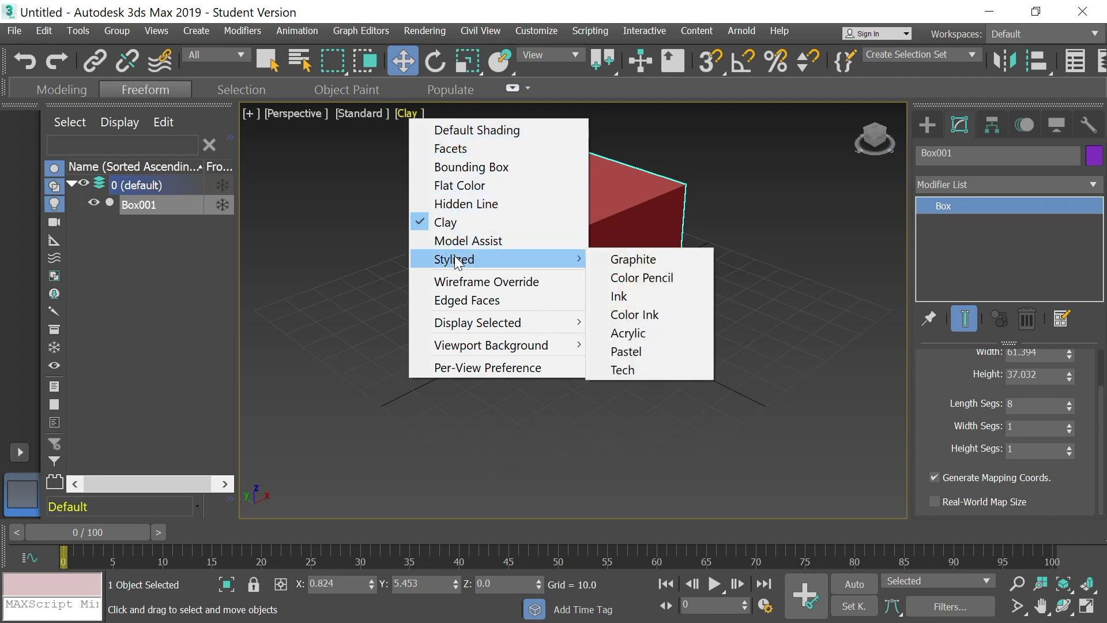
left_click(644, 257)
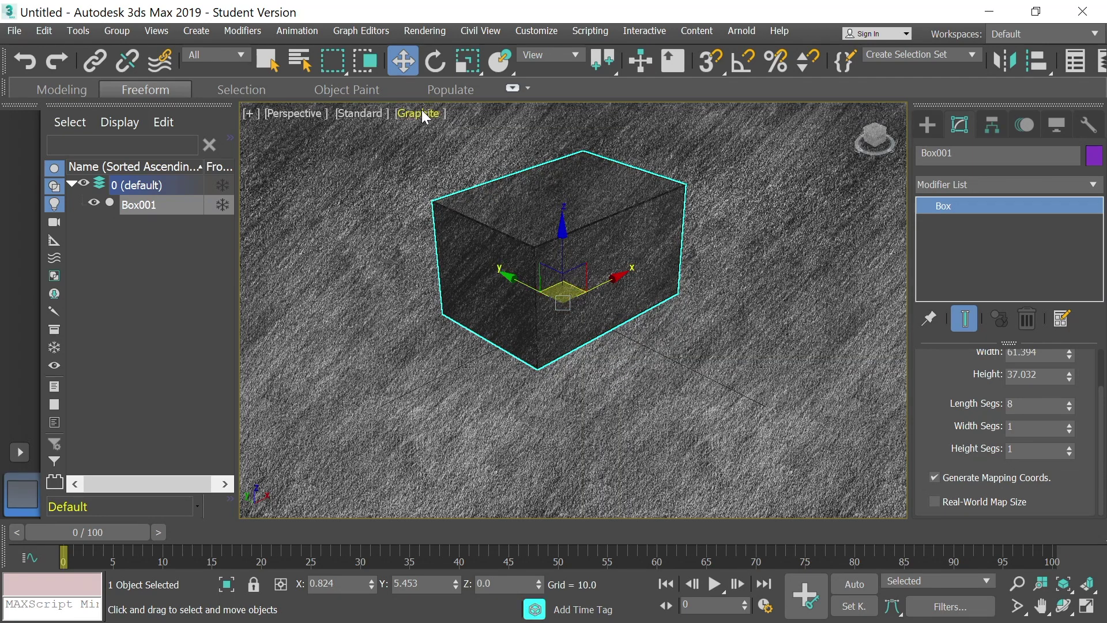
left_click(421, 113)
left_click(708, 191)
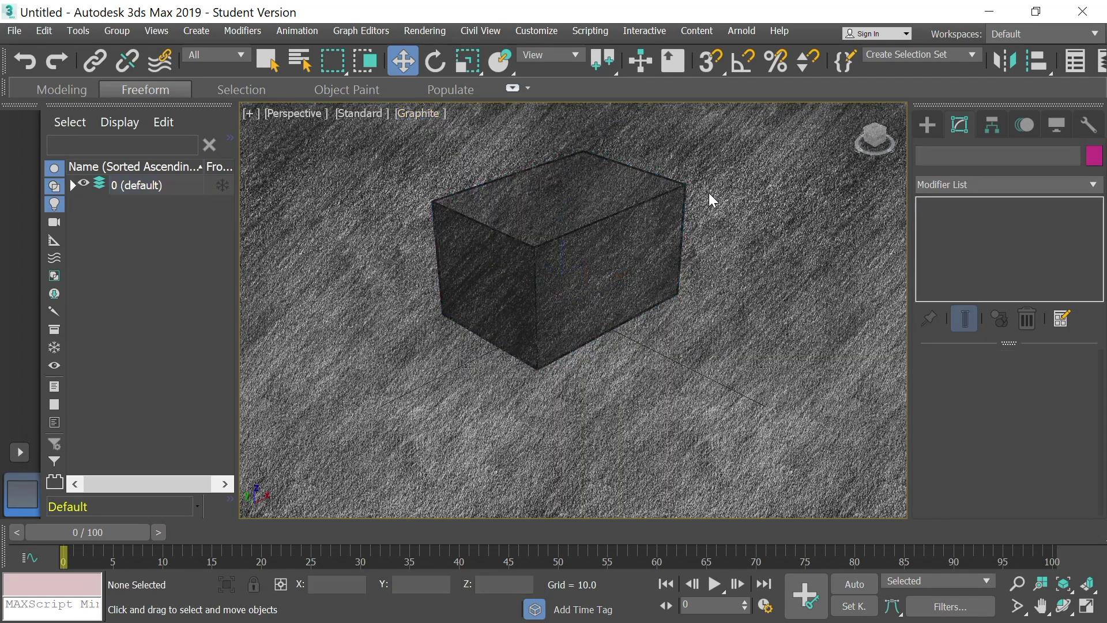
left_click(417, 114)
left_click(441, 129)
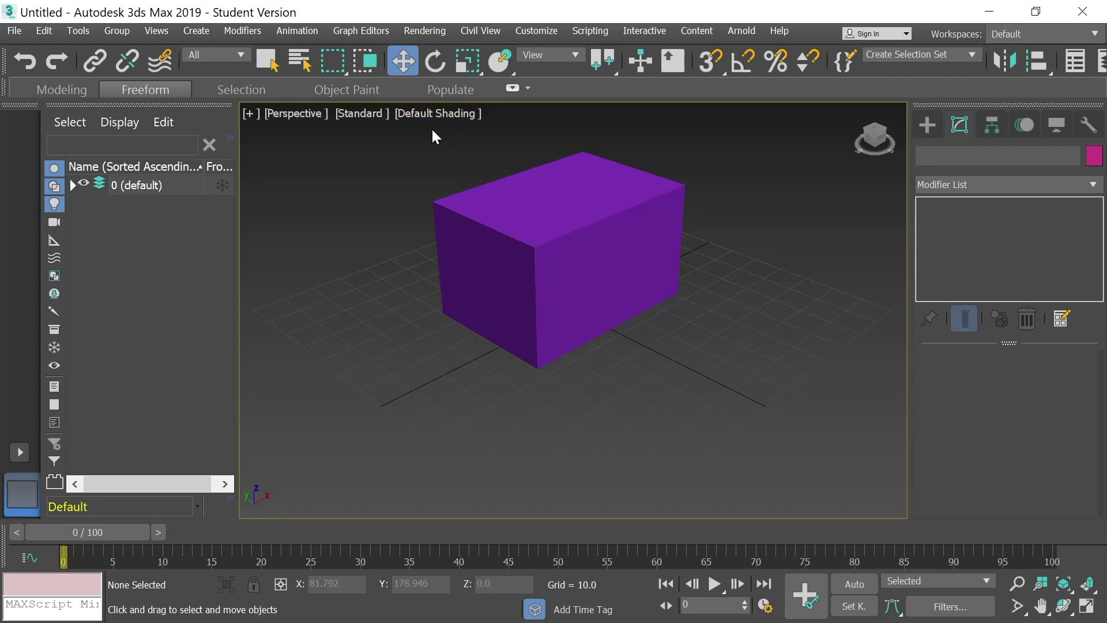
- Preview the box with Wireframe Override in the Perspective viewport and restore Default Shading
left_click(434, 113)
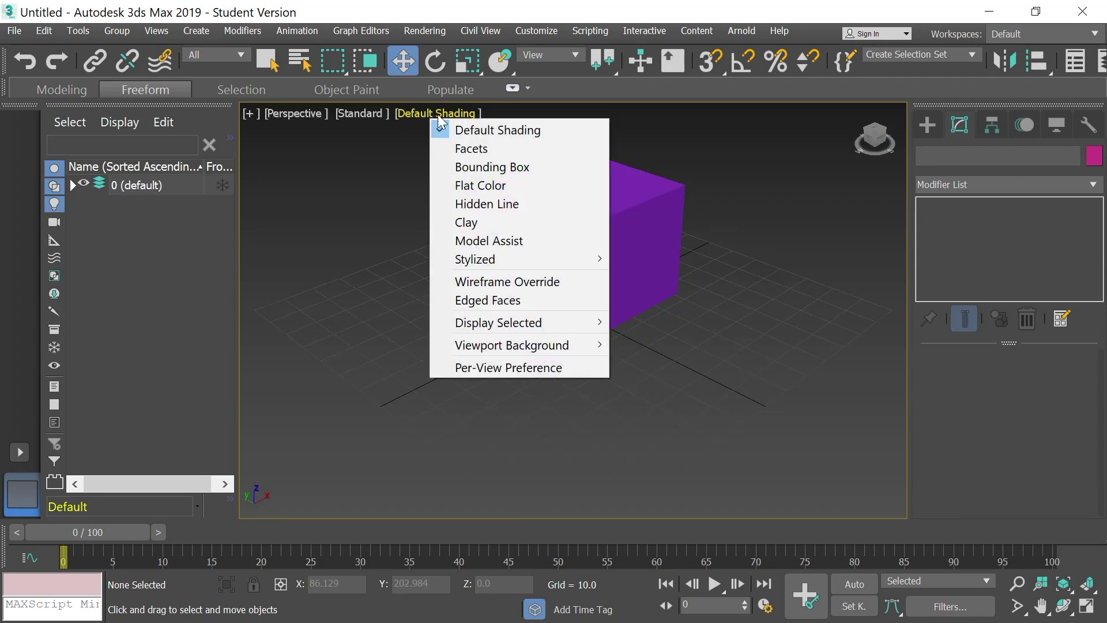
left_click(497, 282)
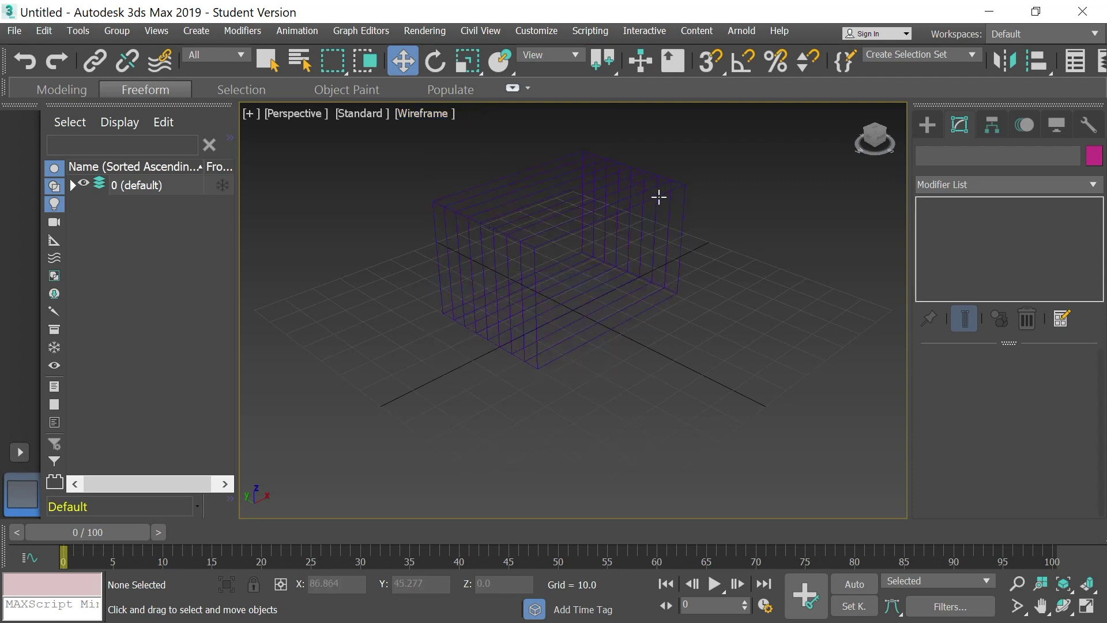
left_click(423, 113)
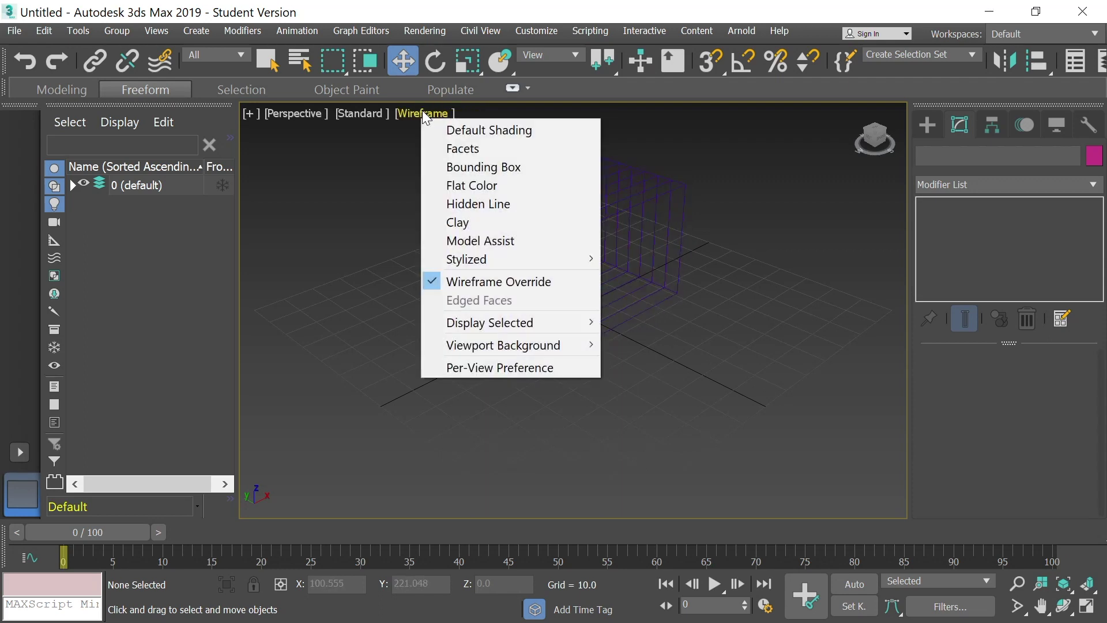
mouse_move(466, 312)
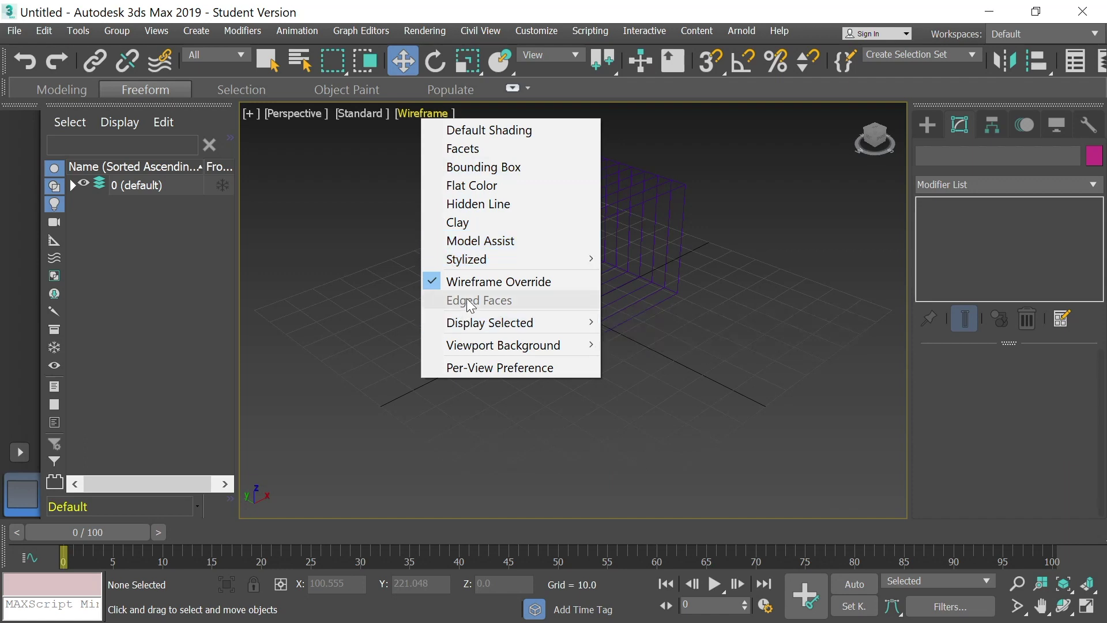
left_click(453, 130)
- Turn on Edged Faces in the Perspective viewport and select the box
left_click(447, 113)
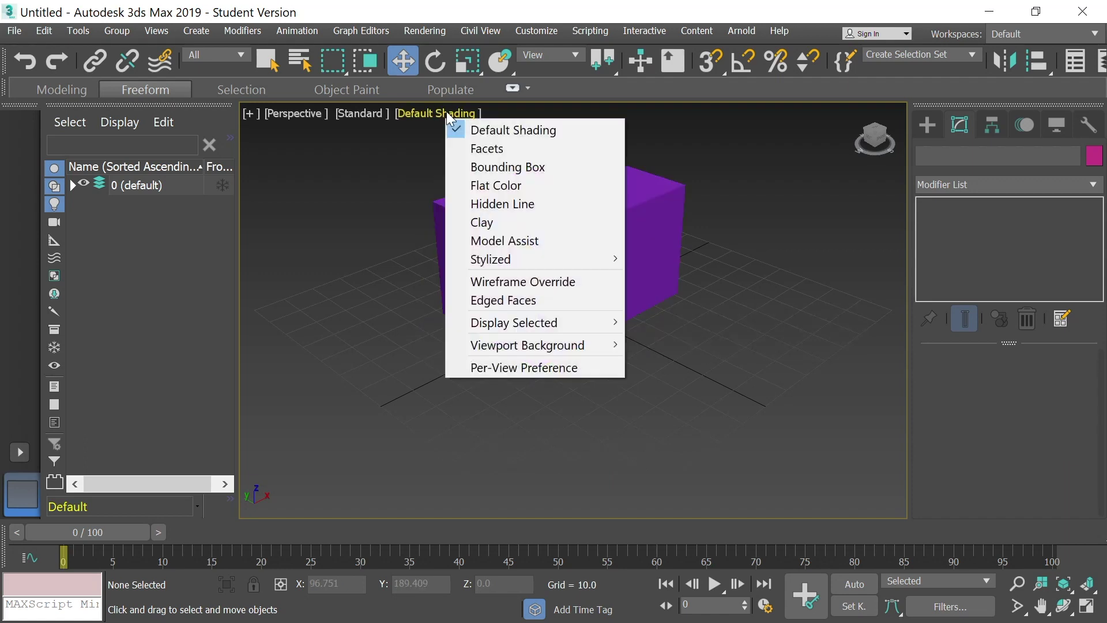
left_click(483, 296)
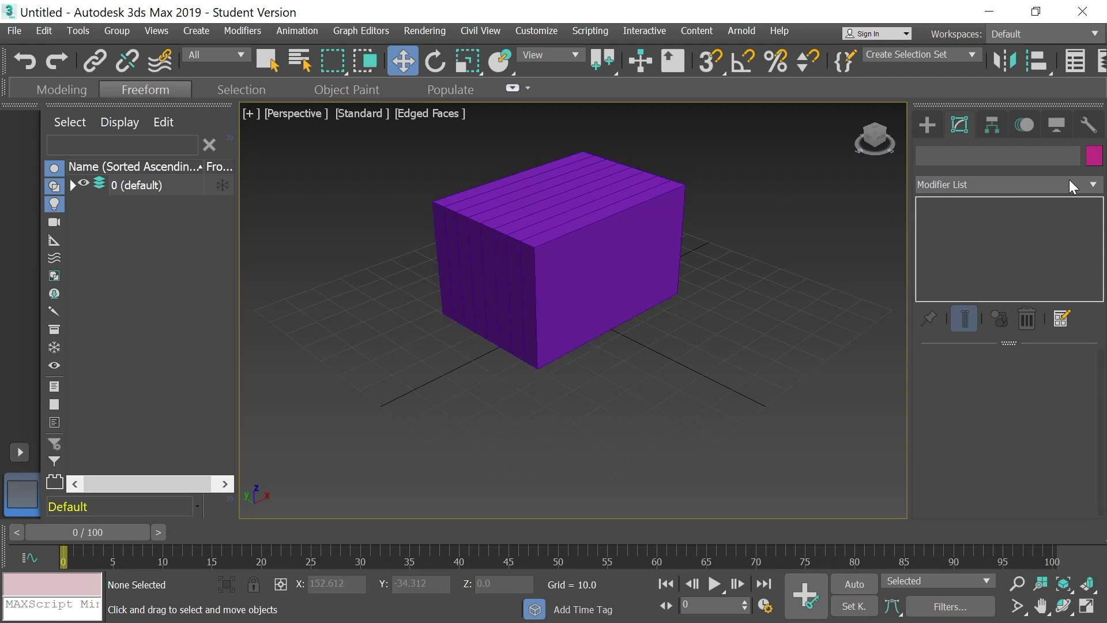
left_click(633, 223)
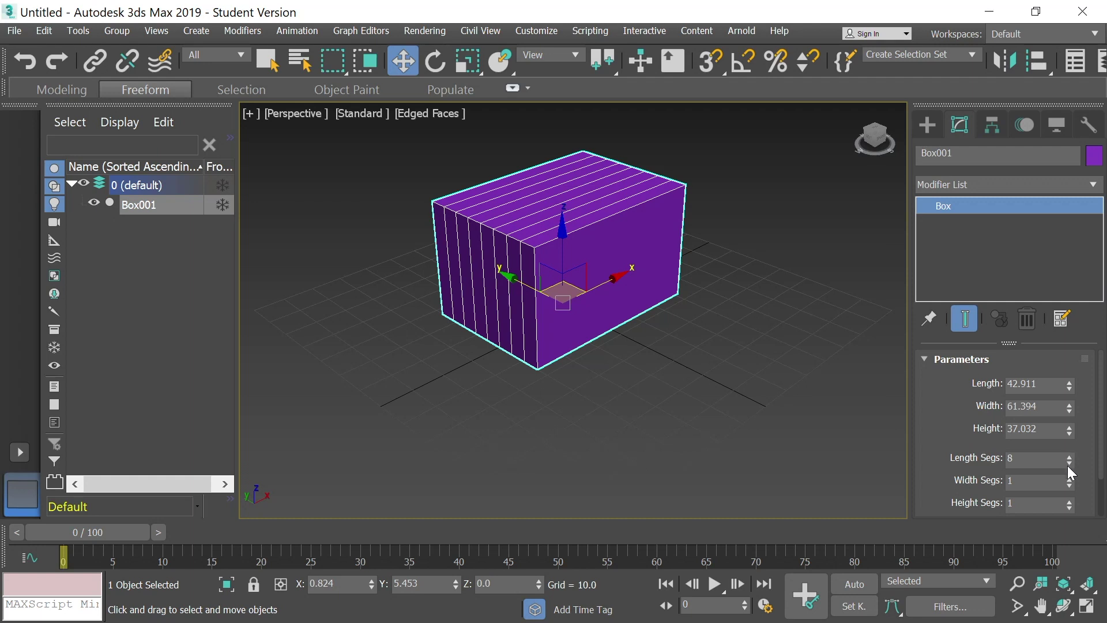
- Raise the box's length segments to 9 and reduce them to 1
left_click(1071, 459)
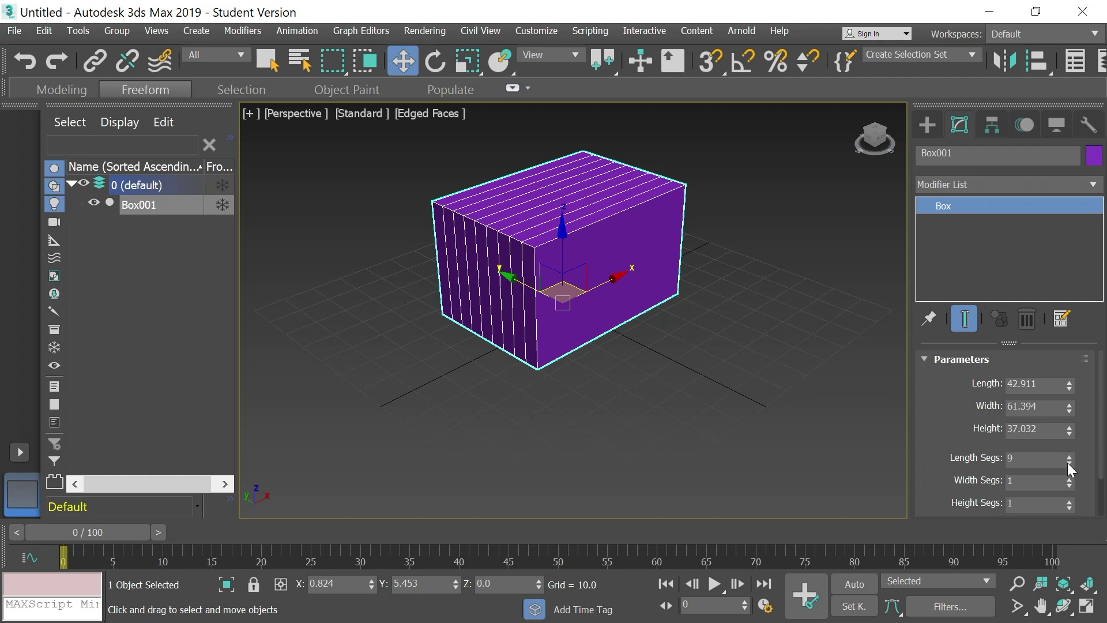
left_click(1067, 463)
left_click(1067, 462)
left_click(1067, 463)
left_click(1067, 462)
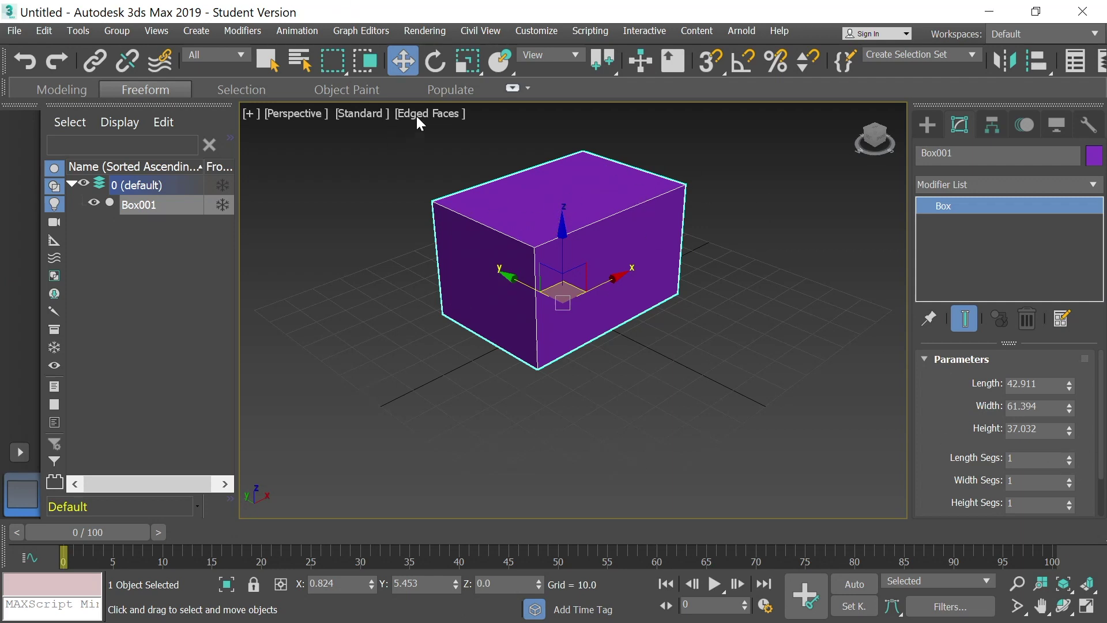
- Divide the box into 4 length segments and 5 width segments
left_click(1069, 456)
left_click(1069, 456)
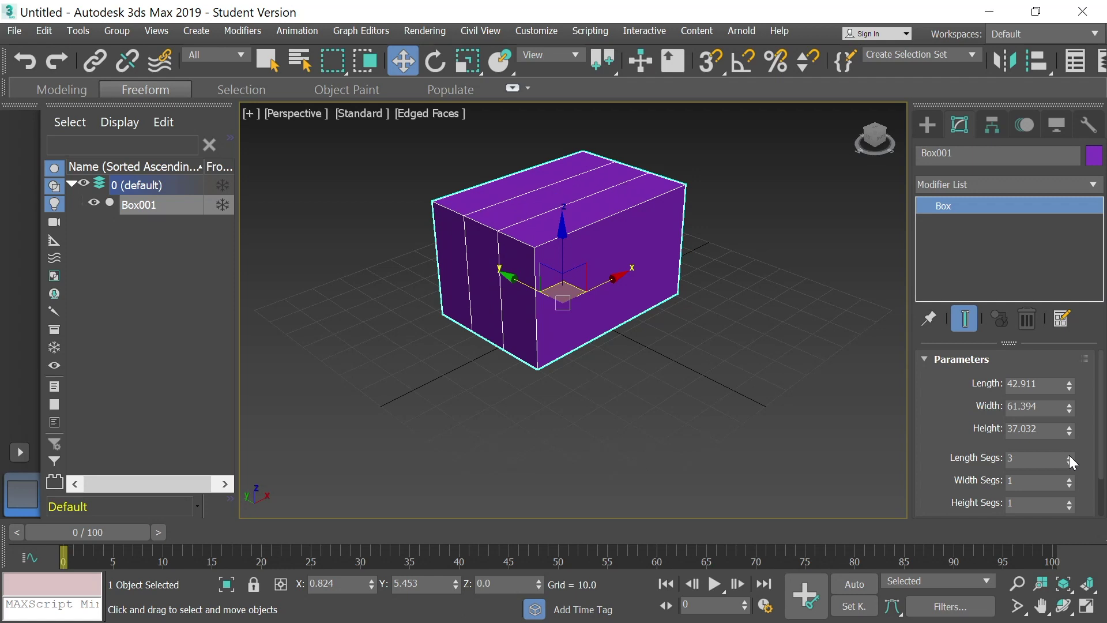
left_click(1069, 456)
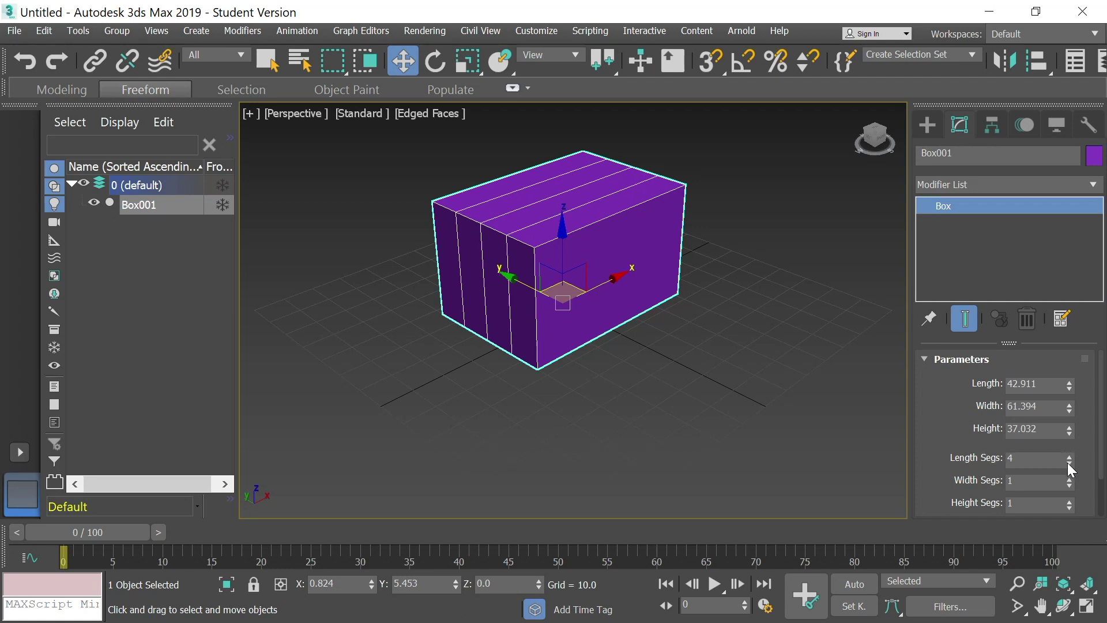
left_click(1069, 478)
left_click(1070, 478)
left_click(1070, 479)
left_click(1070, 479)
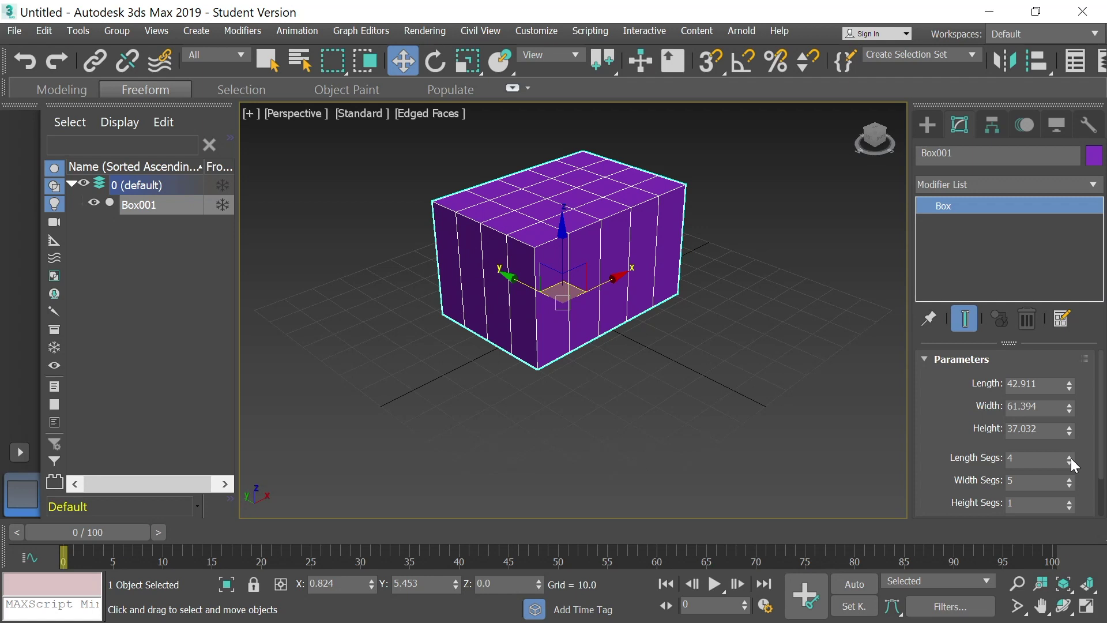
- Reset both the length segments and the width segments of the box to 1
left_click(1069, 462)
left_click(1068, 462)
left_click(1069, 462)
left_click(1069, 485)
left_click(1069, 485)
left_click(1069, 485)
left_click(1069, 484)
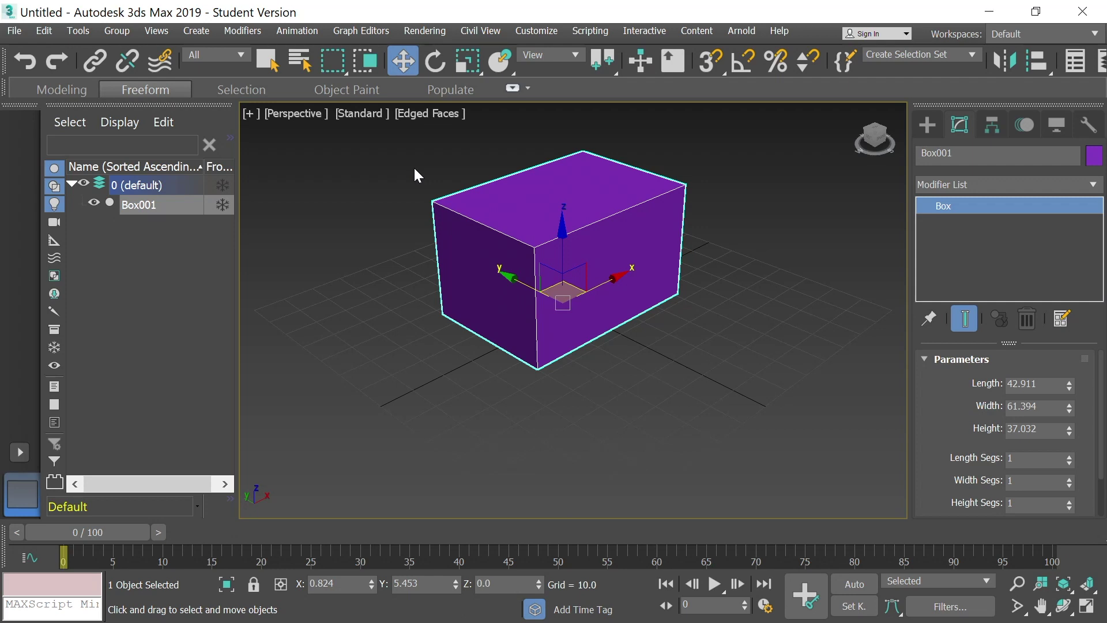
- Move the box along the X, Y and Z axes to about X -8, Y -10, Z 1
left_click(404, 64)
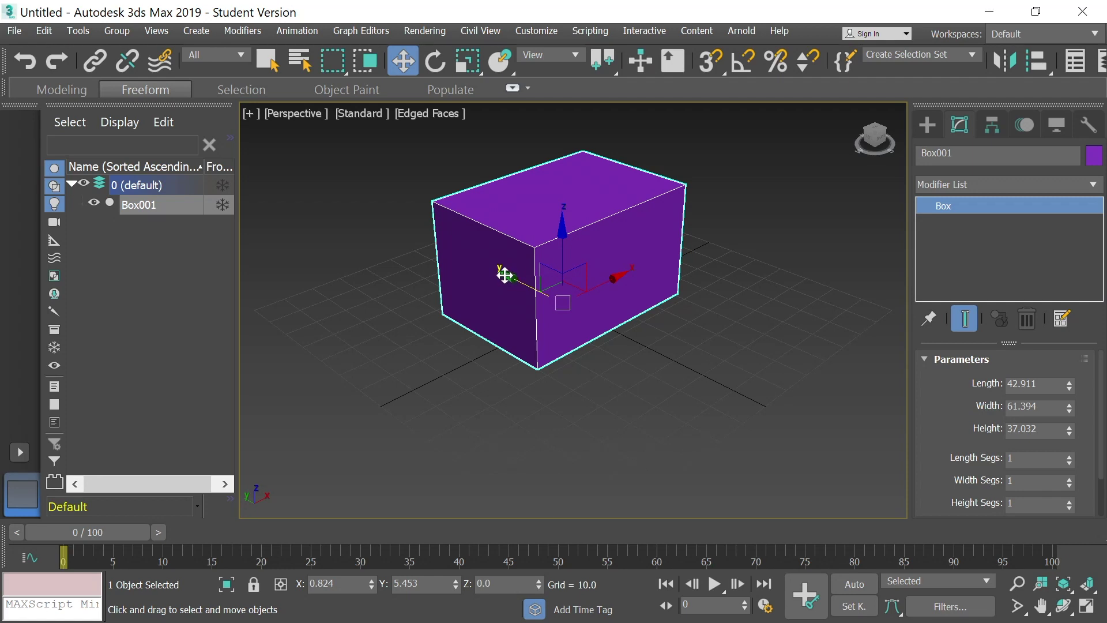
left_click_drag(500, 277, 672, 275)
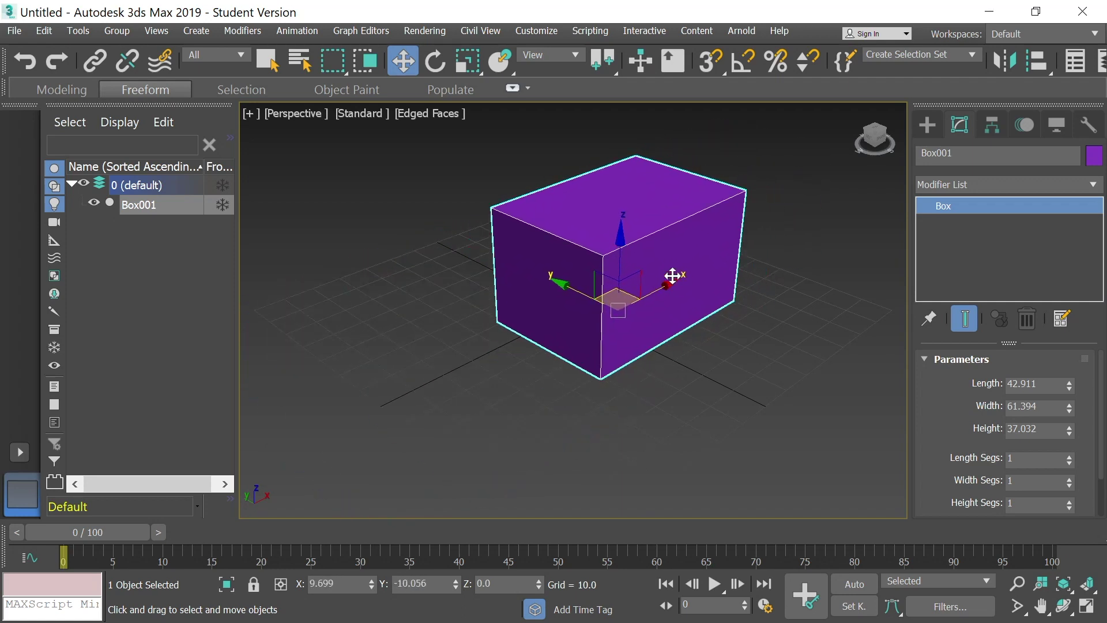
left_click_drag(621, 156, 611, 219)
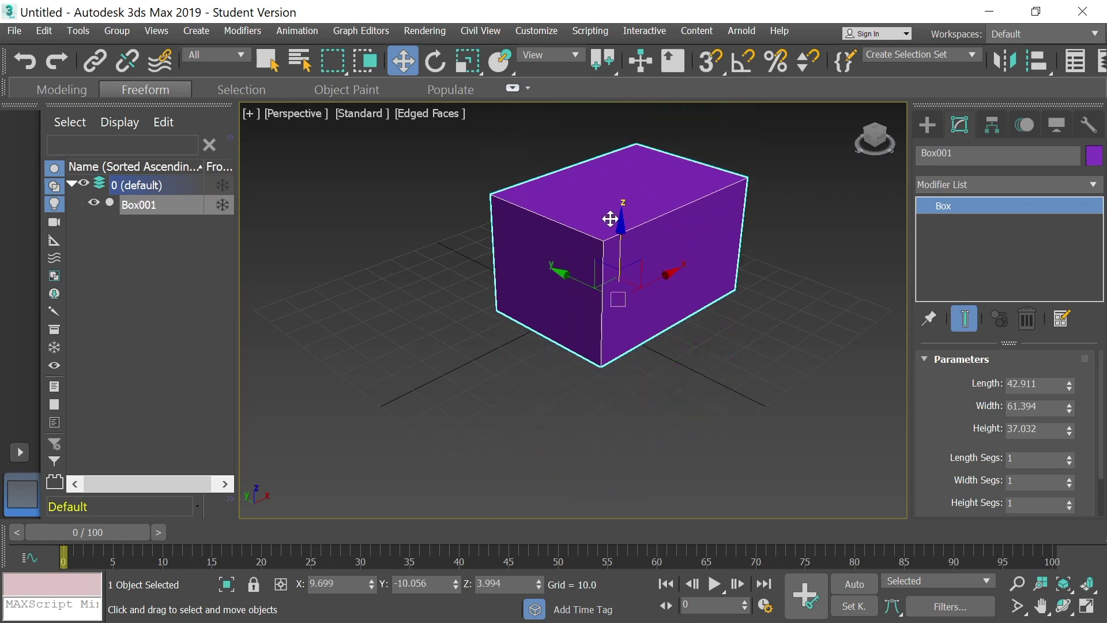
left_click_drag(673, 267, 635, 284)
left_click_drag(576, 242, 603, 264)
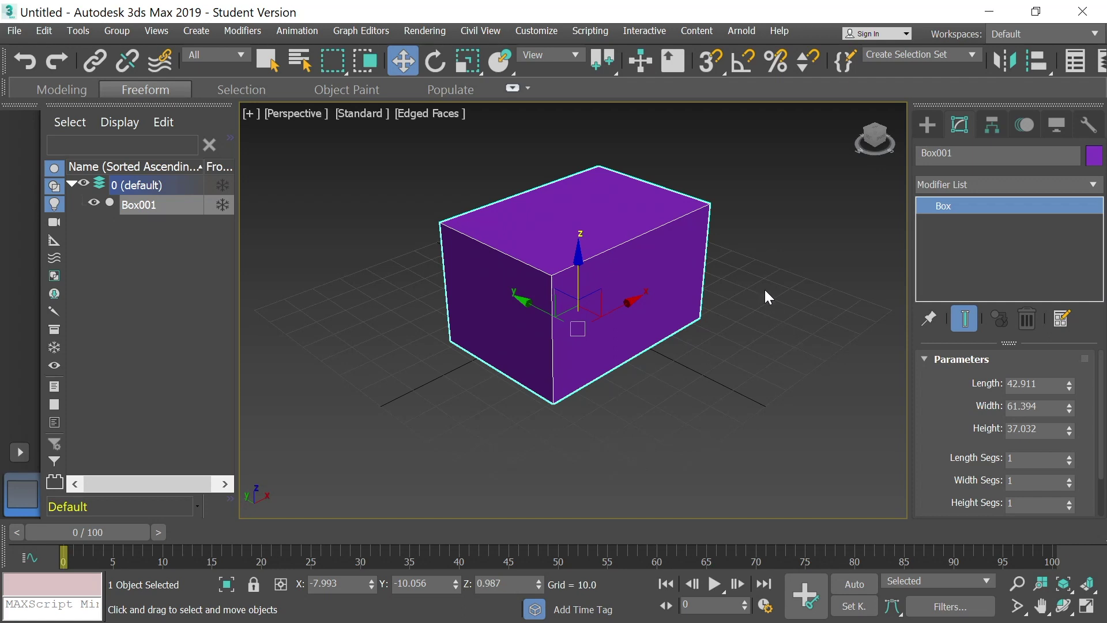
- Zoom in and out on the box and pan the Perspective view around it
scroll(769, 288, "up", 3)
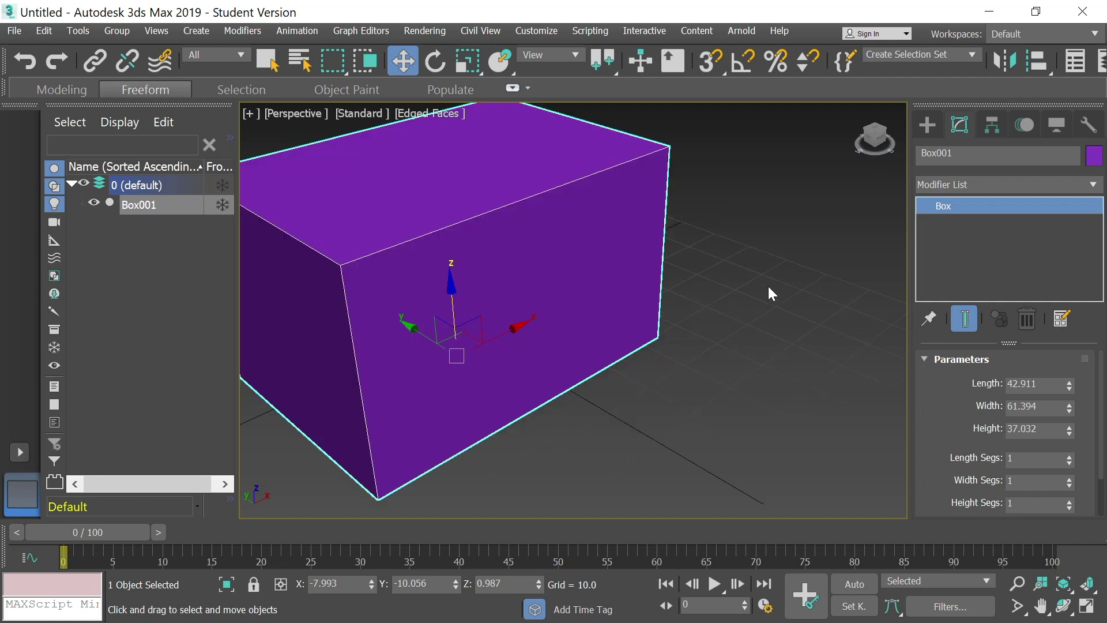
scroll(769, 288, "down", 8)
scroll(768, 286, "up", 5)
scroll(768, 286, "down", 5)
scroll(768, 286, "up", 5)
scroll(769, 286, "down", 3)
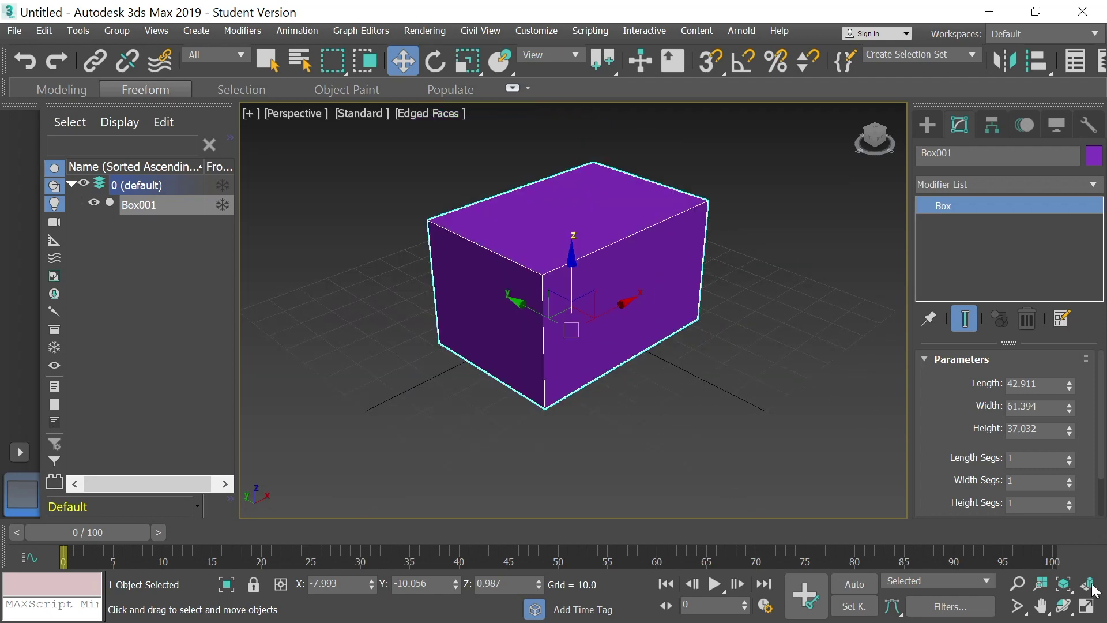
left_click(1039, 604)
mouse_move(667, 370)
left_mouse_down()
mouse_move(704, 383)
mouse_move(823, 289)
mouse_move(597, 430)
mouse_move(463, 384)
mouse_move(755, 414)
mouse_move(879, 342)
mouse_move(656, 382)
mouse_move(710, 373)
mouse_move(773, 328)
mouse_move(630, 306)
mouse_move(507, 421)
mouse_move(702, 334)
mouse_move(800, 351)
mouse_move(830, 316)
mouse_move(635, 389)
mouse_move(709, 339)
mouse_move(666, 361)
left_mouse_up()
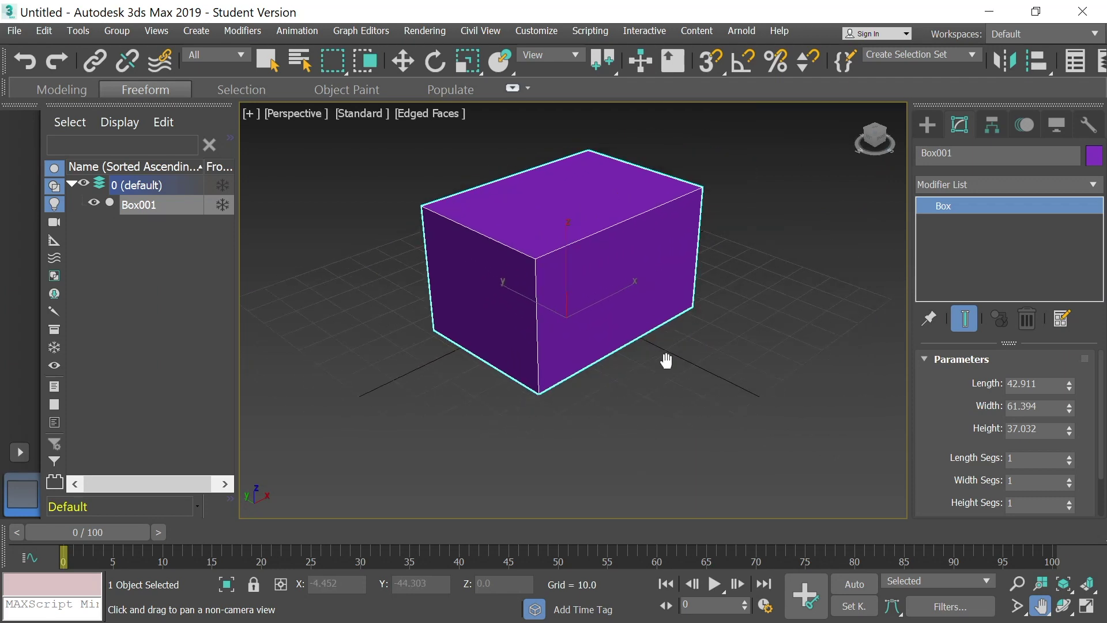
mouse_move(666, 361)
left_mouse_down()
mouse_move(672, 351)
mouse_move(721, 390)
mouse_move(659, 358)
mouse_move(707, 365)
mouse_move(699, 375)
mouse_move(674, 368)
left_mouse_up()
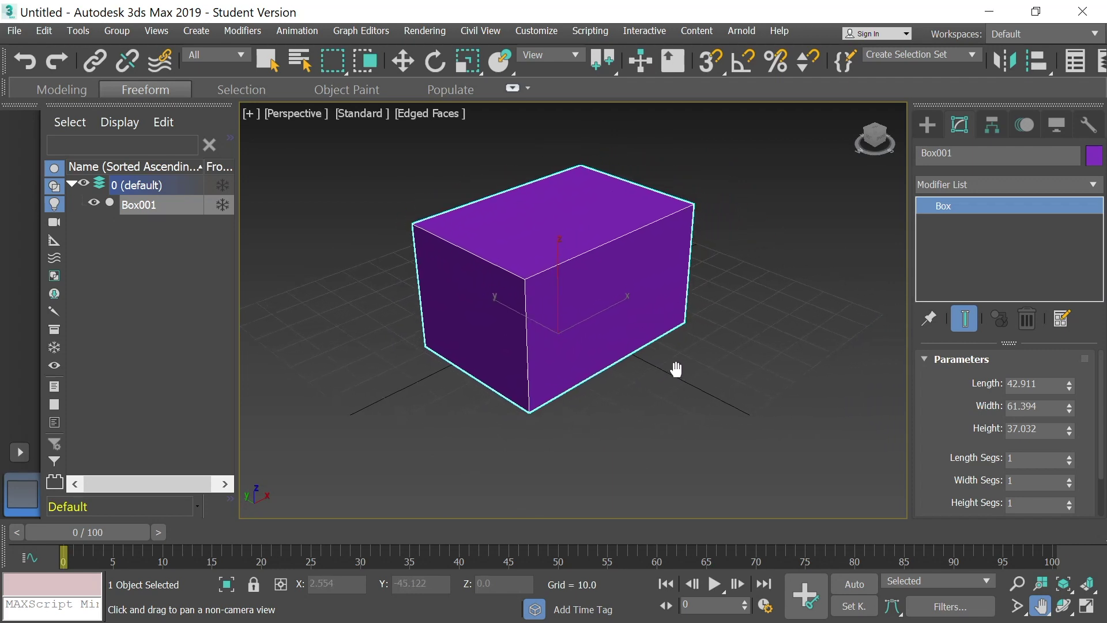
- Zoom and pan the Perspective view to leave free space around the box, with the Move tool active and nothing selected
left_click(402, 60)
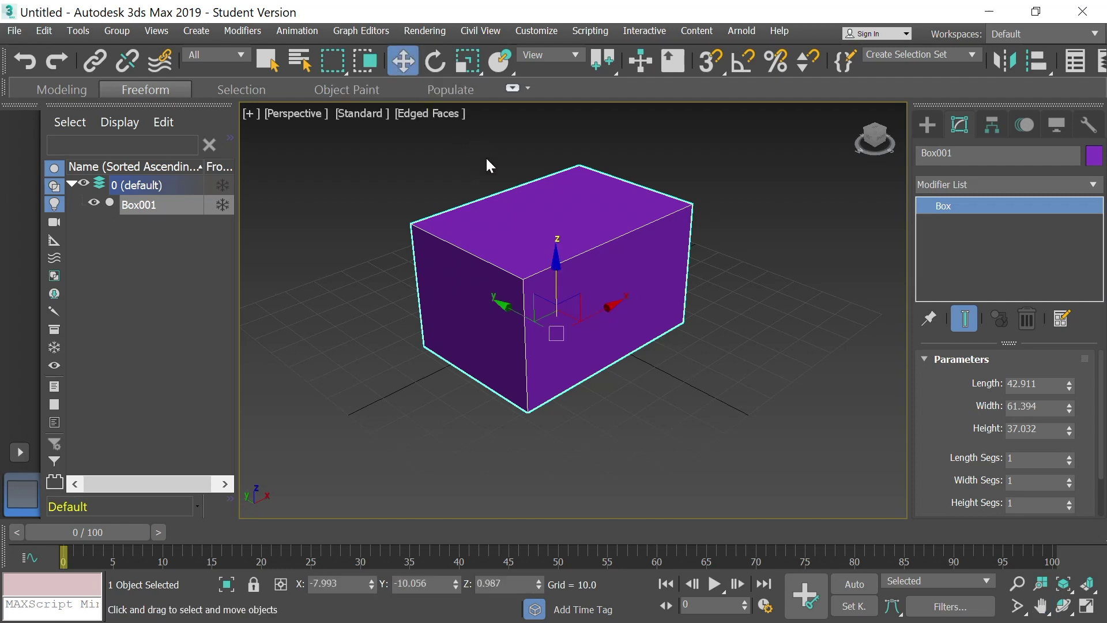
scroll(767, 340, "down", 2)
scroll(768, 340, "up", 3)
scroll(770, 340, "down", 5)
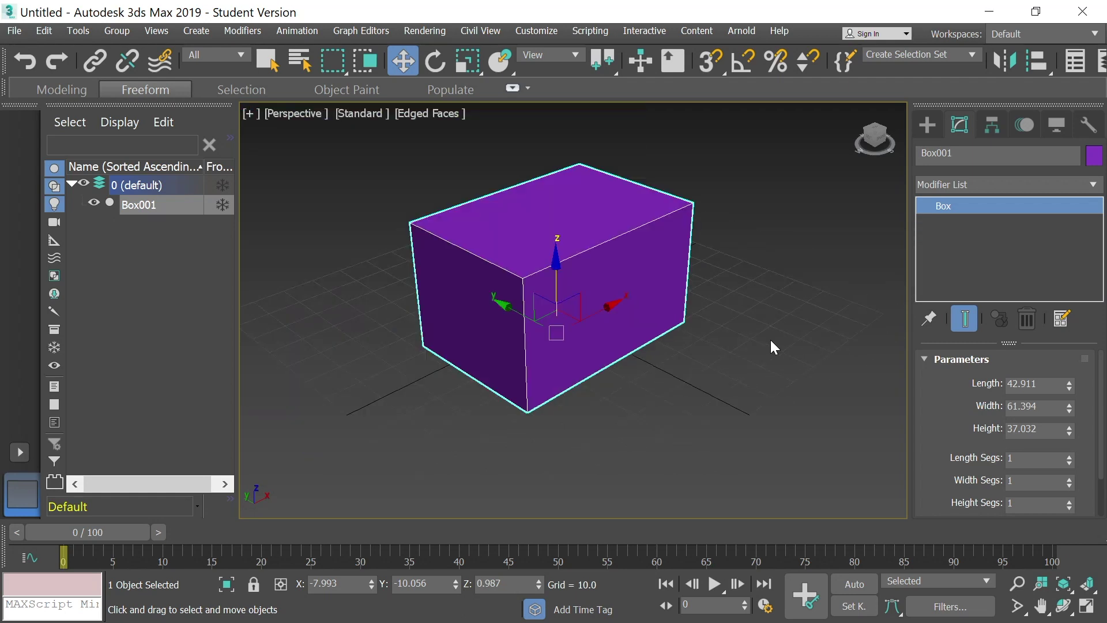
left_click(1045, 605)
left_click_drag(712, 366, 645, 306)
key("w")
key("ctrl+d")
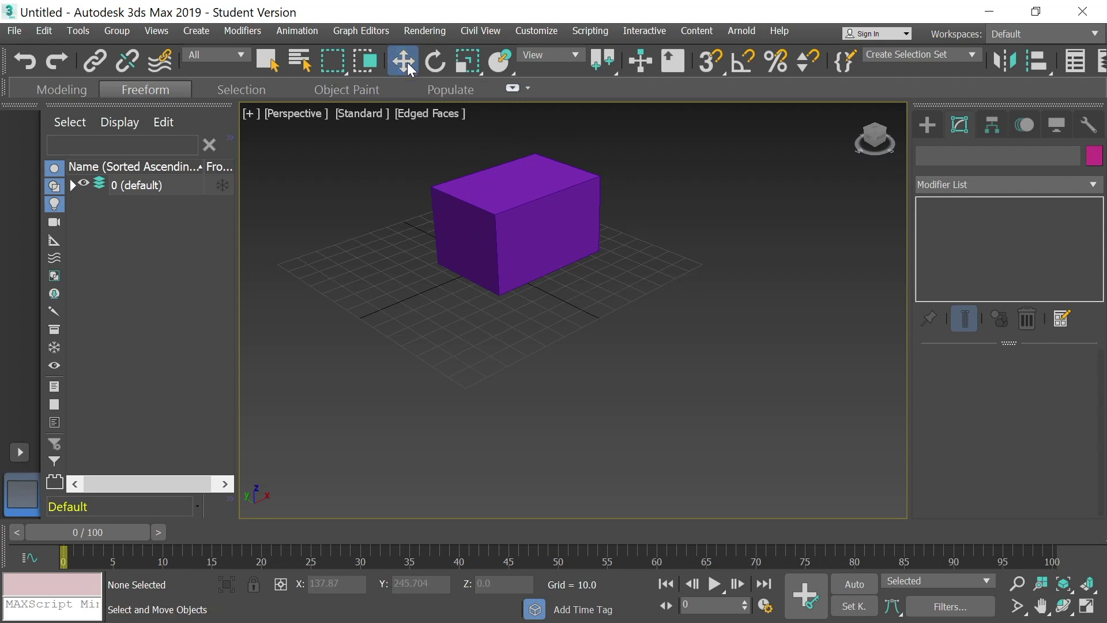
- Clone the box along the Y axis to about Y -86 as a single instance
left_click(490, 227)
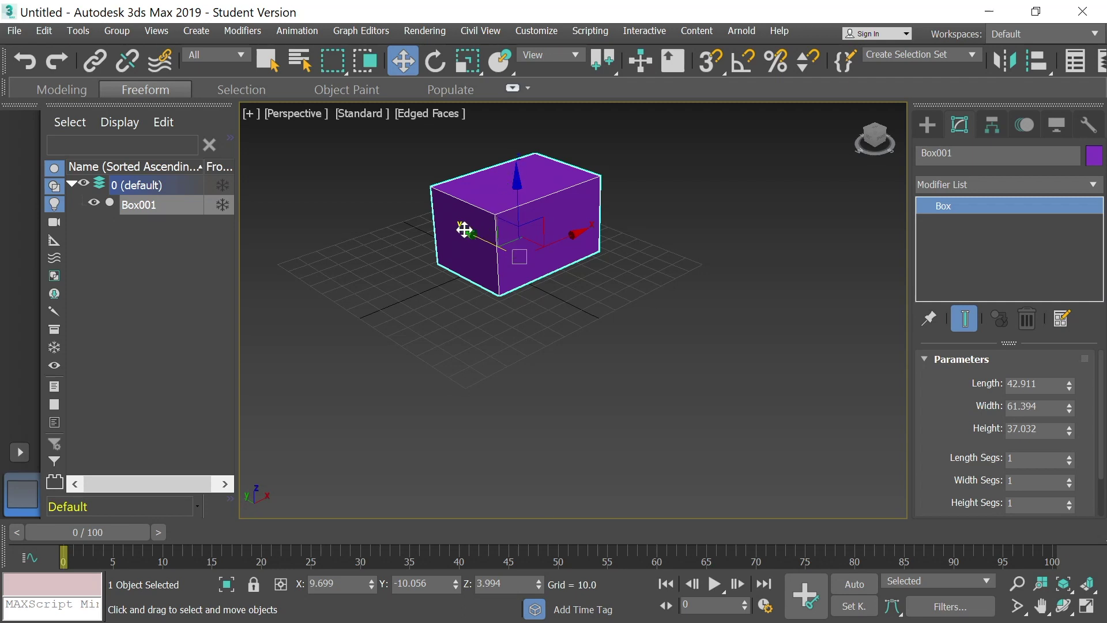
left_click_drag(467, 225, 594, 307)
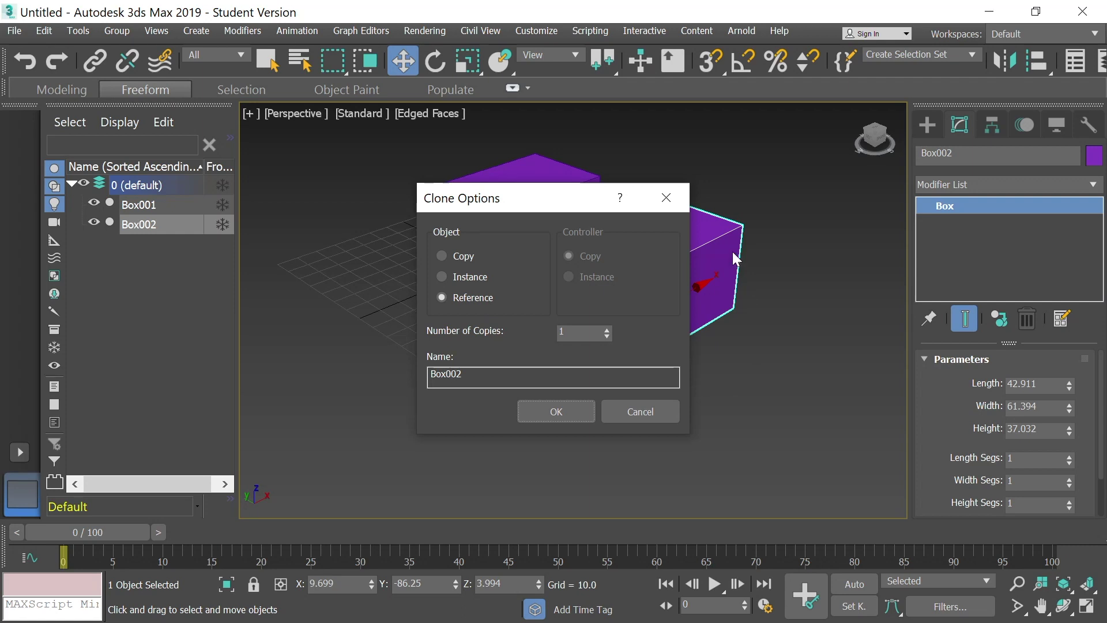
left_click(441, 255)
left_click(558, 411)
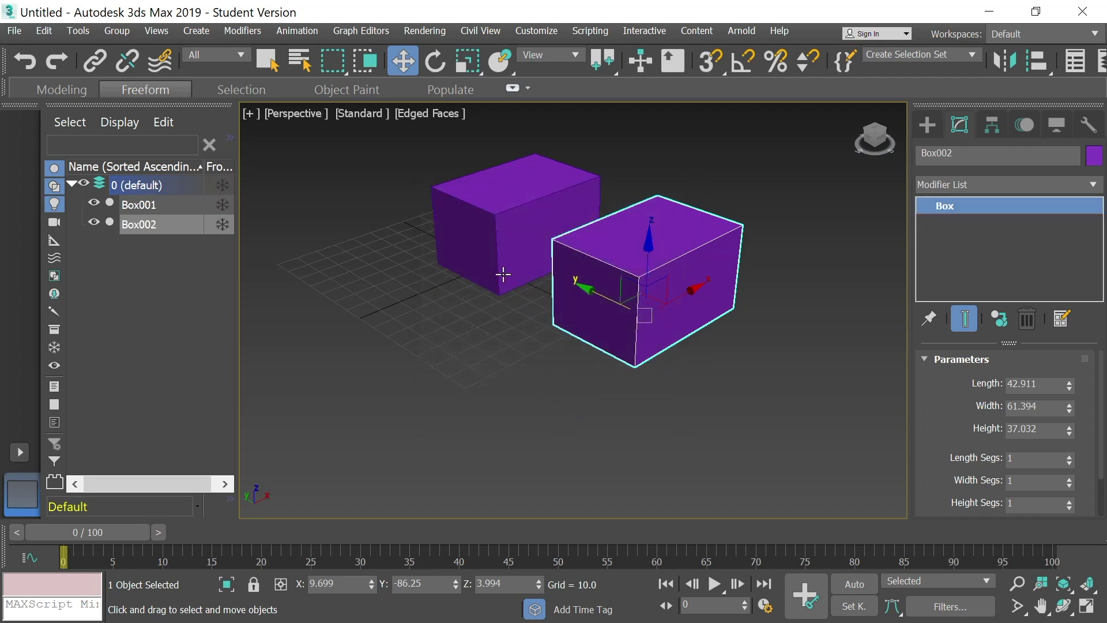
- Change the original box's width to about 104.4 and its height to about 33.7
left_click(496, 248)
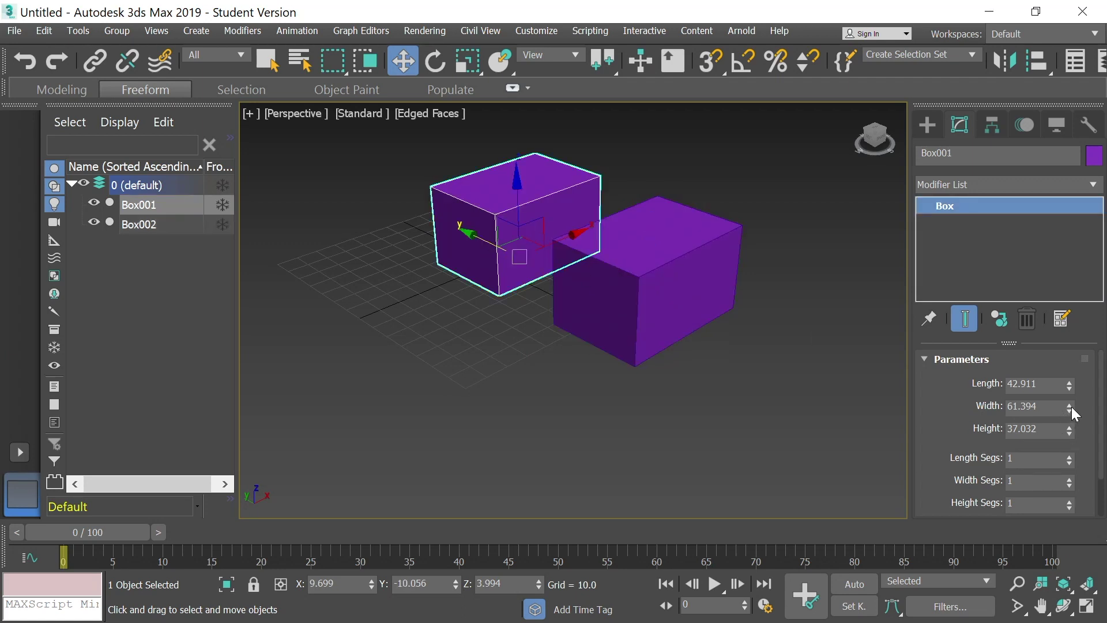
left_click_drag(1070, 406, 1072, 366)
mouse_move(1070, 426)
left_mouse_down()
mouse_move(1057, 391)
mouse_move(1055, 428)
left_mouse_up()
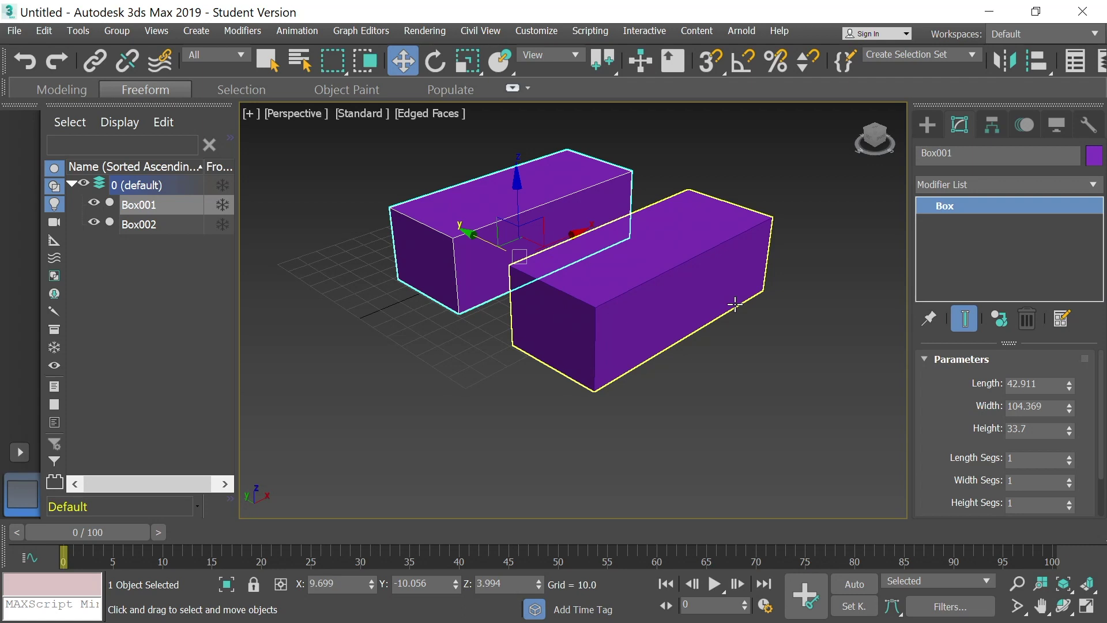
- Undo the box's height and width changes and the cloning of the second box
left_click(26, 59)
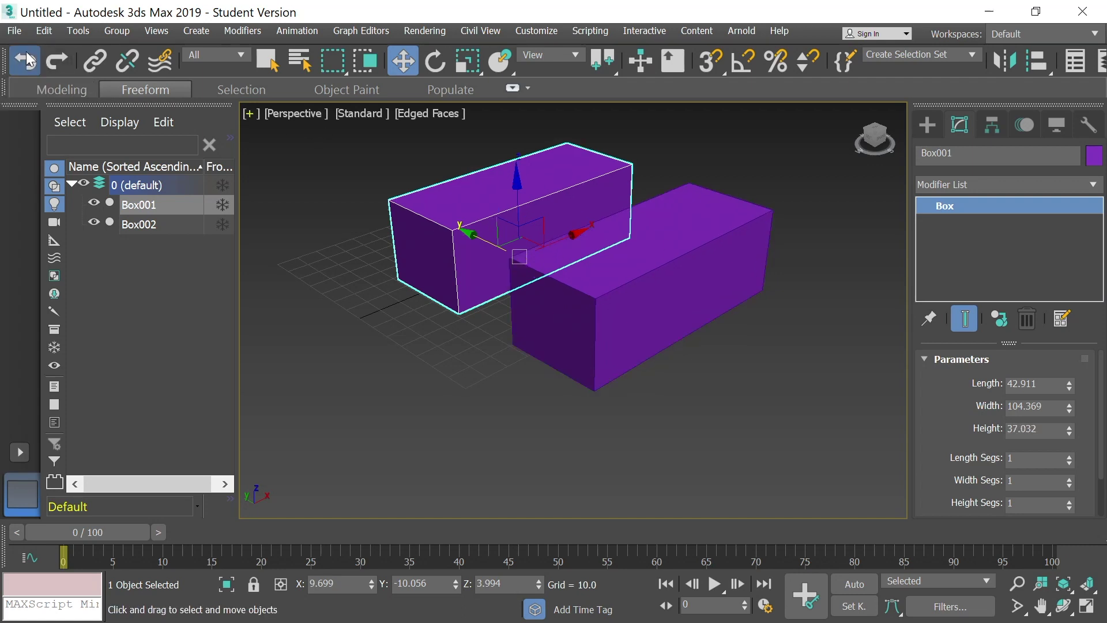
left_click(26, 60)
left_click(26, 60)
left_click(26, 60)
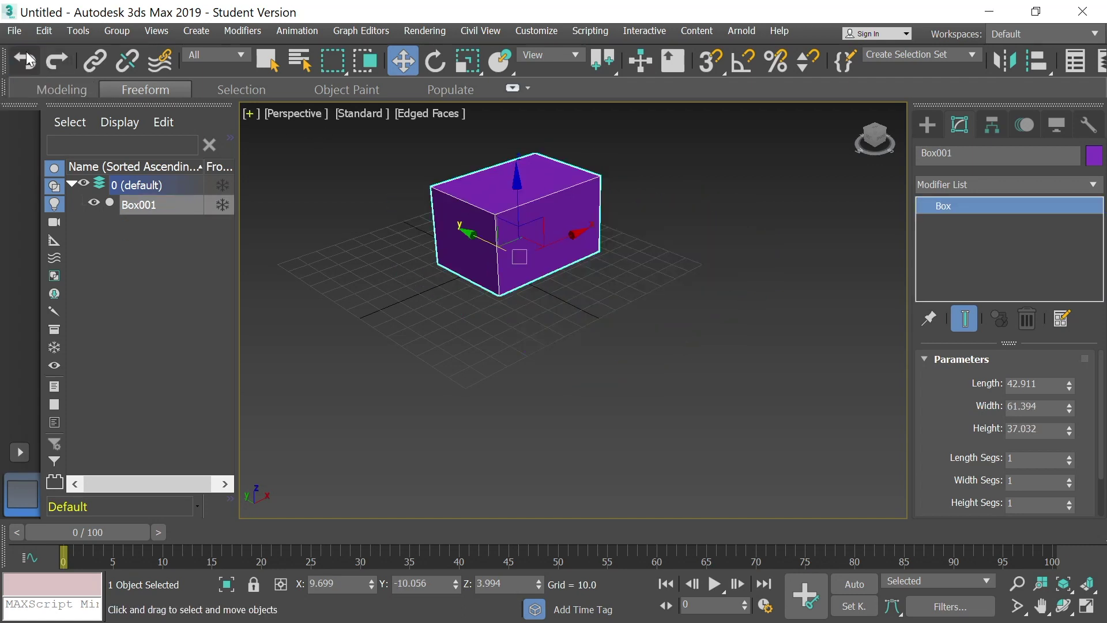
- Clone the box along the Y axis to about Y -81 as one independent copy and clear the selection
left_click(563, 285)
left_click(468, 211)
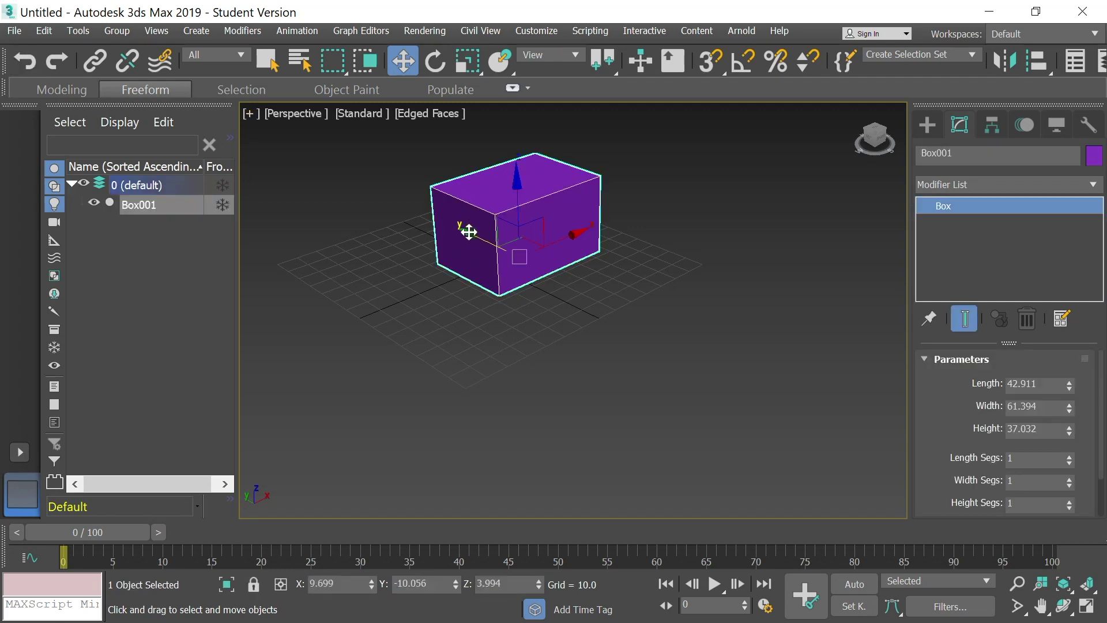
left_click_drag(469, 231, 581, 306, "shift")
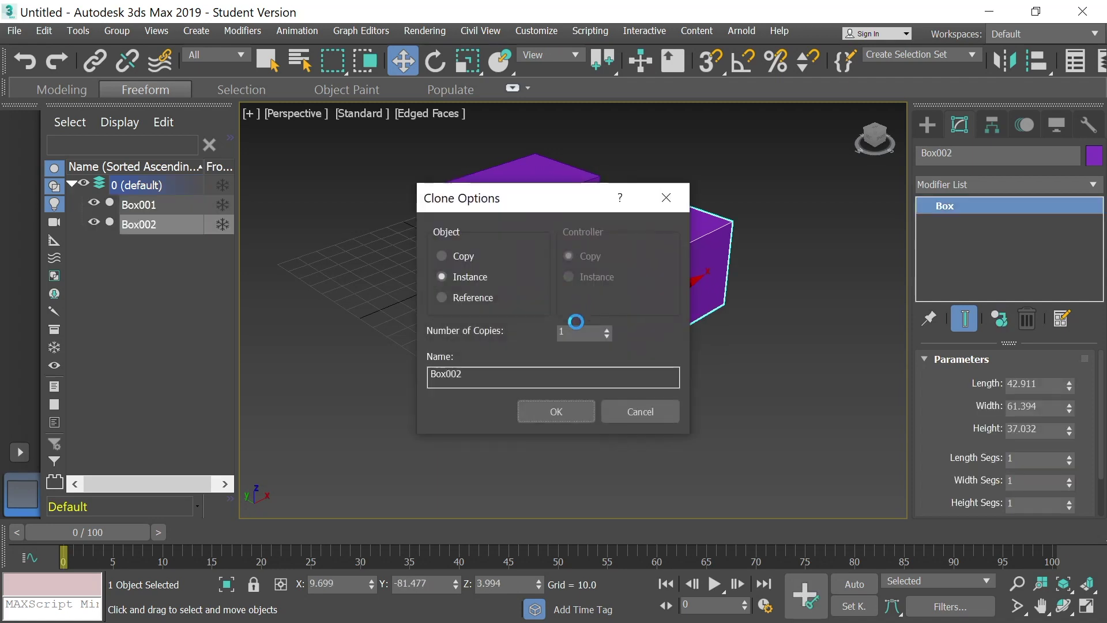
left_click(441, 256)
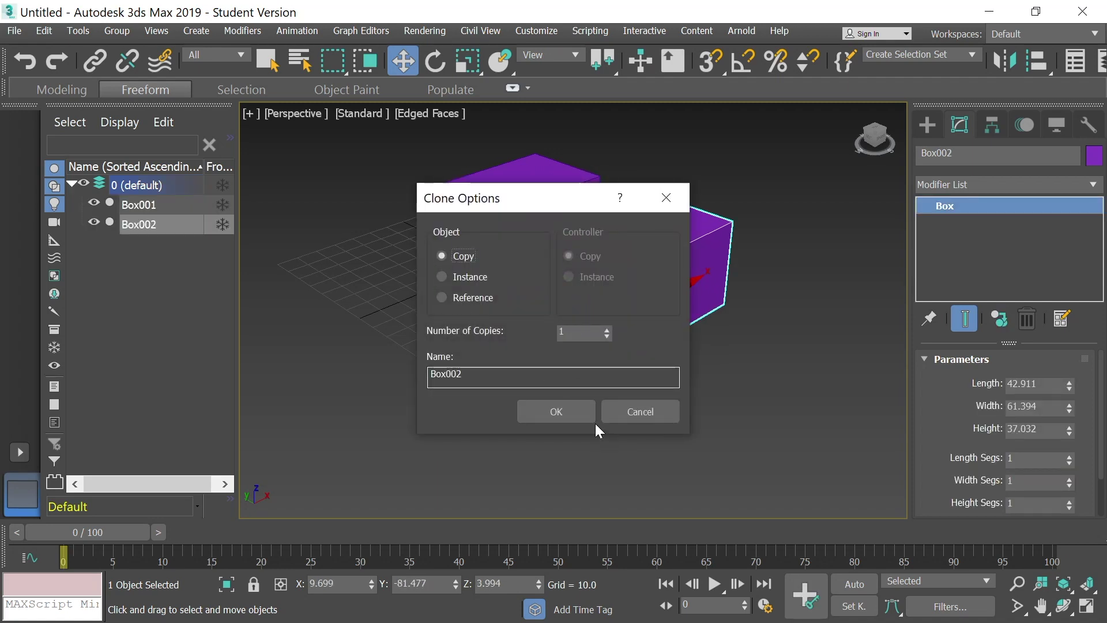
left_click(558, 410)
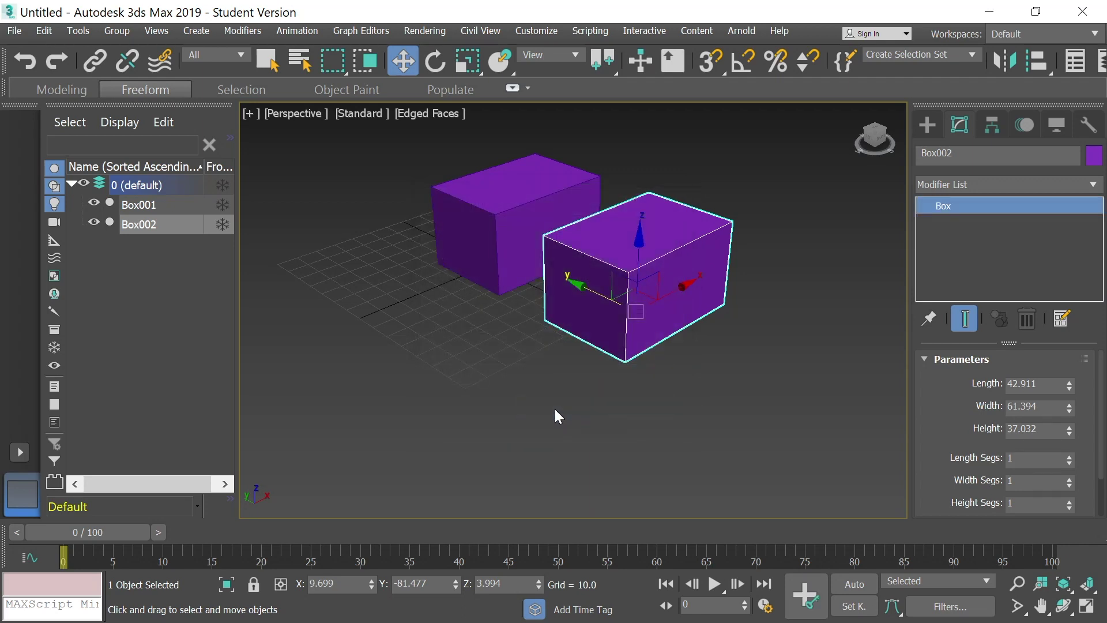
left_click(570, 388)
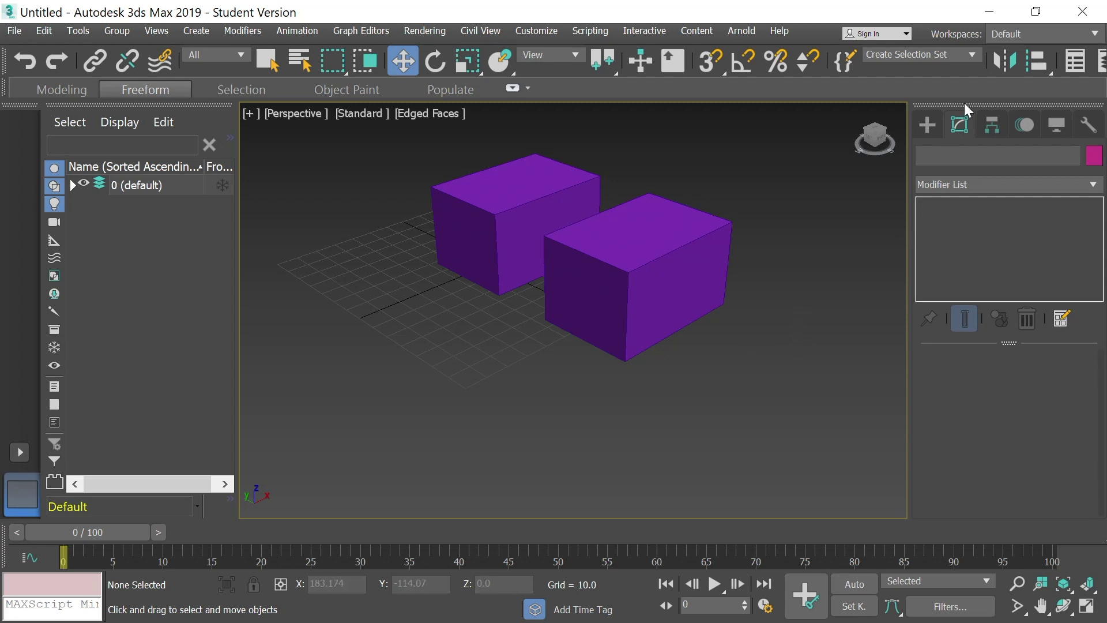
- Create a long, flat Box primitive on the grid beside the two purple boxes
left_click(928, 125)
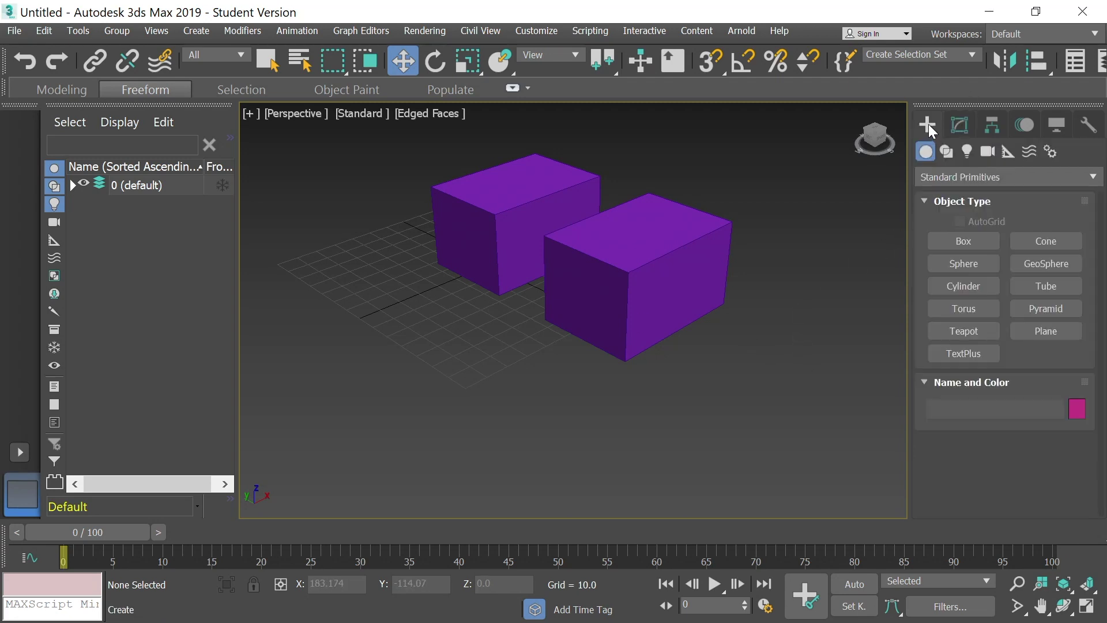
left_click(974, 241)
left_click_drag(389, 359, 316, 224)
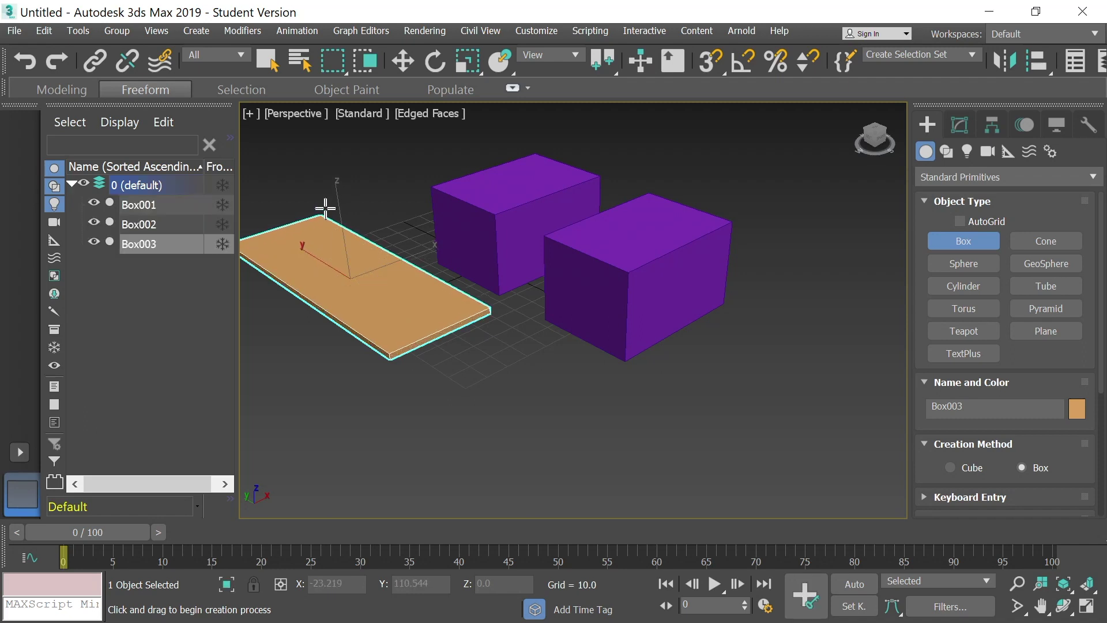
left_click(326, 195)
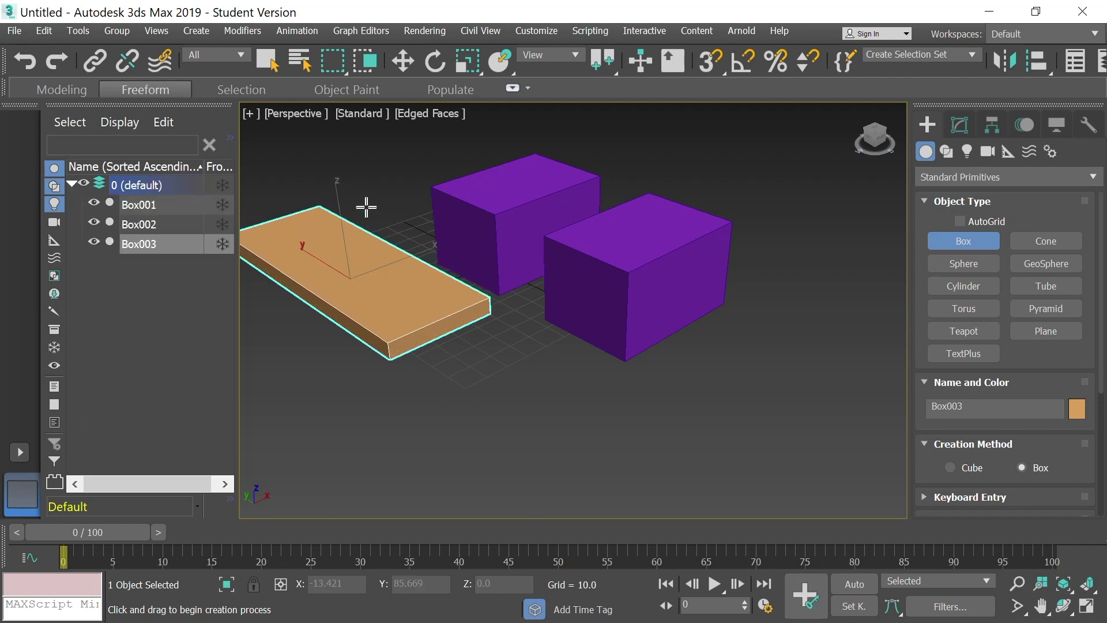
- Move the flat box above the two purple boxes, to about X -12, Y -58, Z 50
left_click(402, 61)
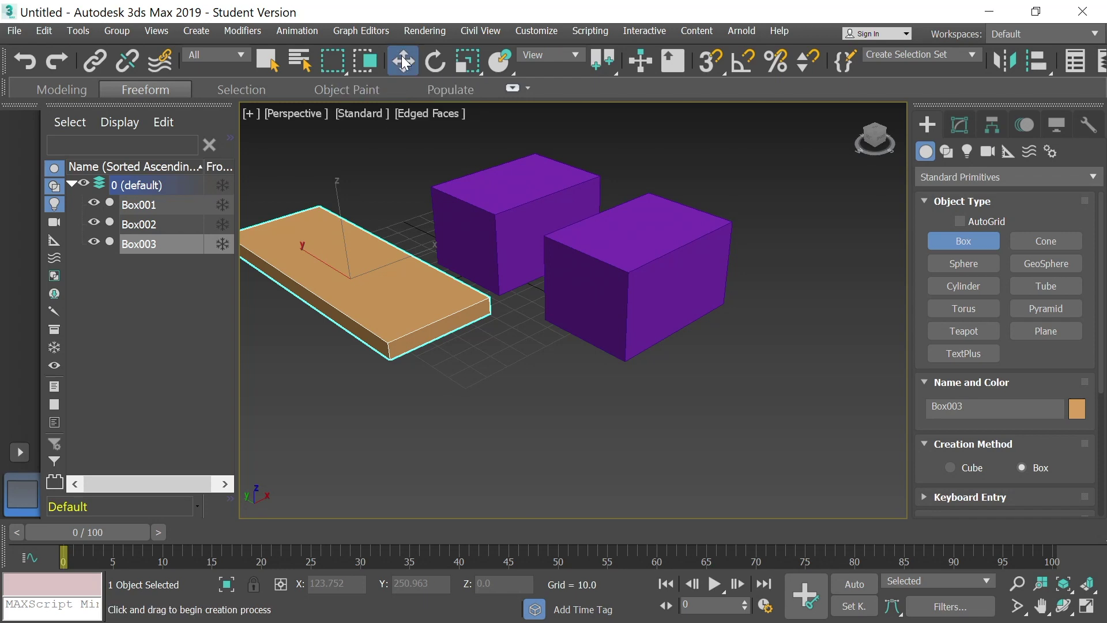
left_click_drag(336, 195, 442, 249)
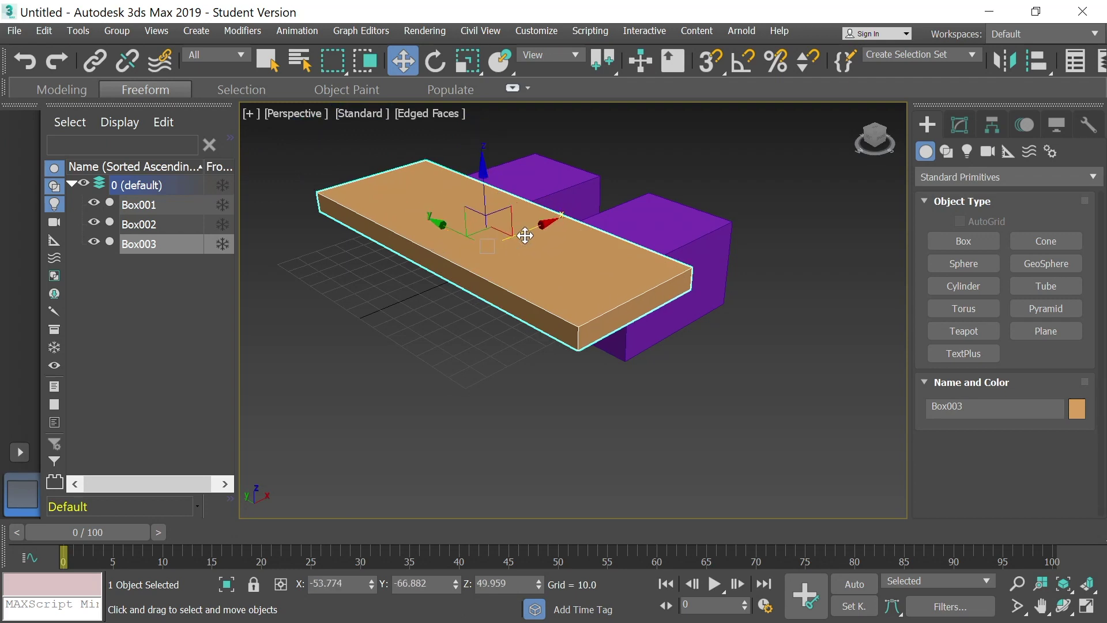
left_click_drag(546, 224, 630, 181)
left_click_drag(523, 189, 508, 182)
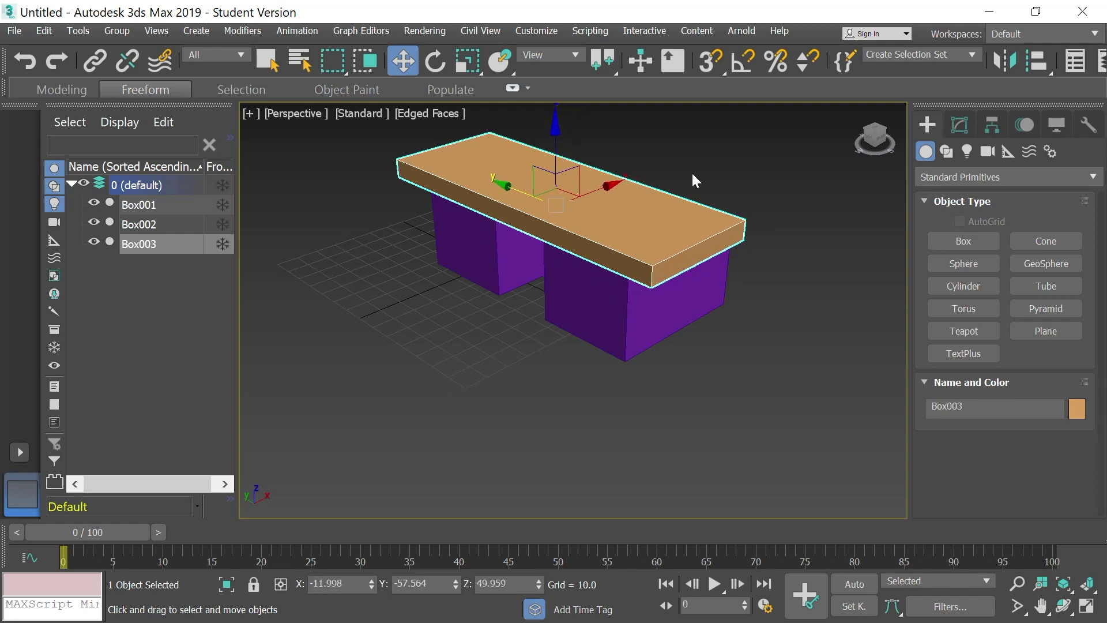
- Lower the flat box onto the two purple boxes at about Y -44, Z 39, and shift it about 19.5 along X to cover them
left_click(876, 142)
mouse_move(875, 142)
left_mouse_down()
mouse_move(883, 153)
mouse_move(880, 133)
mouse_move(885, 153)
mouse_move(876, 136)
left_mouse_up()
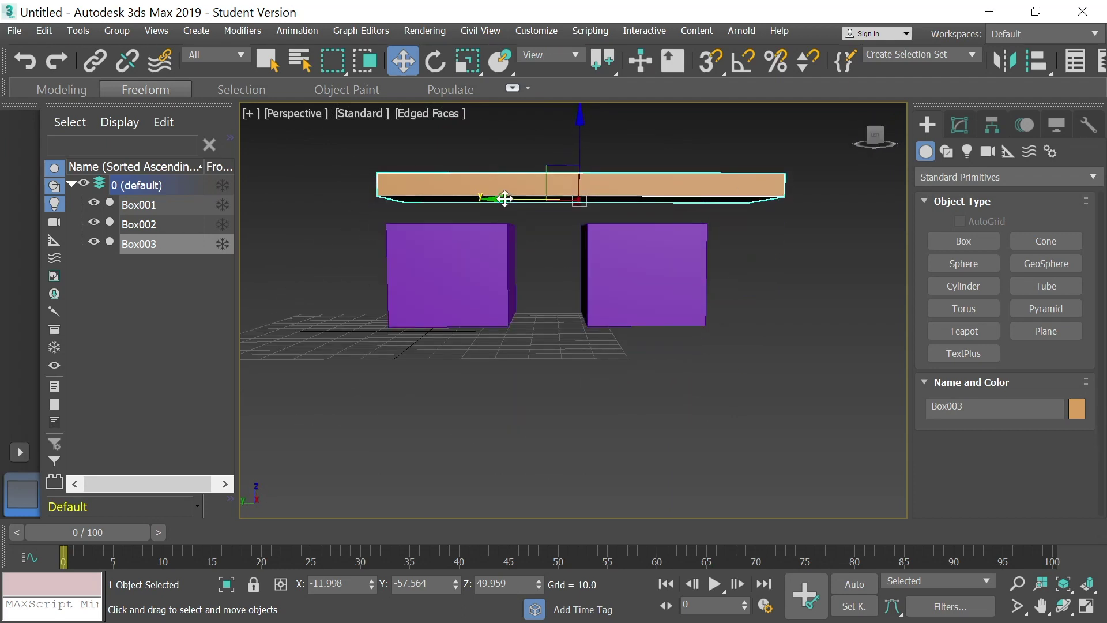
left_click_drag(500, 198, 478, 199)
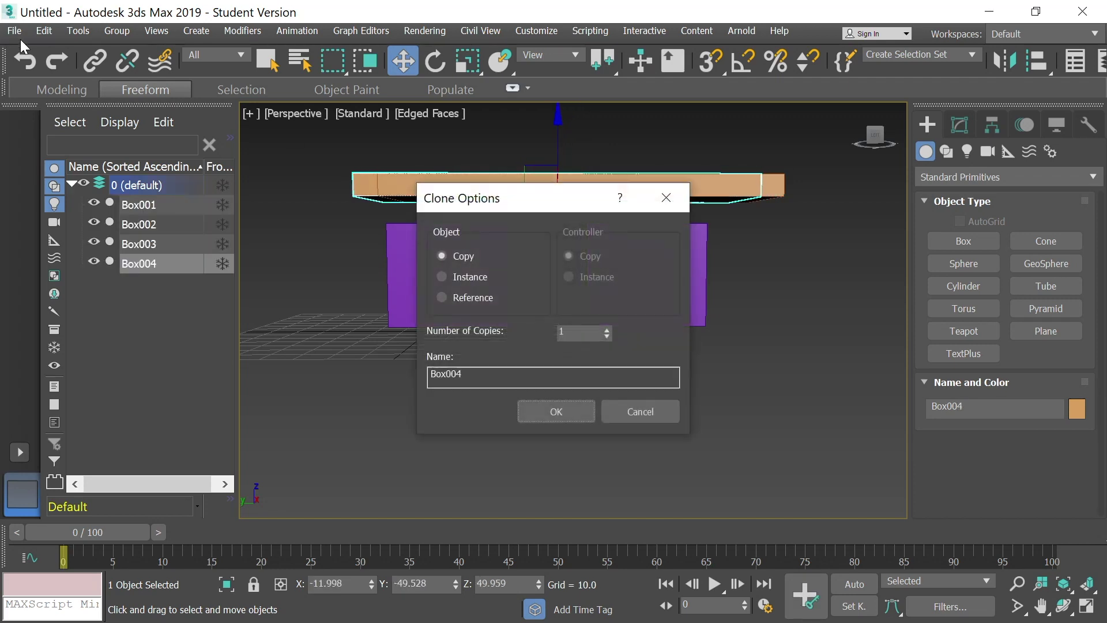
left_click(642, 418)
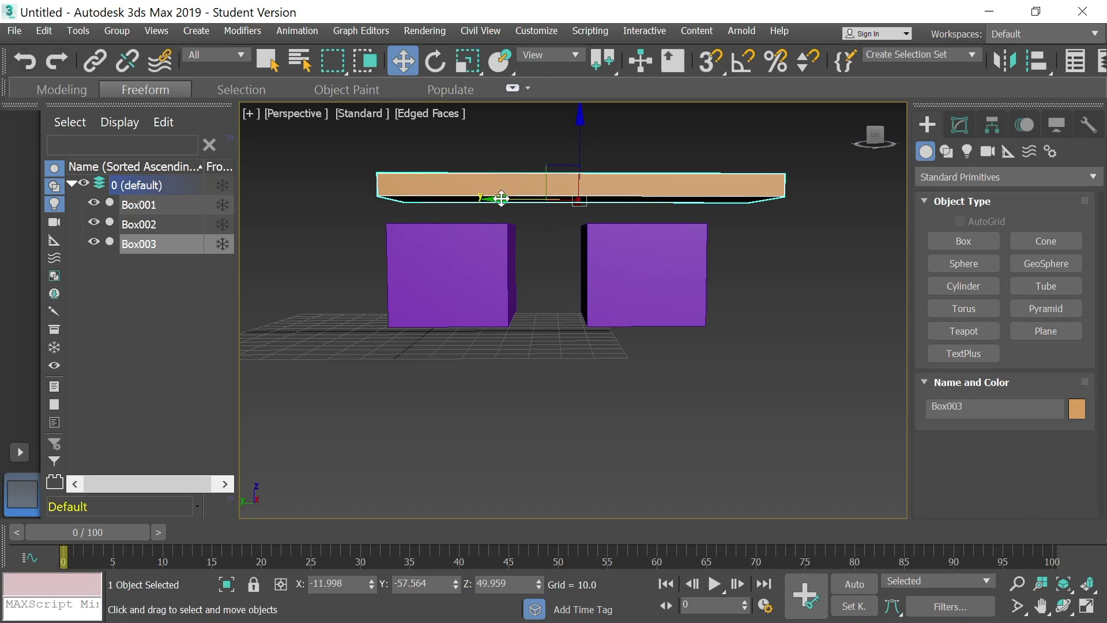
left_click_drag(502, 197, 465, 199)
left_click_drag(542, 110, 539, 139)
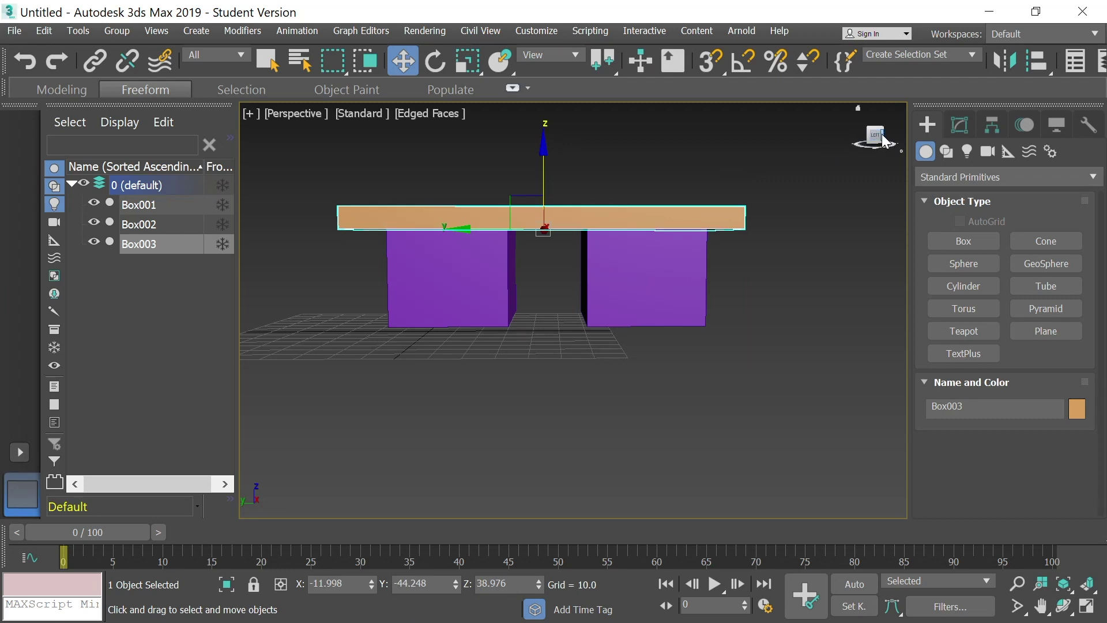
left_click_drag(875, 135, 764, 185)
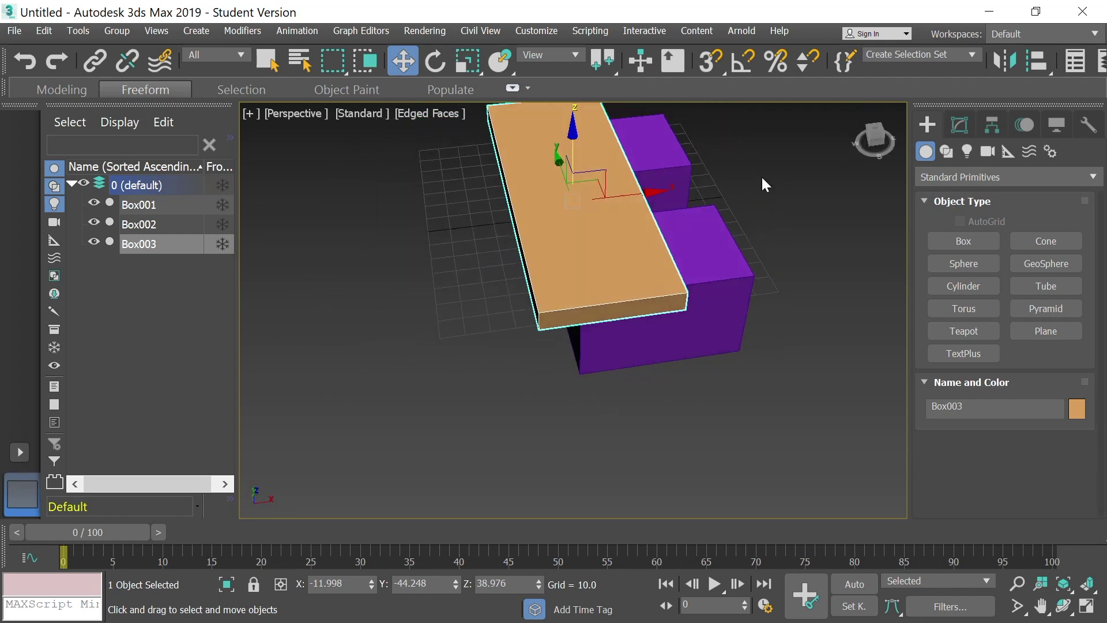
left_click_drag(657, 189, 704, 185)
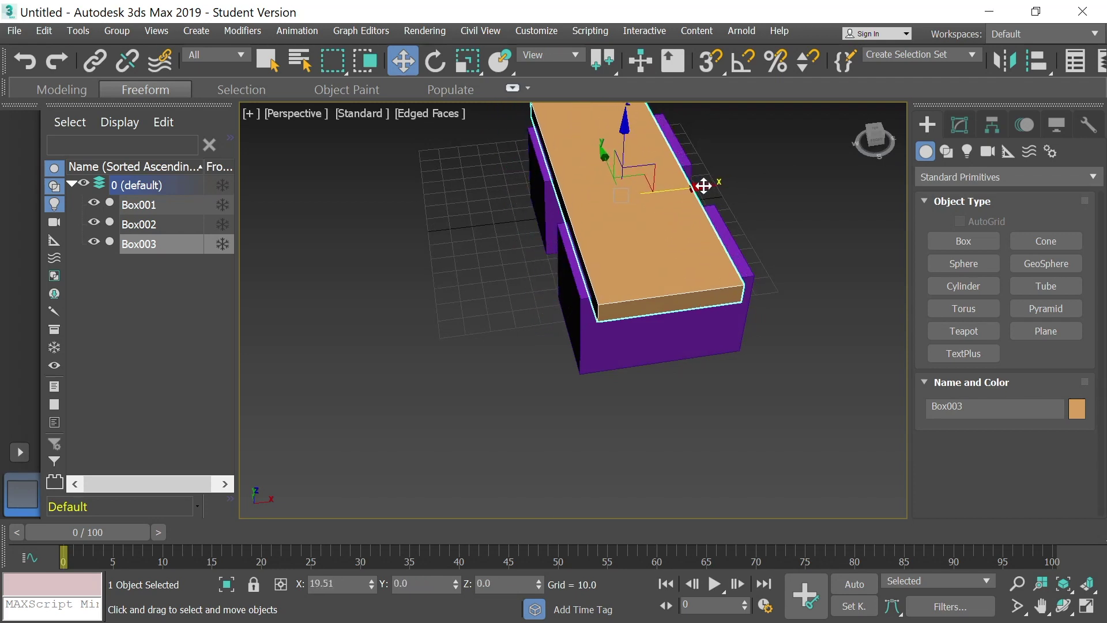
- Lower the flat box slightly so it sits flush on the two purple boxes, and clear the selection
left_click_drag(870, 144, 903, 155)
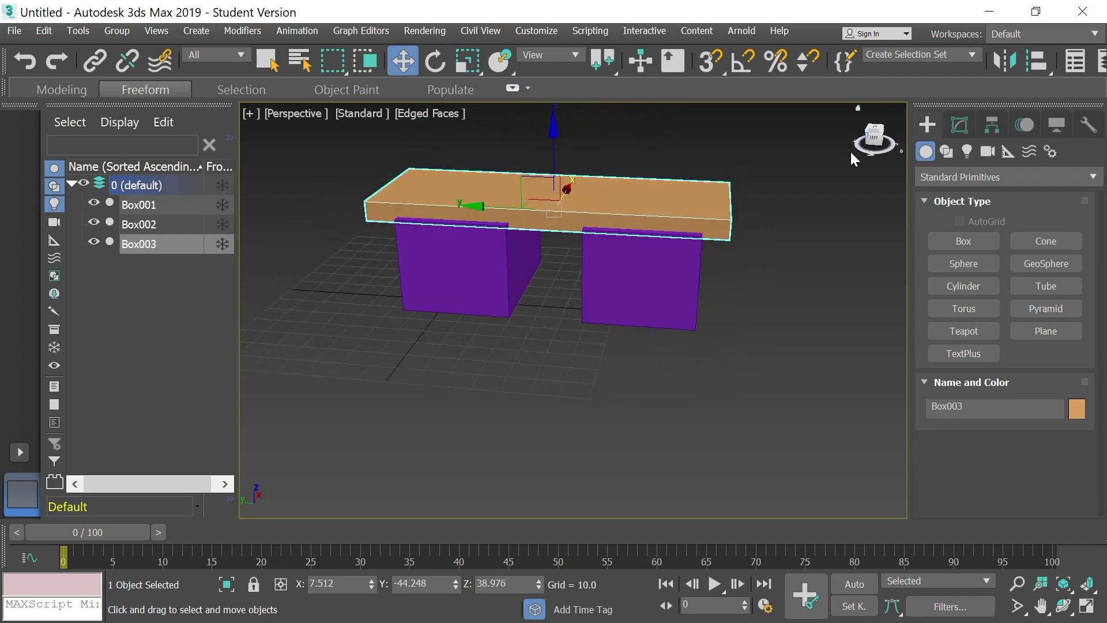
left_click(874, 130)
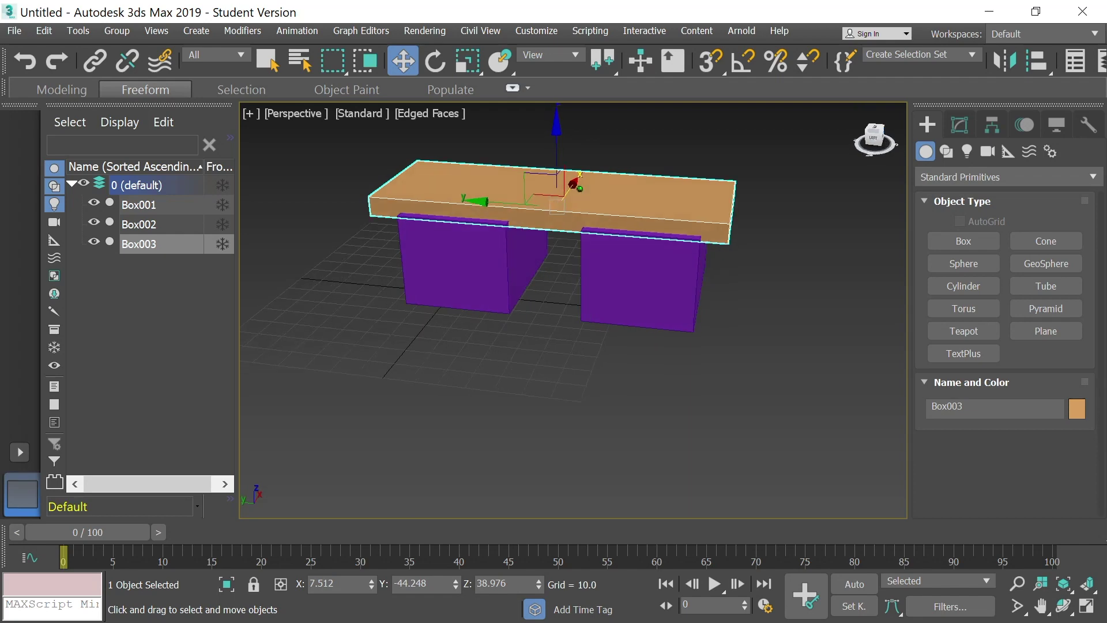
mouse_move(874, 130)
left_mouse_down()
mouse_move(876, 163)
mouse_move(877, 149)
left_mouse_up()
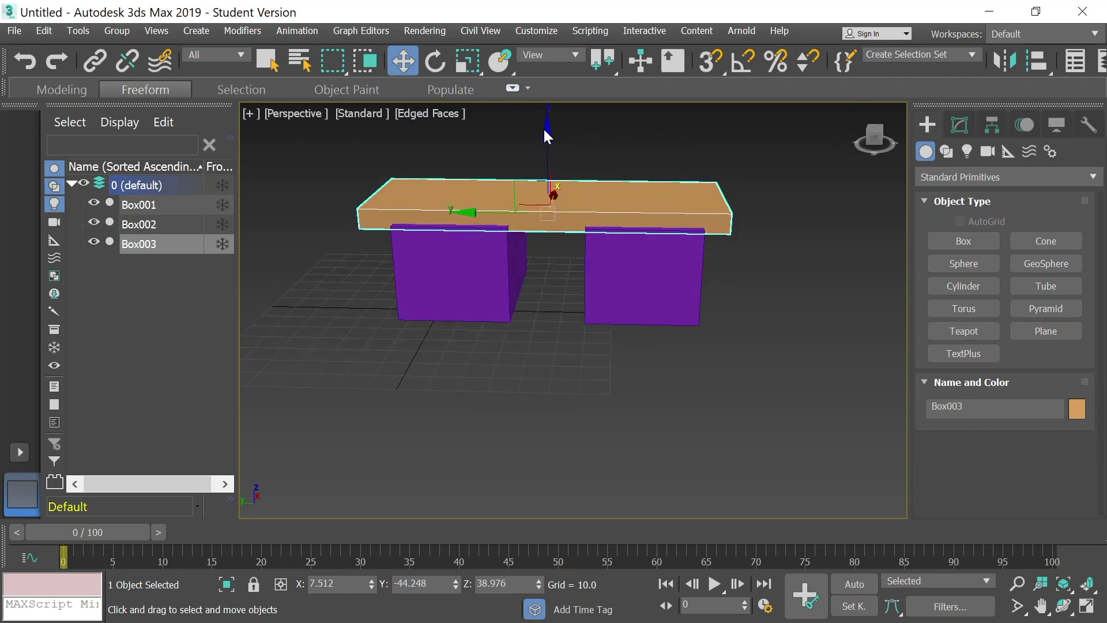
left_click(563, 117)
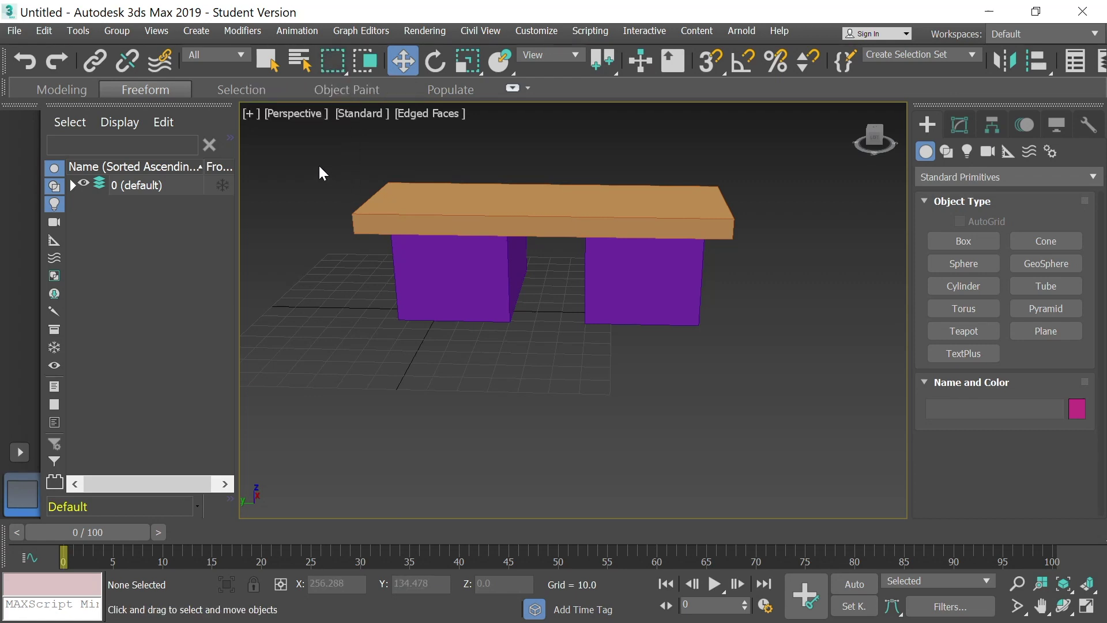
- Group the tabletop and the two purple boxes under the name Desk
left_click_drag(313, 163, 777, 343)
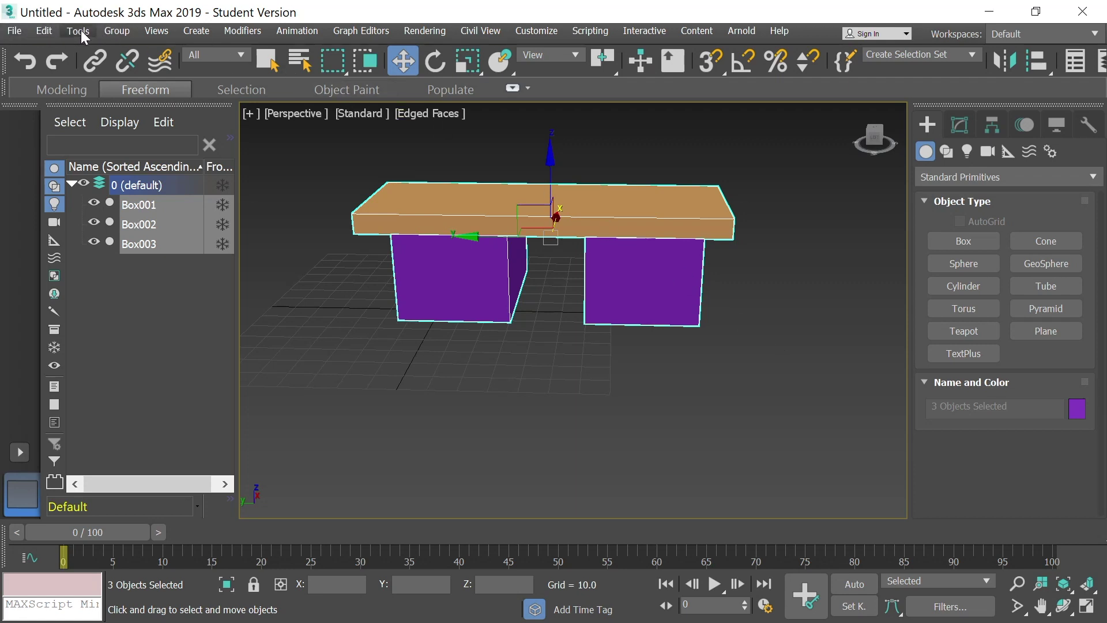
left_click(119, 33)
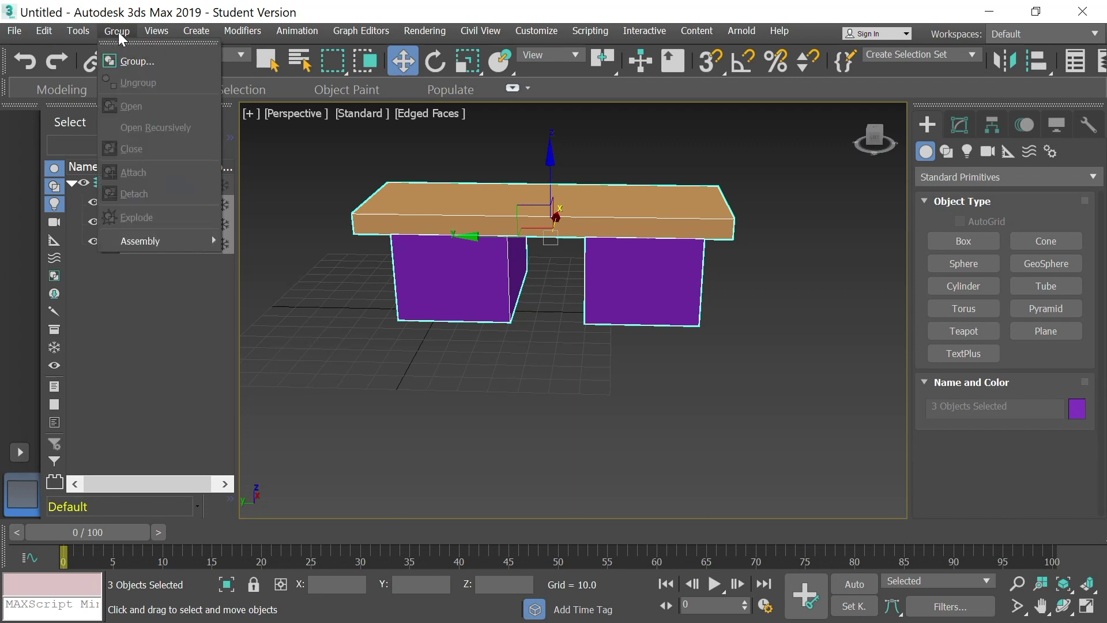
left_click(131, 61)
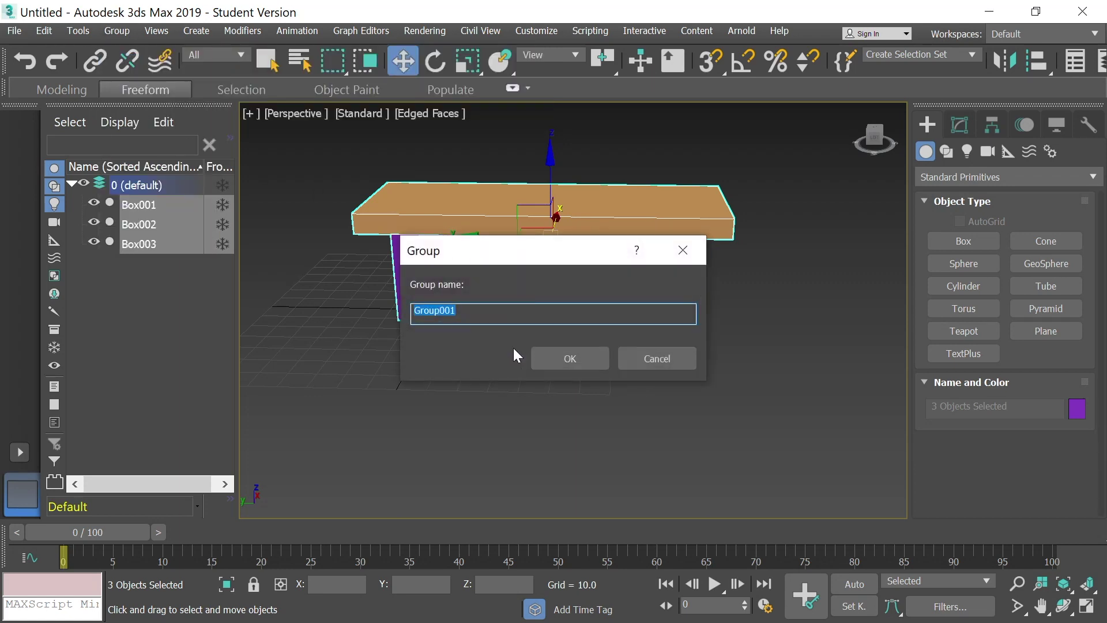
type("Desk")
left_click(578, 360)
left_click(585, 358)
left_click(648, 254)
left_click(712, 402)
left_click(634, 262)
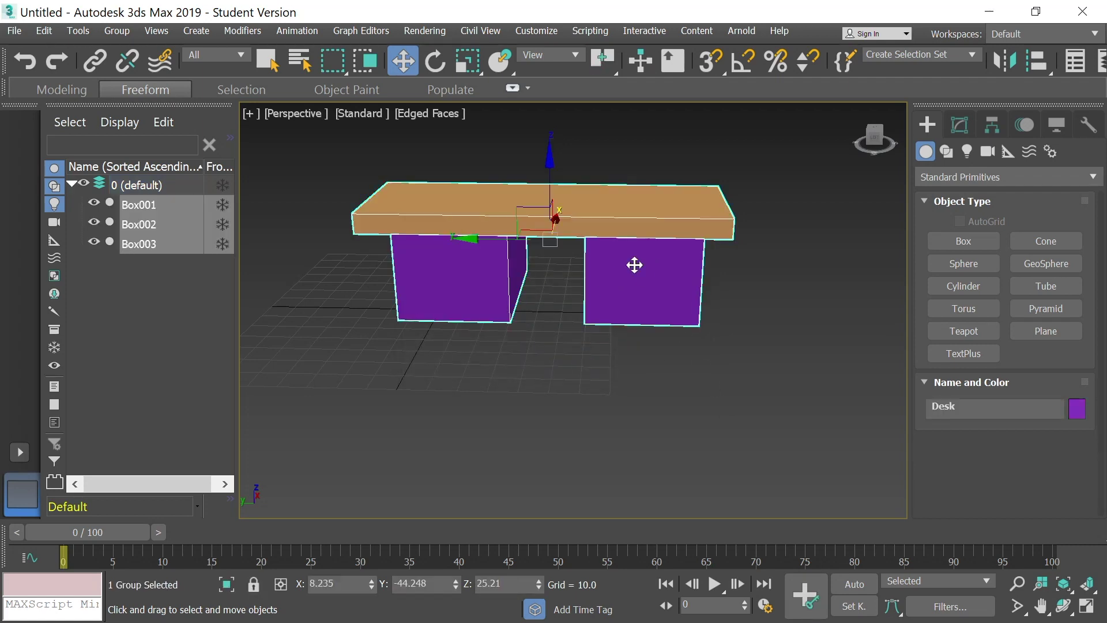
- Move the Desk group down about 11.6 along Z and along Y to about -36.6
left_click_drag(547, 162, 569, 188)
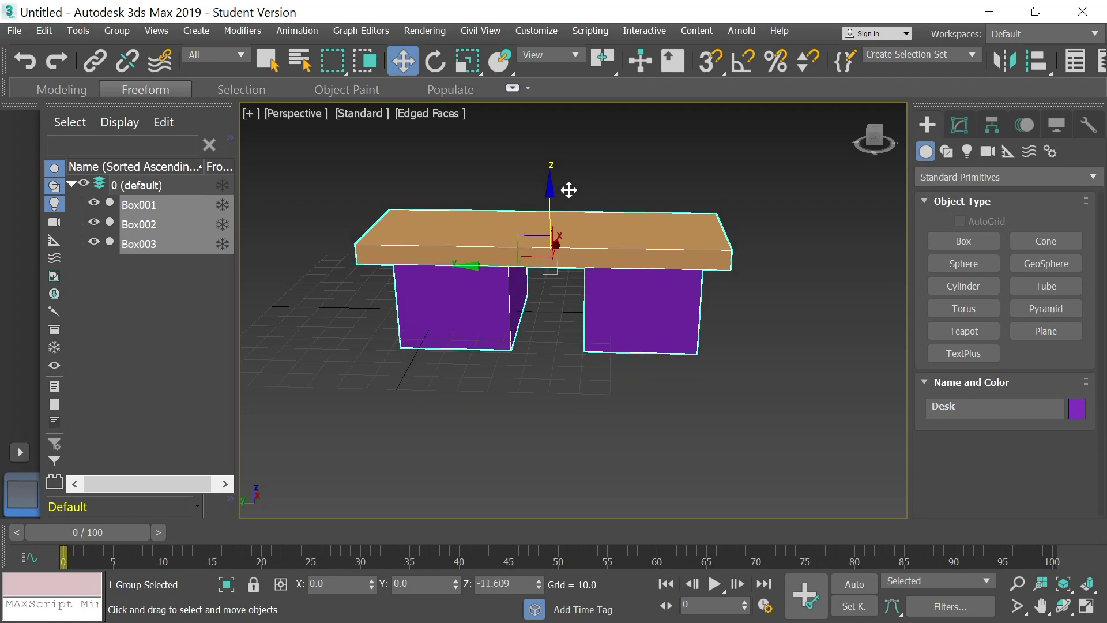
left_click_drag(476, 263, 452, 254)
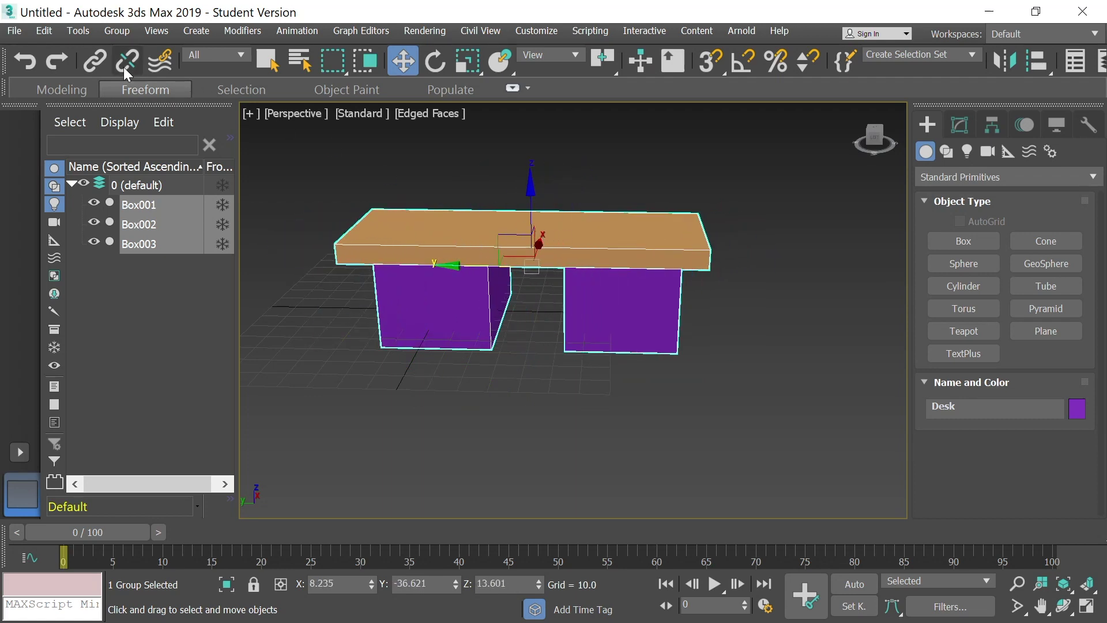
- Open the Desk group, move the purple box farther from the Y arrow to about Y -70.9, and close the group
left_click(114, 33)
left_click(507, 150)
left_click(750, 225)
left_click(624, 235)
left_click(116, 32)
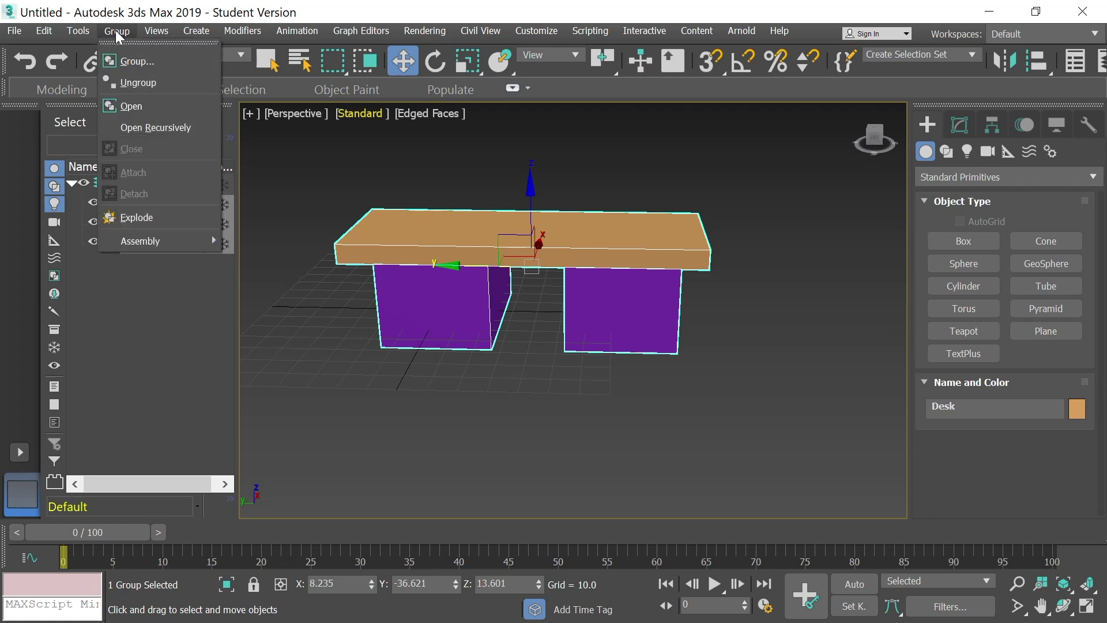
left_click(136, 104)
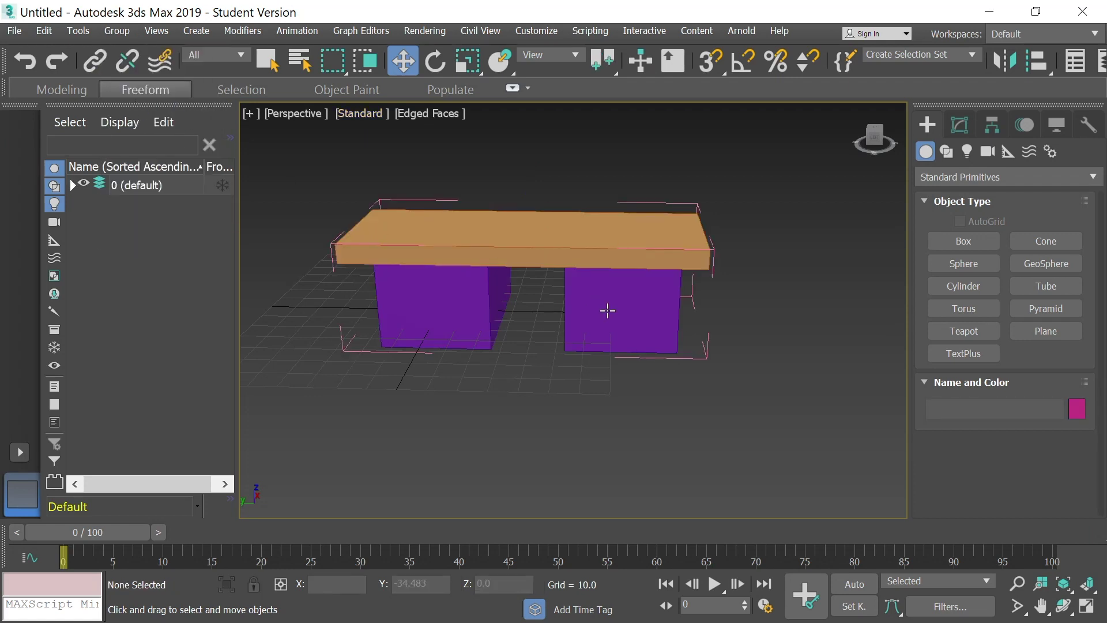
mouse_move(661, 309)
left_mouse_down()
mouse_move(695, 310)
mouse_move(607, 306)
mouse_move(689, 313)
mouse_move(657, 311)
left_mouse_up()
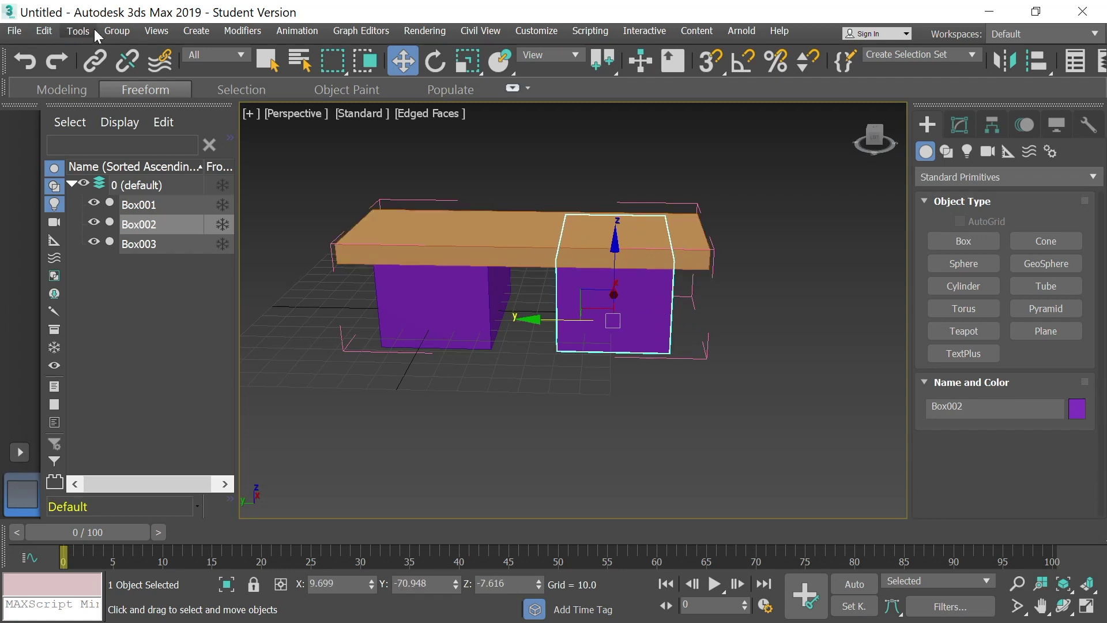
left_click(114, 31)
left_click(138, 148)
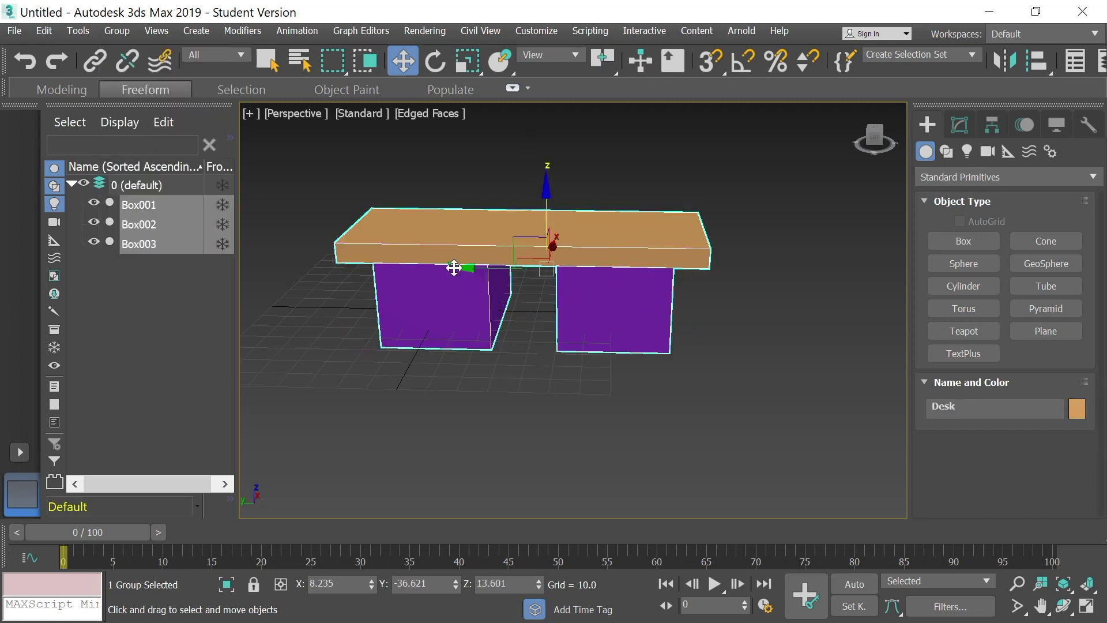
- Move the closed Desk group to about Y -36.9, Z 17.8, and delete the whole group
mouse_move(548, 190)
left_mouse_down()
mouse_move(549, 153)
mouse_move(546, 181)
left_mouse_up()
mouse_move(468, 262)
left_mouse_down()
mouse_move(491, 257)
mouse_move(468, 257)
left_mouse_up()
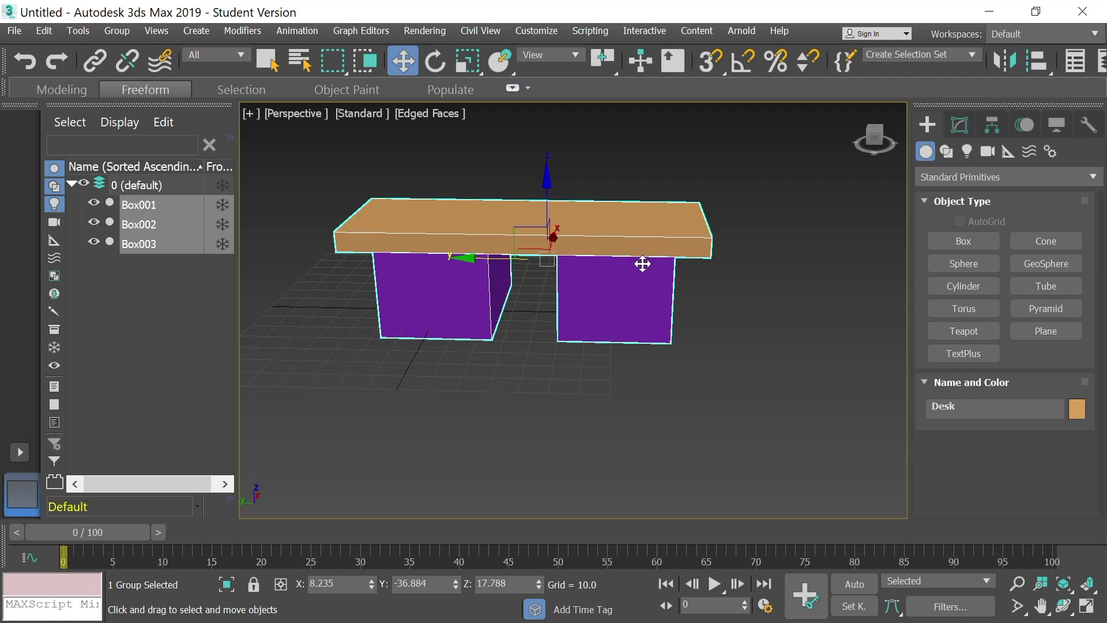
key("Delete")
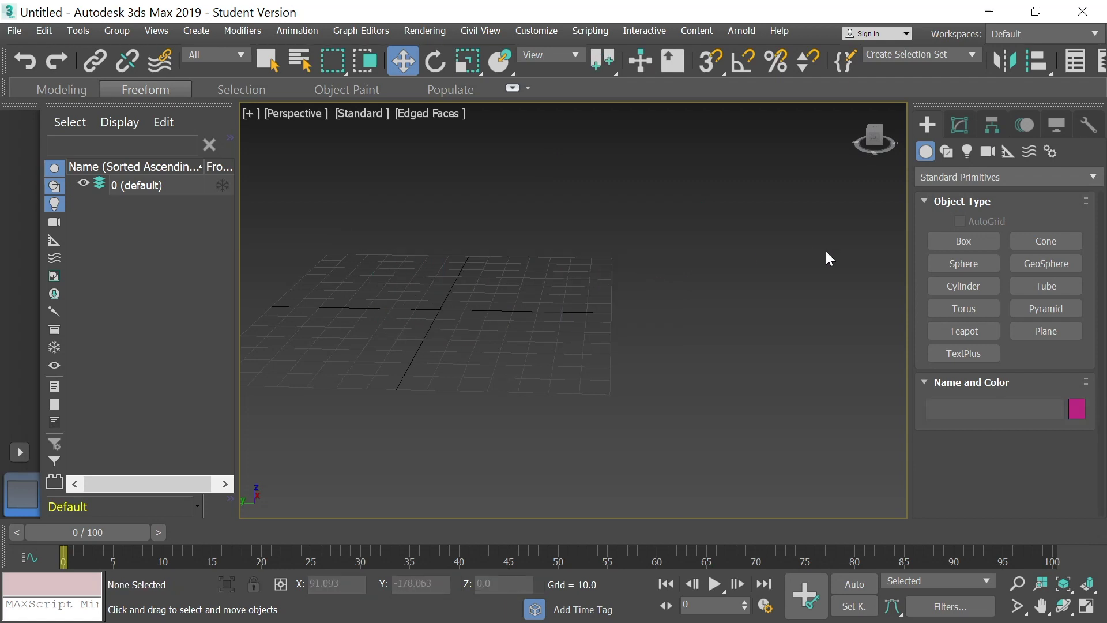
- Create a Box primitive on the grid, about 27.7 long, 54.1 wide and 23 high
left_click(962, 241)
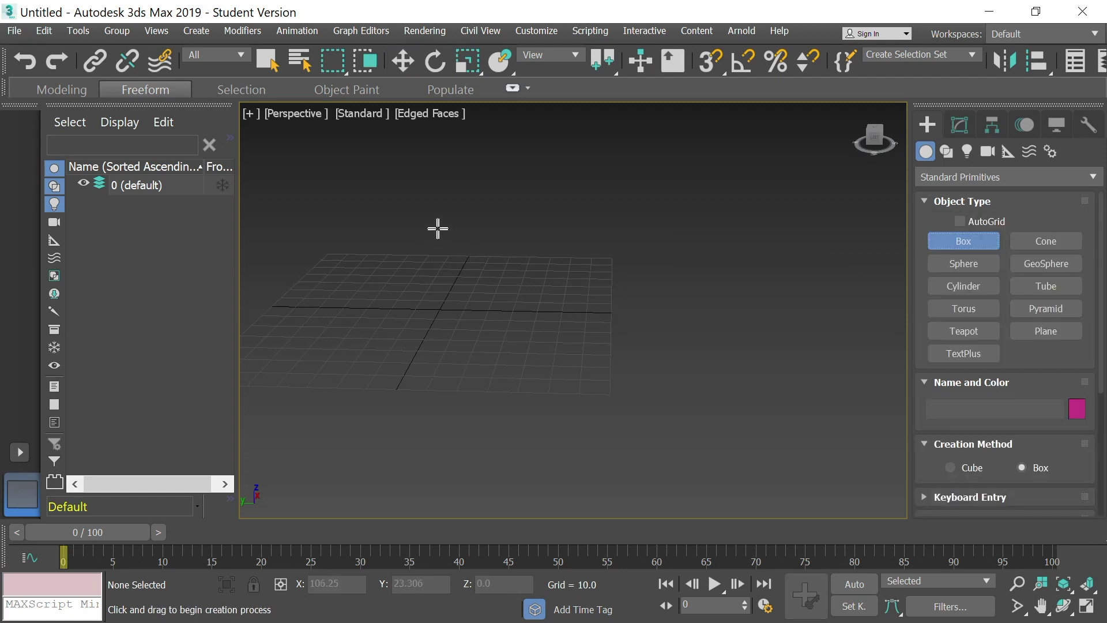
left_click_drag(457, 356, 552, 301)
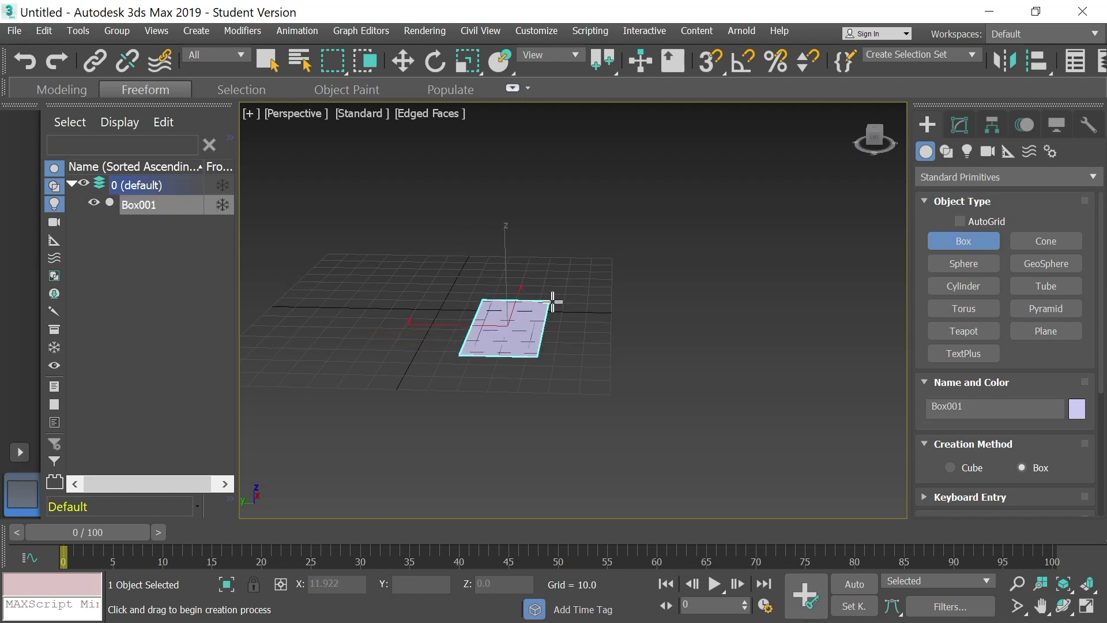
left_click(552, 237)
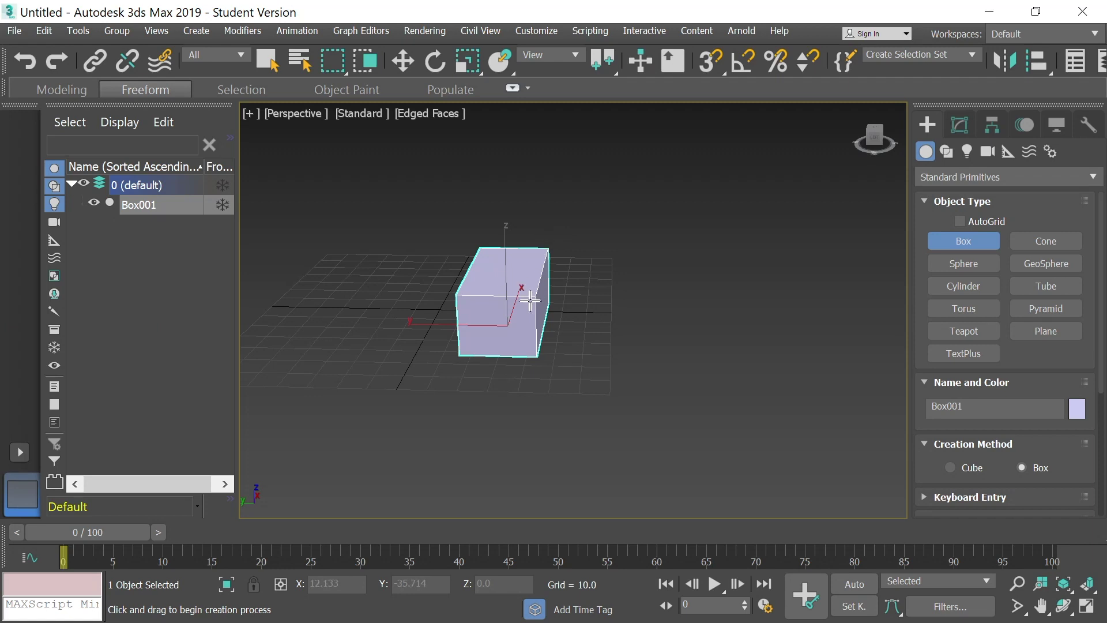
- Increase the box's length to 32.112 and its width to 60.103 in its parameters
key("r")
left_click(956, 123)
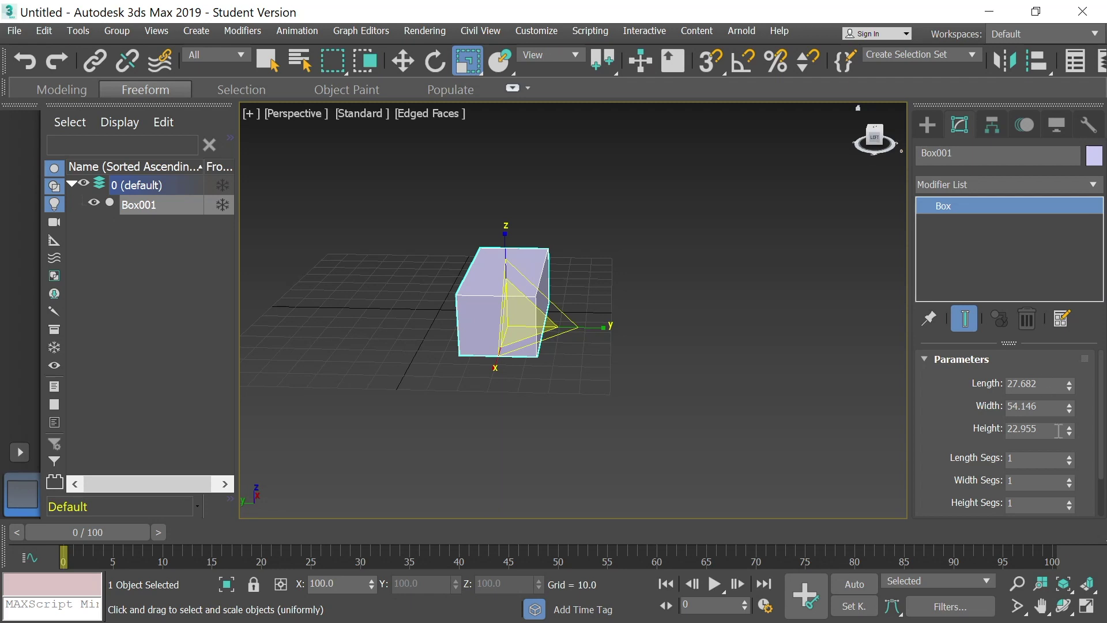
mouse_move(1070, 383)
left_mouse_down()
mouse_move(1070, 369)
mouse_move(1068, 392)
left_mouse_up()
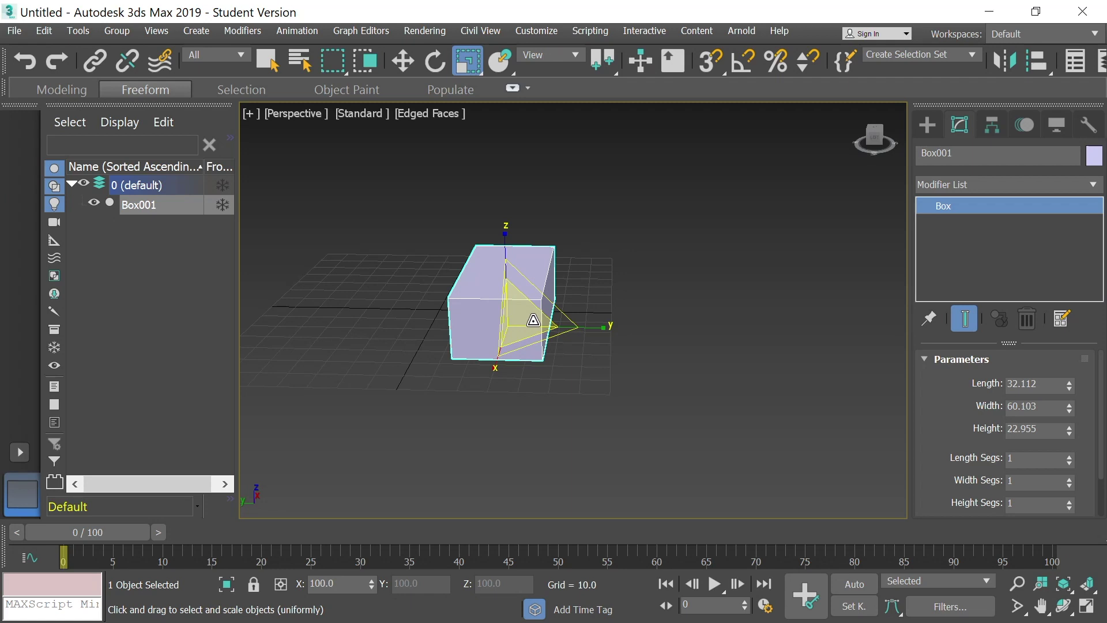
- Scale the box uniformly to about 114.5%, and enlarge it further to about 154% X, 236% Y and 176% Z
left_click(403, 52)
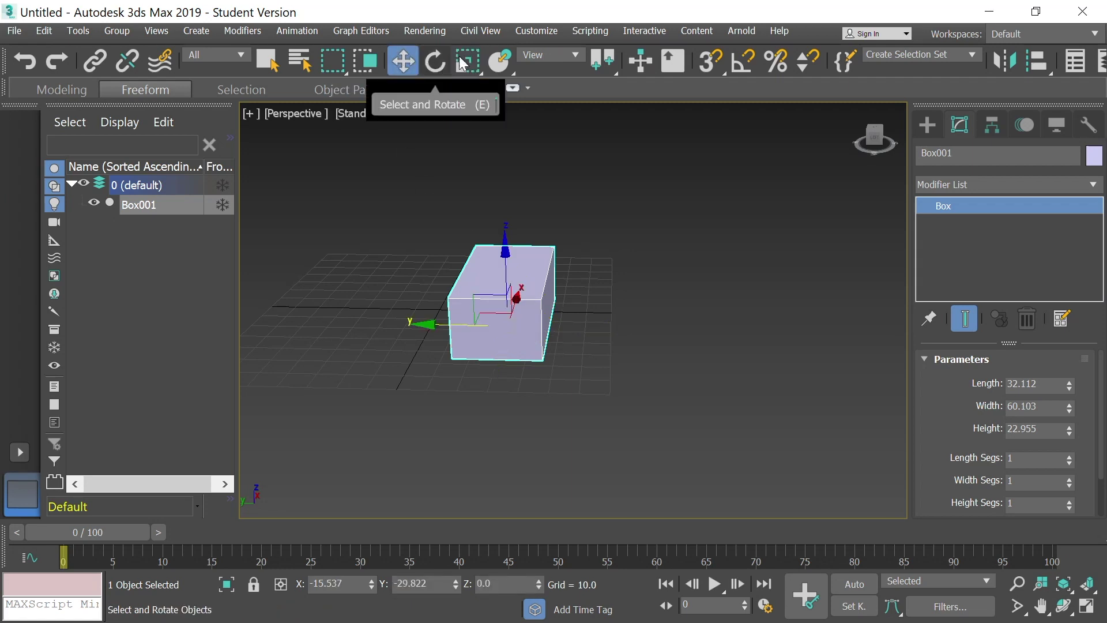
left_click(468, 60)
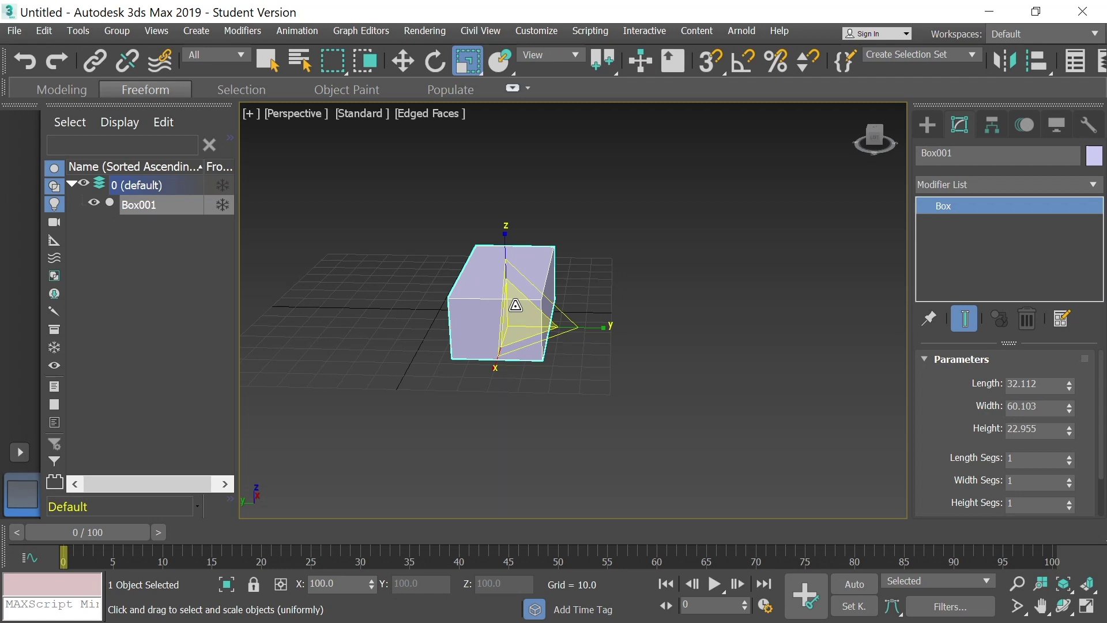
mouse_move(515, 305)
left_mouse_down()
mouse_move(566, 202)
mouse_move(508, 369)
mouse_move(536, 279)
mouse_move(522, 299)
left_mouse_up()
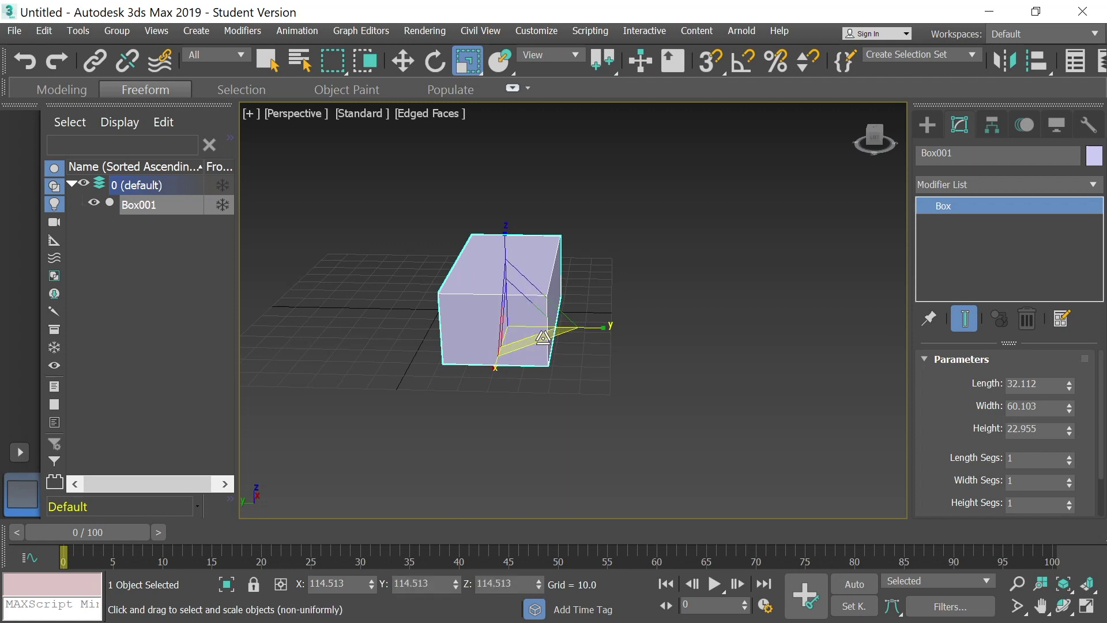
left_click_drag(544, 337, 530, 285)
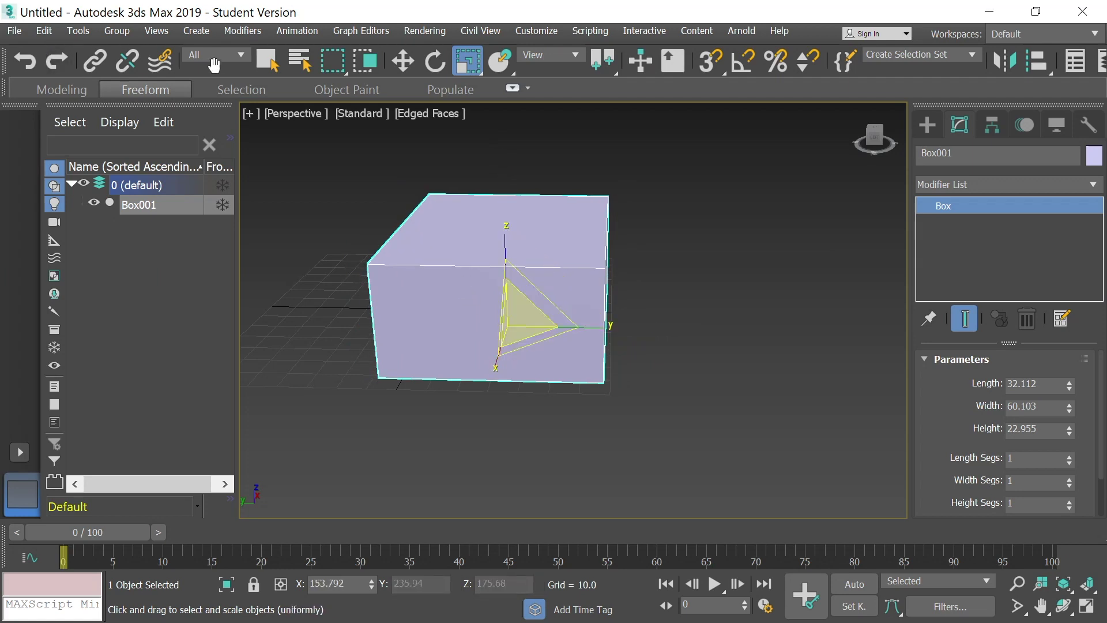
- Delete the scaled box and create a Cylinder primitive of about radius 9.9 and height 62.7 near the grid's centre
left_click(402, 61)
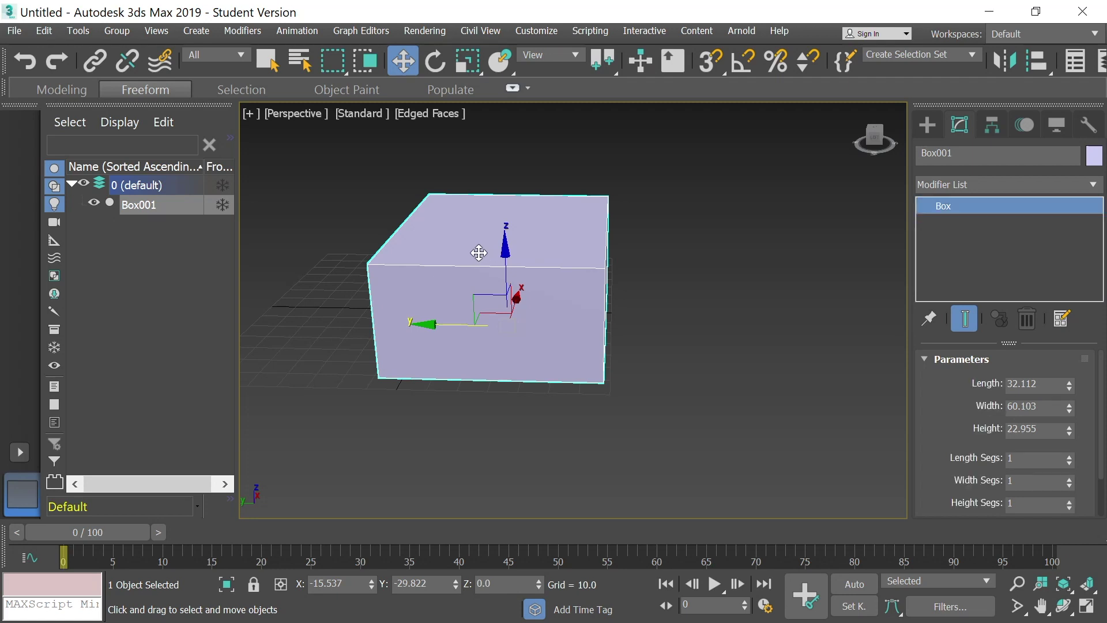
key("Delete")
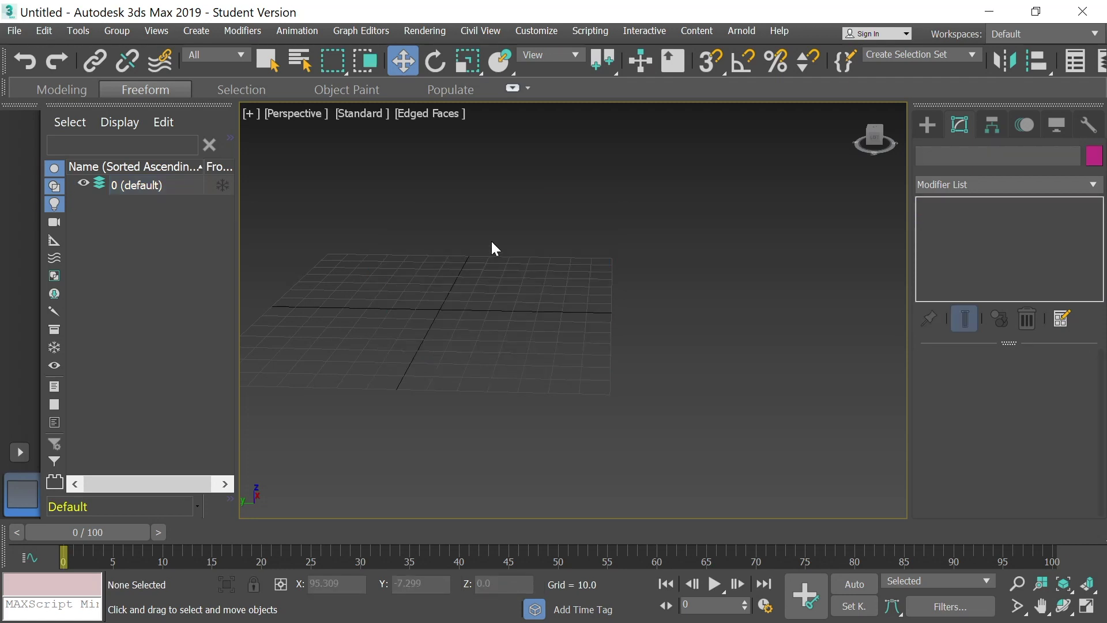
left_click(925, 124)
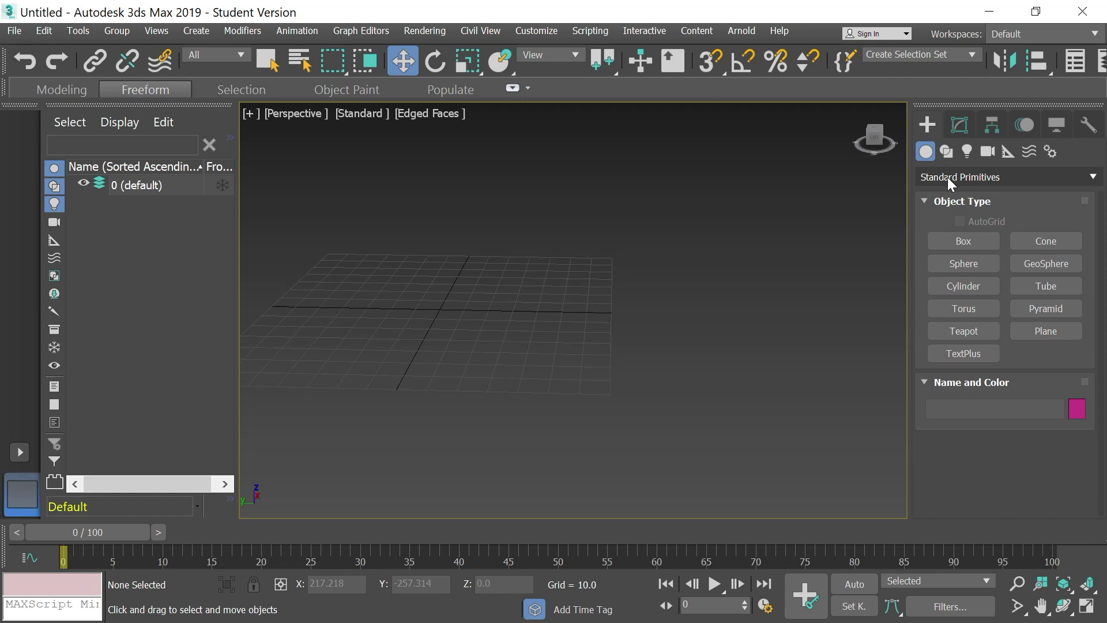
left_click(983, 265)
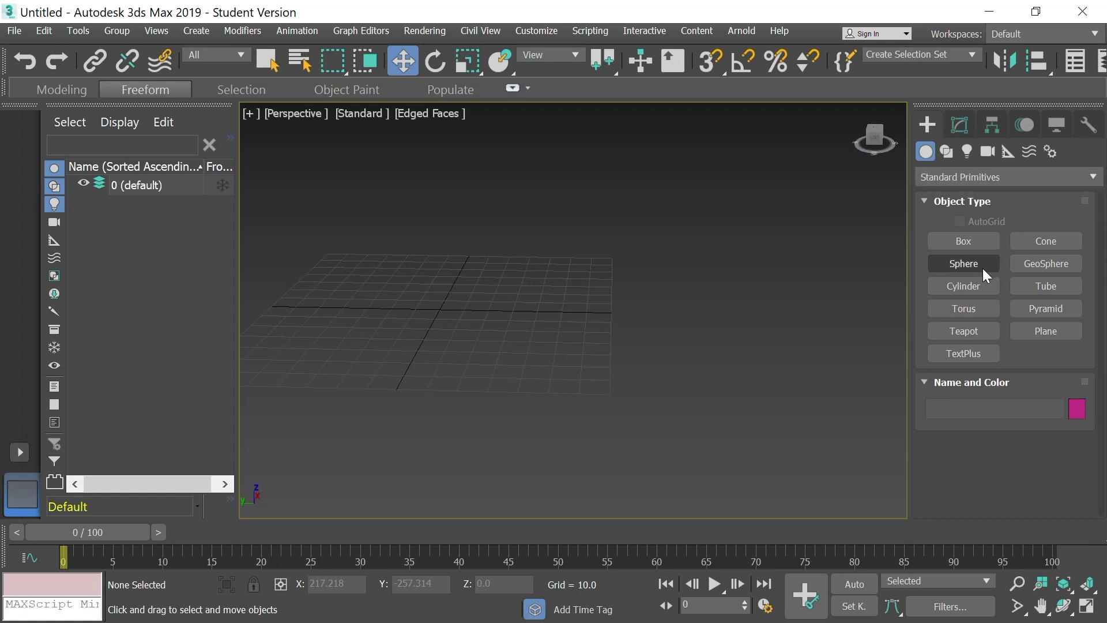
left_click(970, 289)
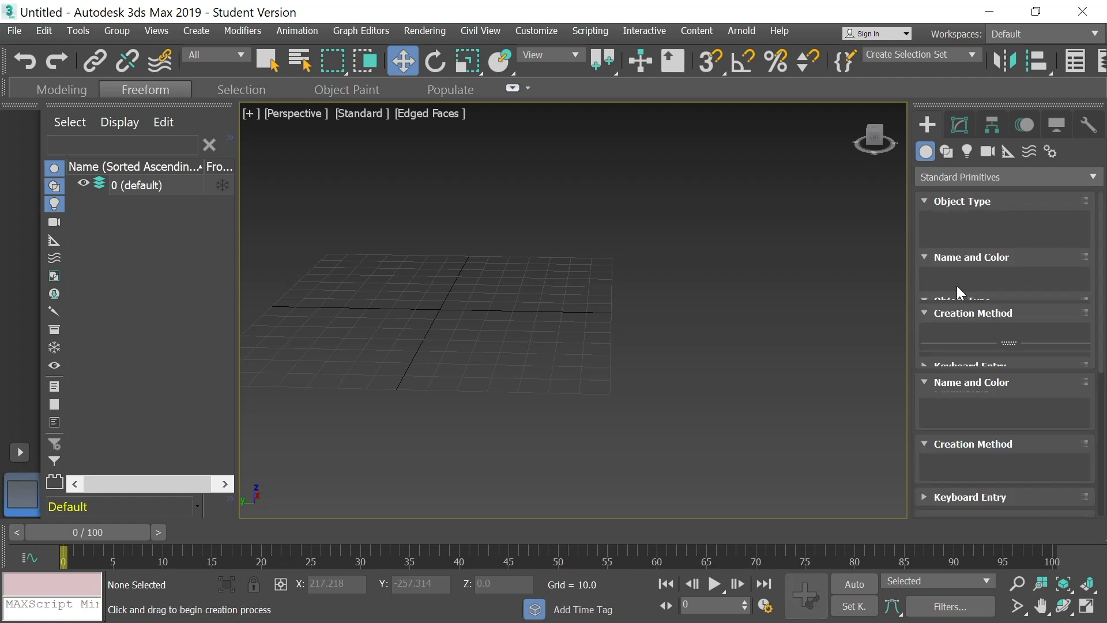
left_click_drag(449, 328, 455, 317)
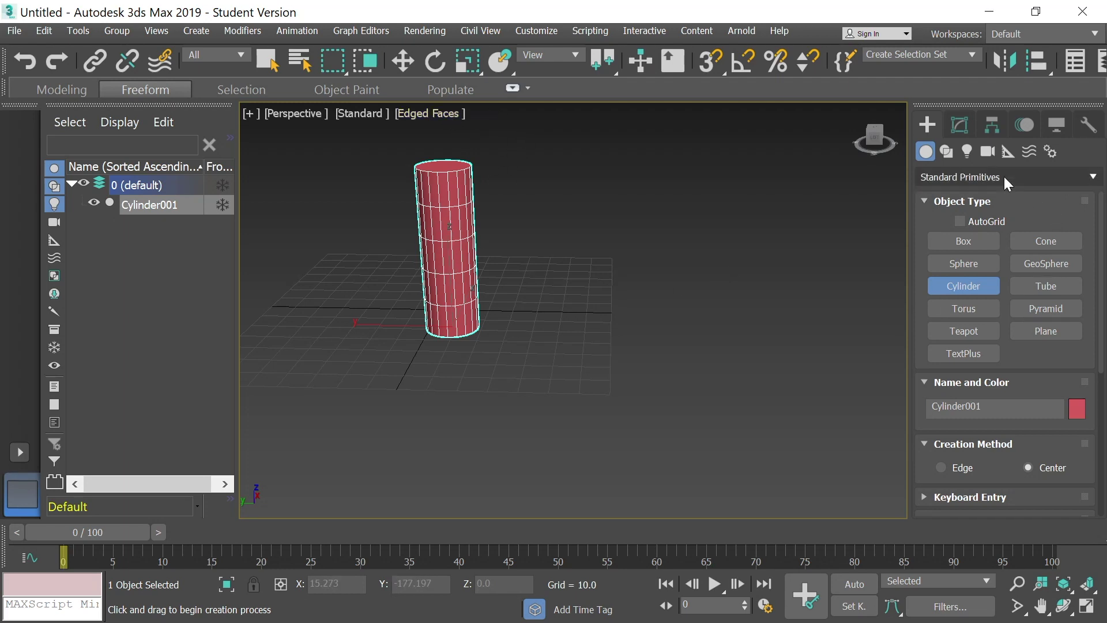
- Reduce the cylinder's height segments to 1
left_click(958, 126)
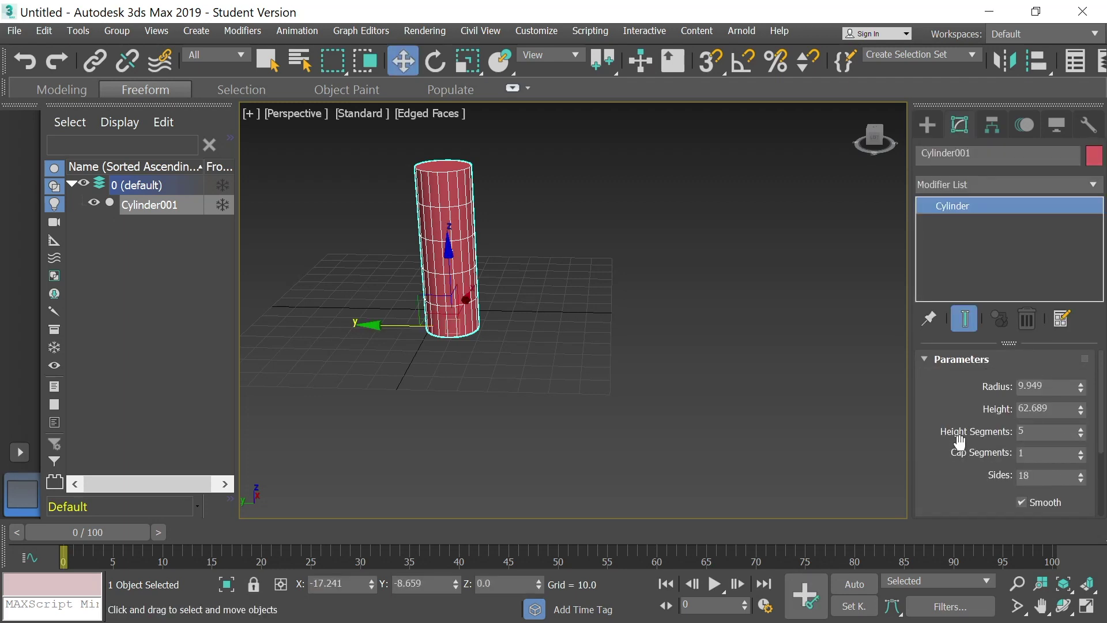
left_click(1081, 436)
left_click(1081, 436)
left_click(1081, 436)
- Raise the cylinder's number of sides to 40 and reduce it to 8
left_click(1081, 472)
left_click(1081, 473)
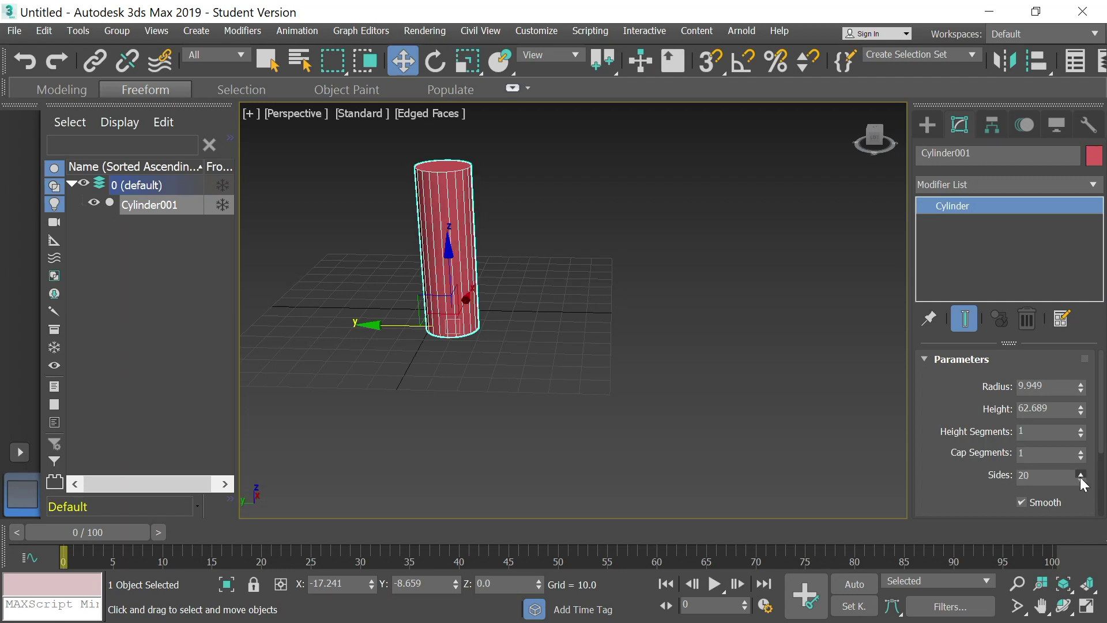
left_click(1081, 473)
left_click(1081, 472)
left_click(1081, 473)
left_click(1081, 473)
left_click(1080, 473)
left_click_drag(1081, 474, 1080, 464)
left_click_drag(1078, 338, 6, 465)
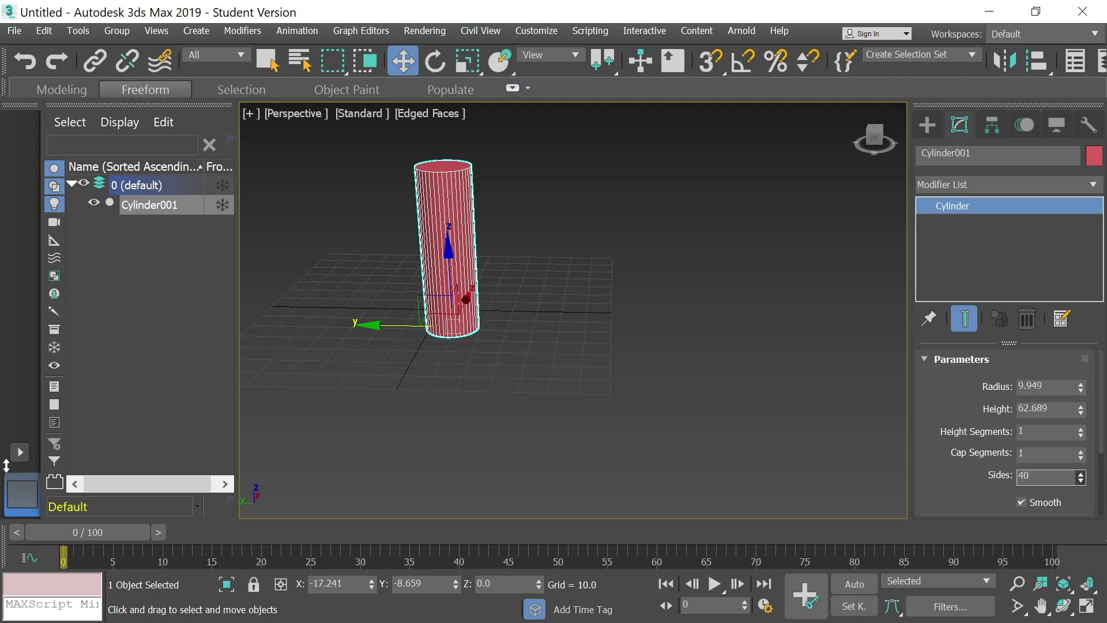
left_click_drag(6, 465, 9, 483)
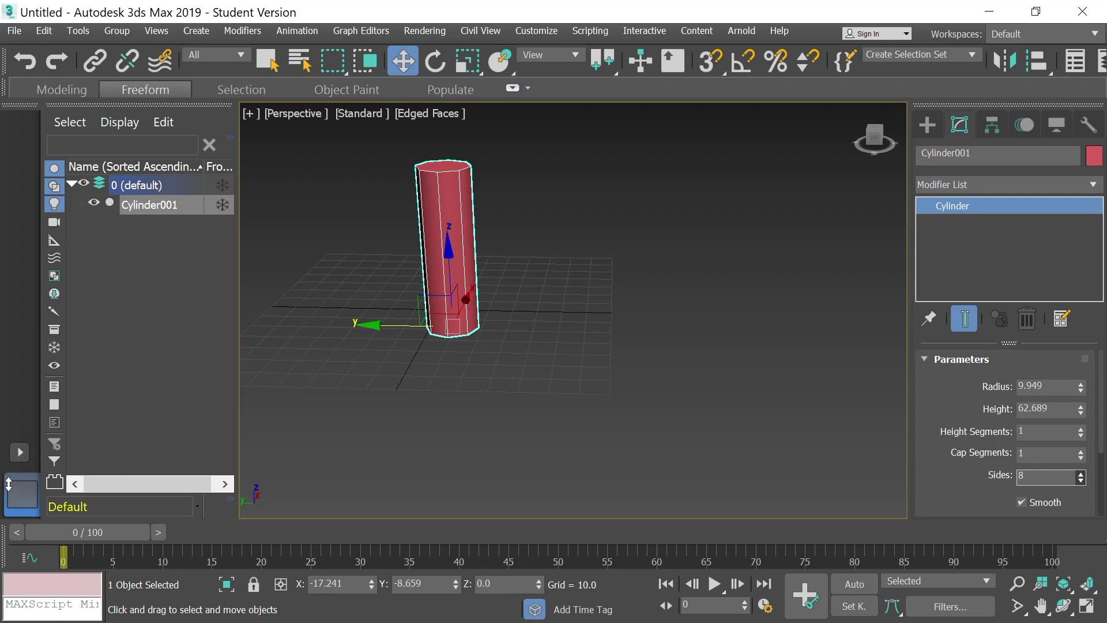
- Set the cylinder's number of sides to 24
left_click_drag(8, 483, 8, 484)
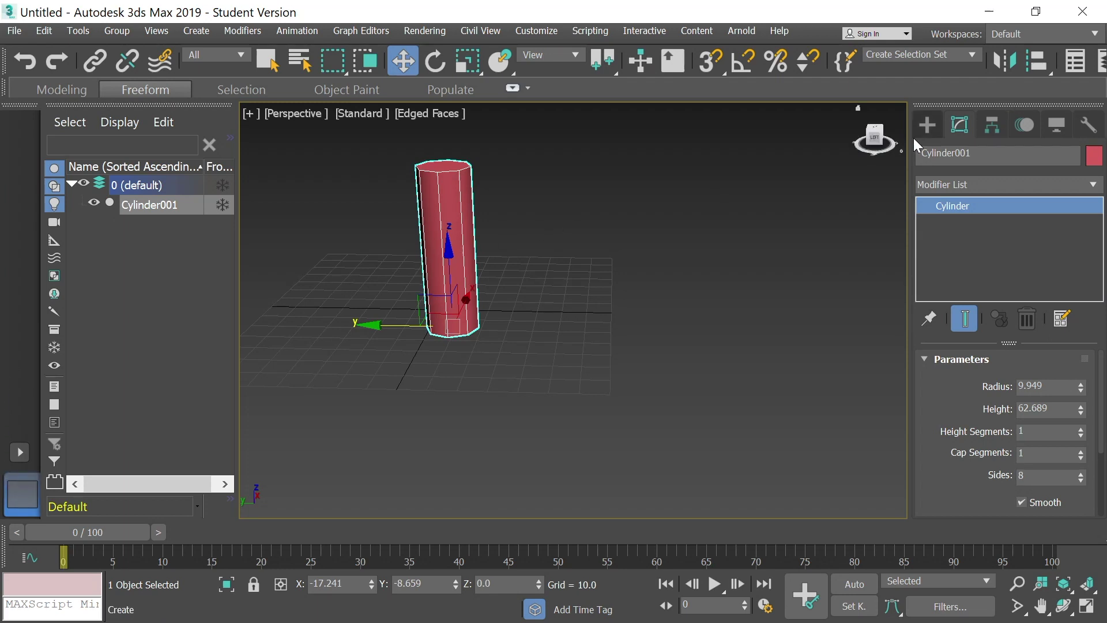
mouse_move(875, 132)
left_mouse_down()
mouse_move(879, 149)
mouse_move(872, 127)
left_mouse_up()
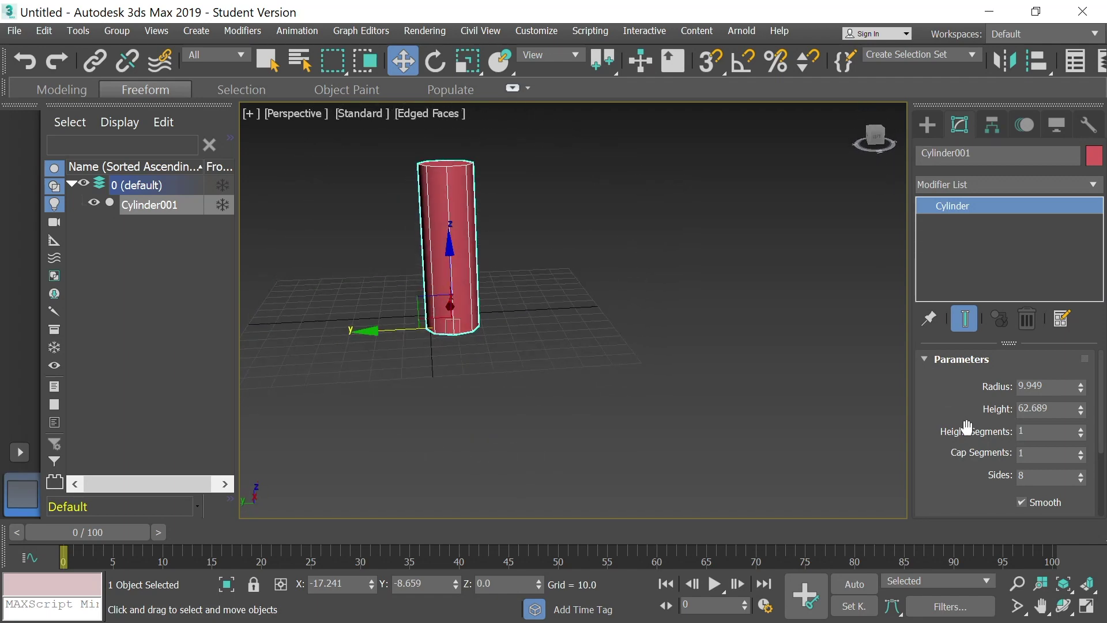
left_click_drag(1082, 481, 1081, 463)
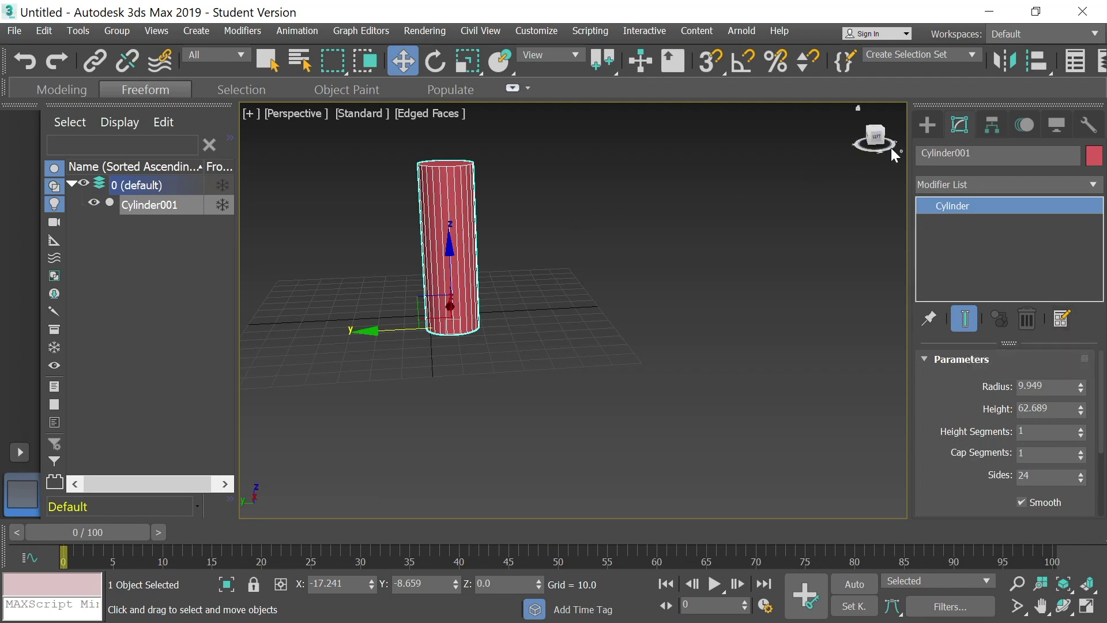
- Rotate the cylinder onto its side, to about 87.8° in X, -7.6° in Y and 7.1° in Z
mouse_move(886, 137)
left_mouse_down()
mouse_move(878, 185)
mouse_move(883, 143)
mouse_move(904, 143)
left_mouse_up()
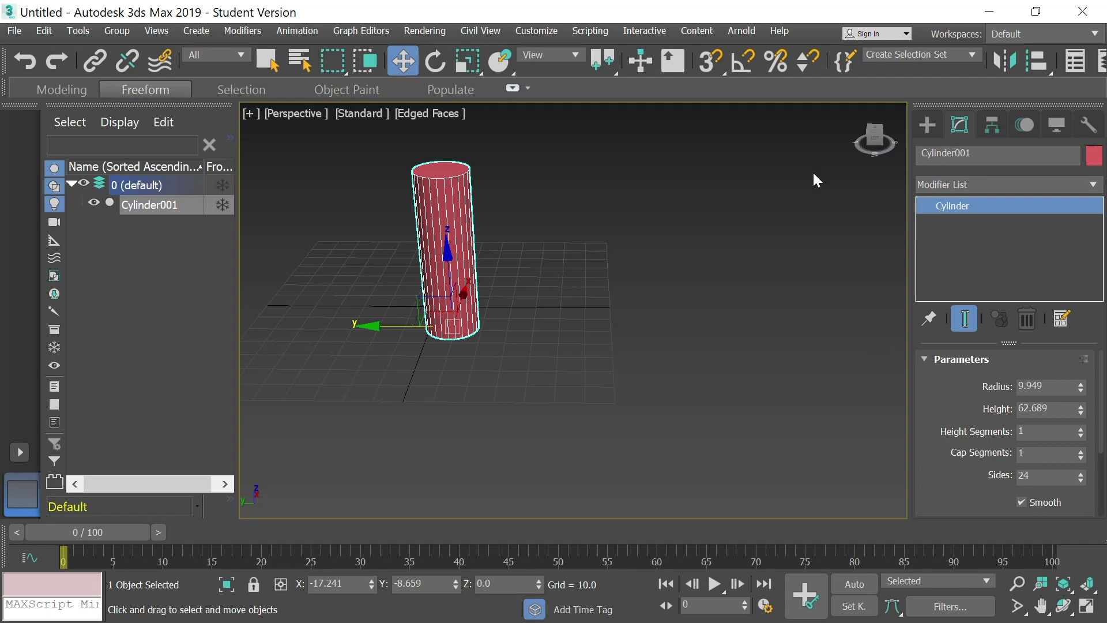
mouse_move(875, 137)
left_mouse_down()
mouse_move(876, 159)
mouse_move(876, 134)
left_mouse_up()
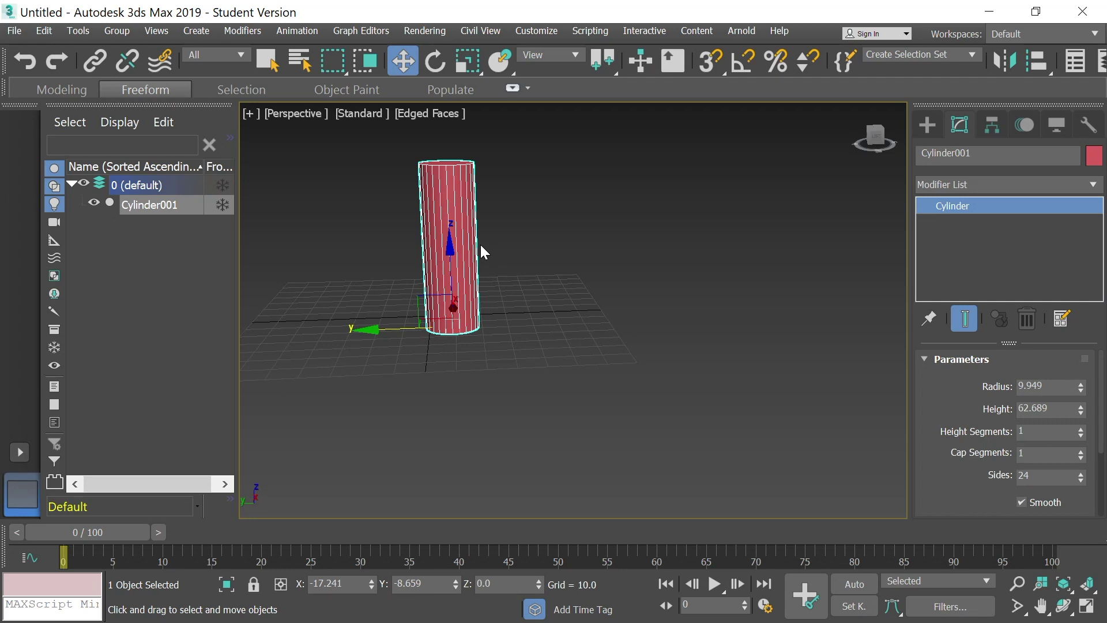
left_click(434, 62)
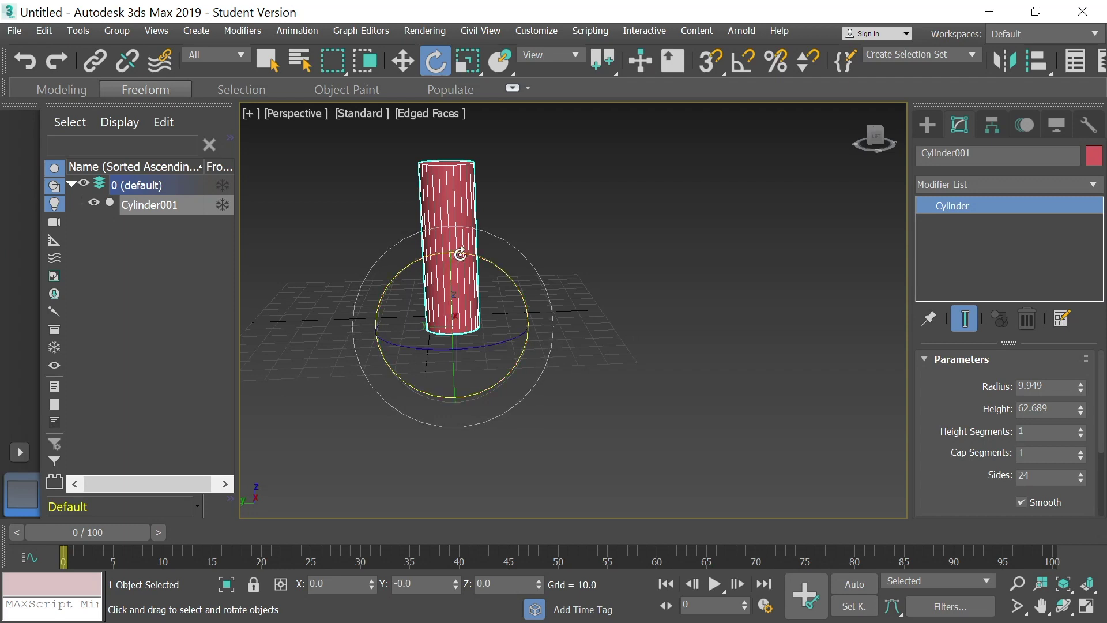
left_click_drag(460, 254, 542, 315)
left_click_drag(397, 346, 431, 335)
mouse_move(450, 264)
left_mouse_down()
mouse_move(453, 381)
mouse_move(458, 245)
mouse_move(461, 387)
mouse_move(453, 268)
left_mouse_up()
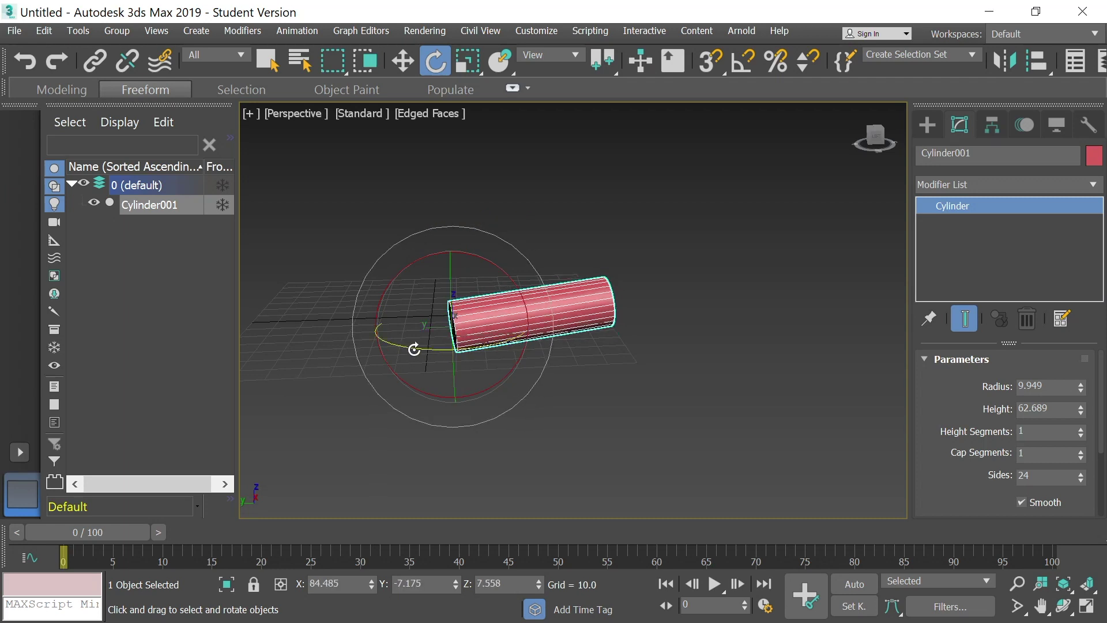
mouse_move(507, 276)
left_mouse_down()
mouse_move(461, 249)
mouse_move(390, 249)
mouse_move(354, 302)
mouse_move(534, 310)
mouse_move(502, 272)
mouse_move(526, 281)
left_mouse_up()
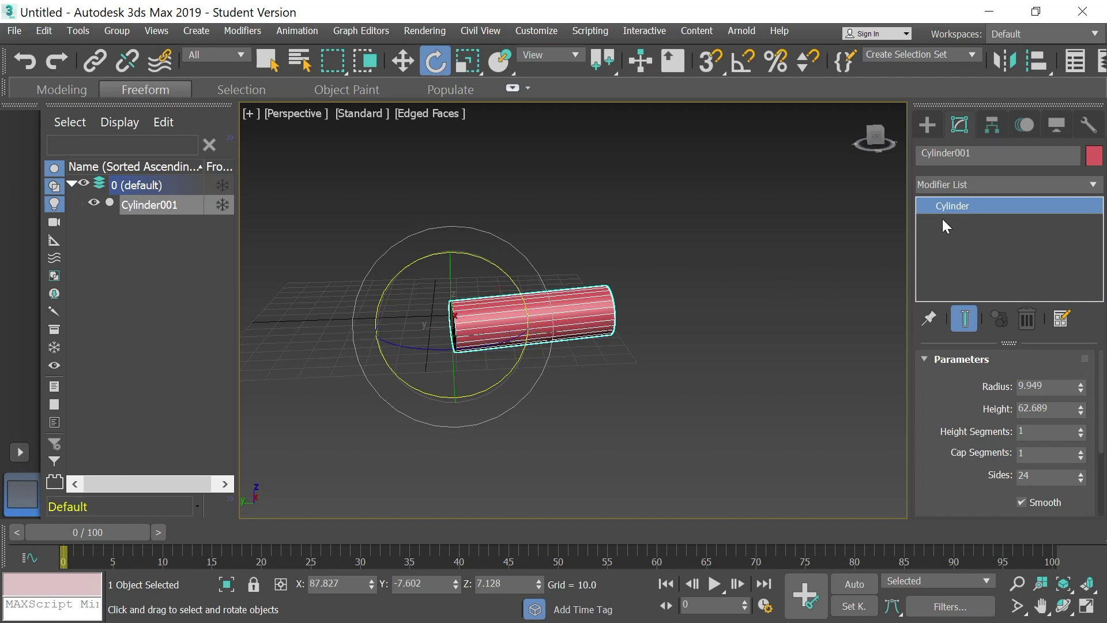